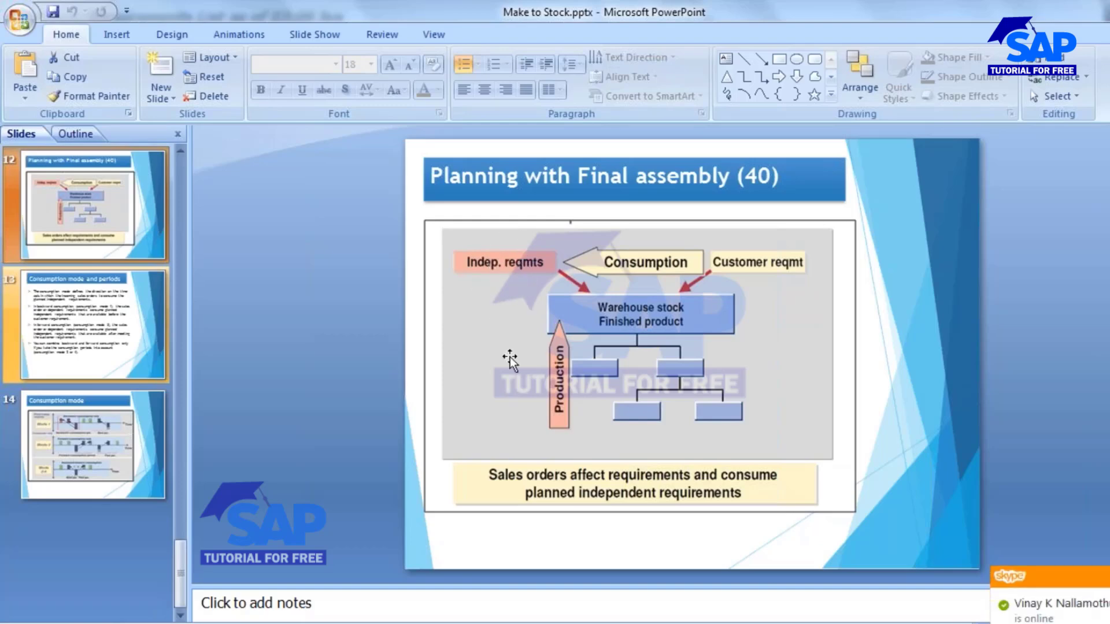
- Switch to the SAP Stock/Requirements List for material 10356 and capture a snip of the list
click(499, 623)
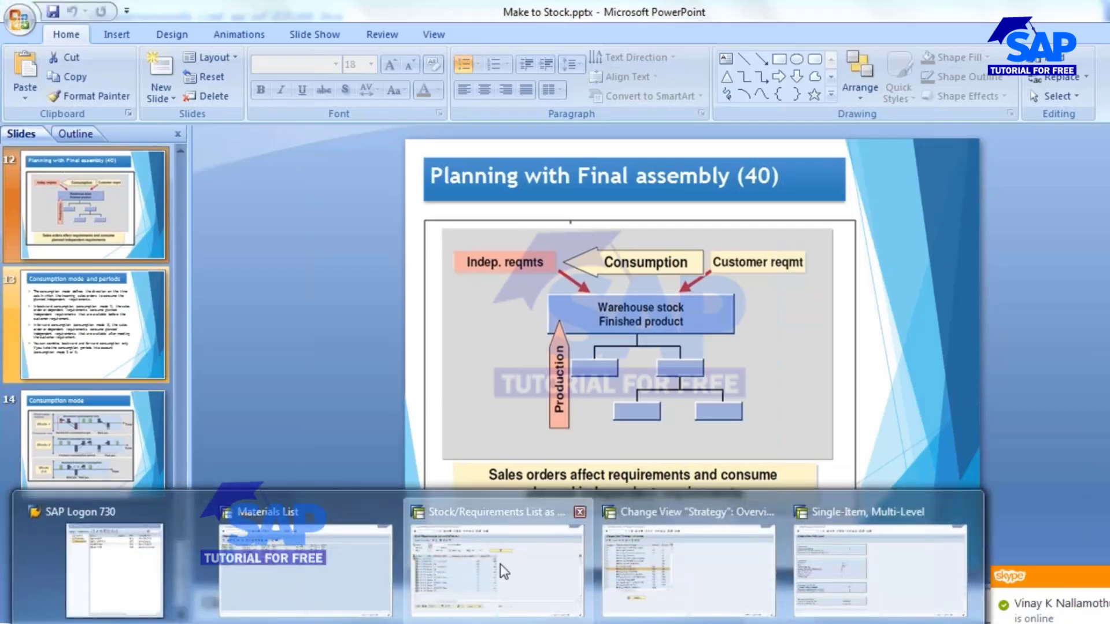
click(500, 564)
click(273, 260)
click(197, 275)
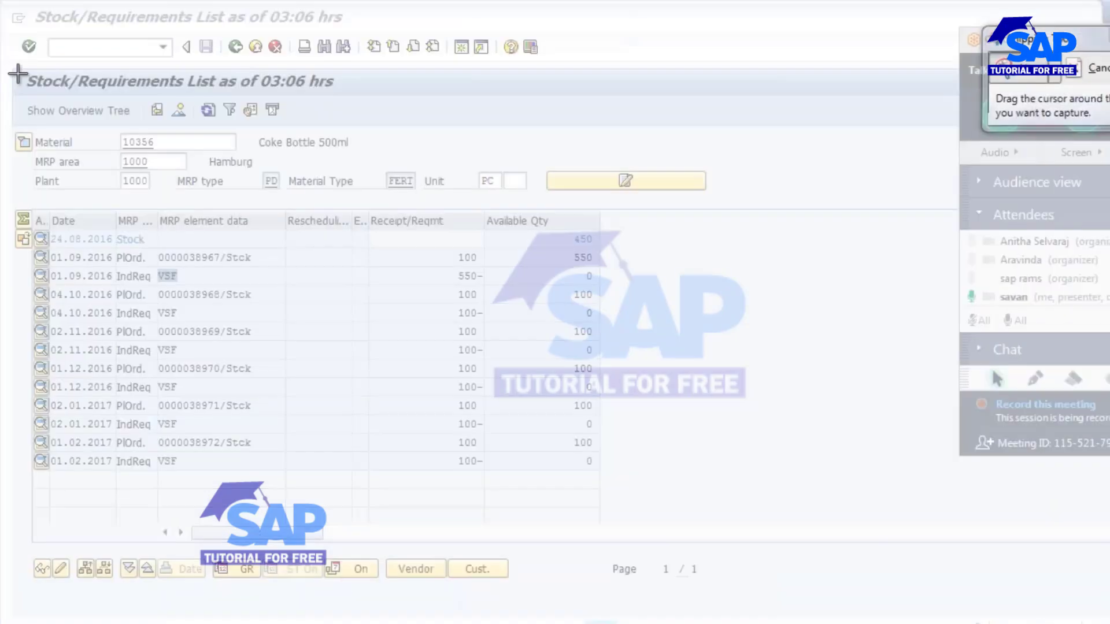
drag(16, 69, 734, 522)
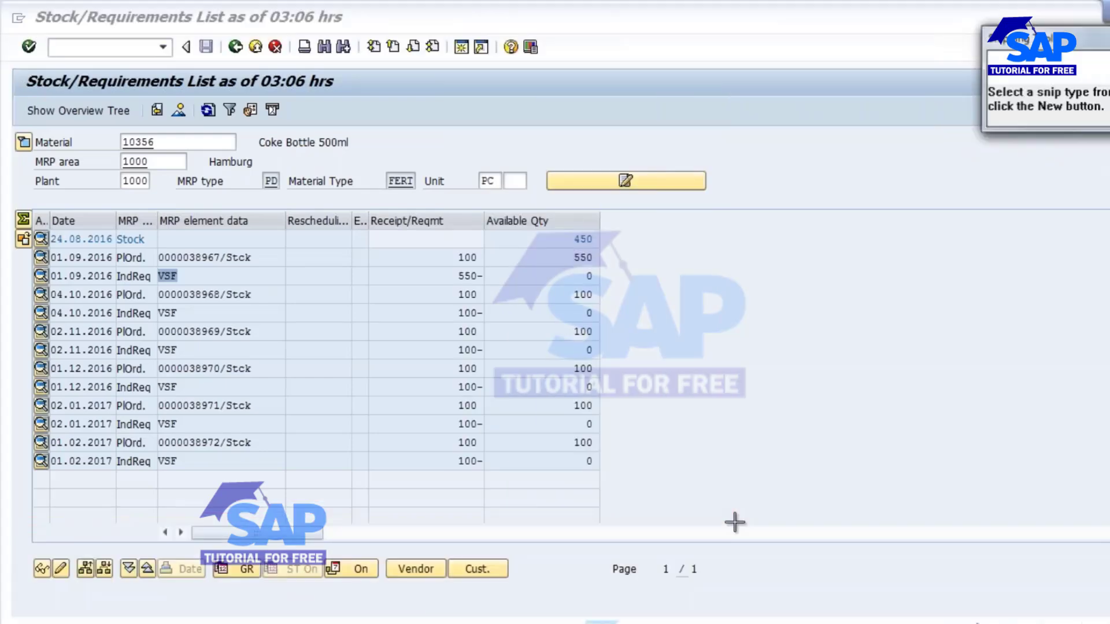
click(828, 13)
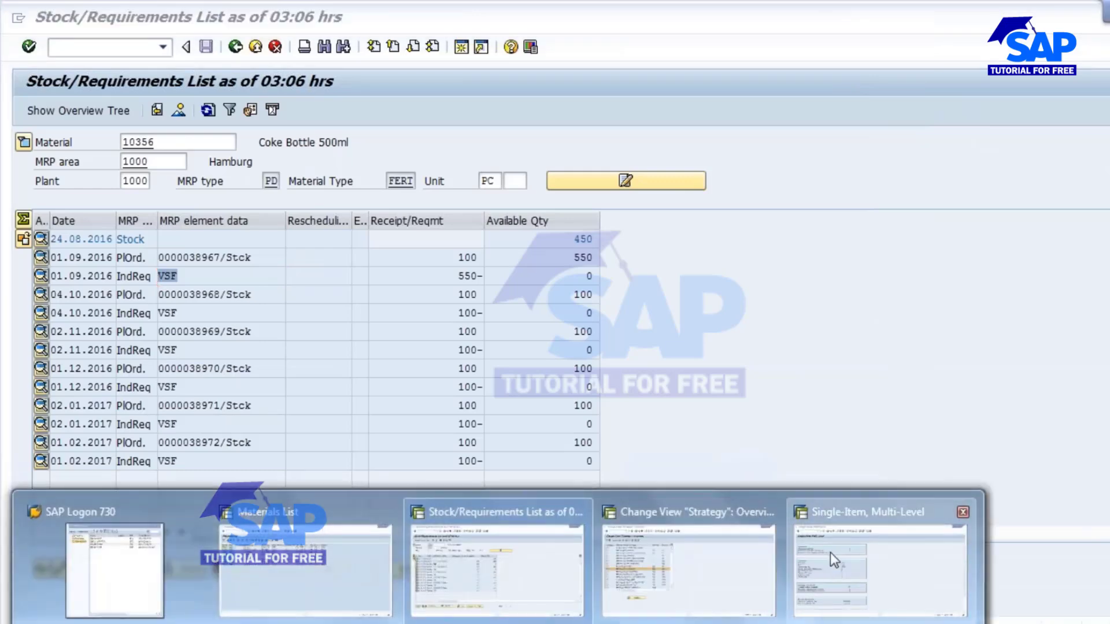
- Start transaction VA01 in the Single-Item, Multi-Level planning session
click(830, 553)
text(/NVA01)
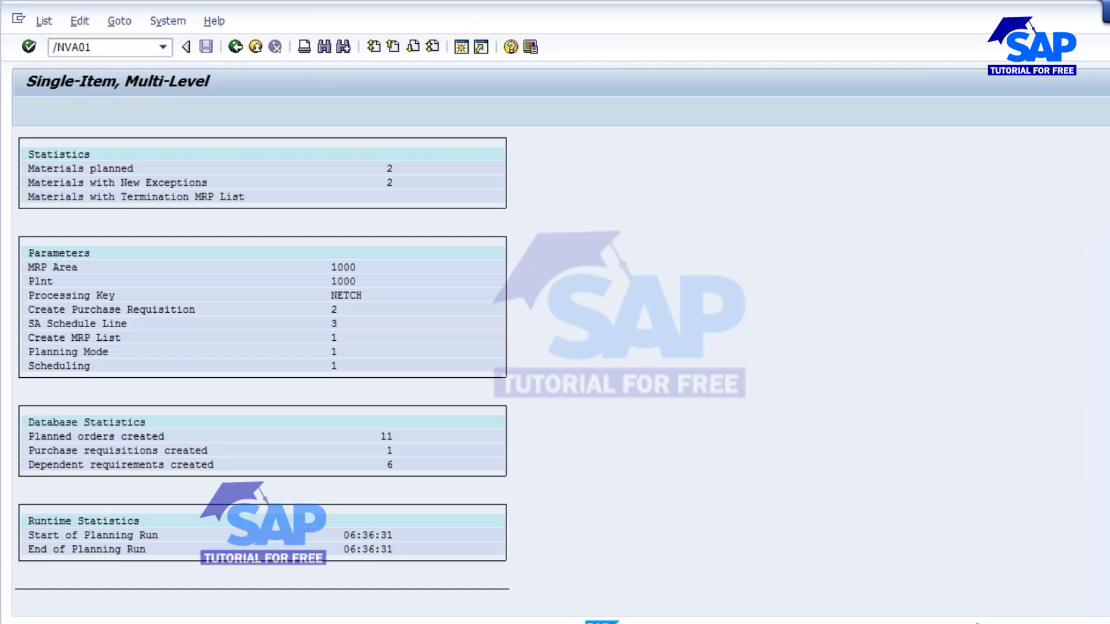
key(Return)
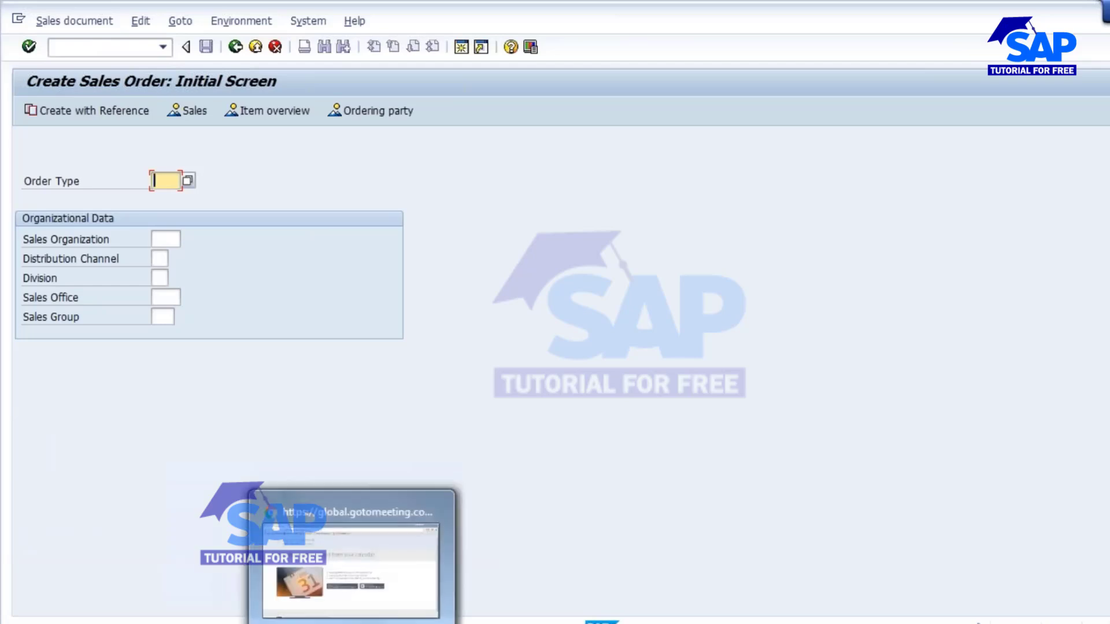
- Start a sales order of type OR for sales organization 1000, distribution channel 10 and division 00
click(162, 181)
click(164, 197)
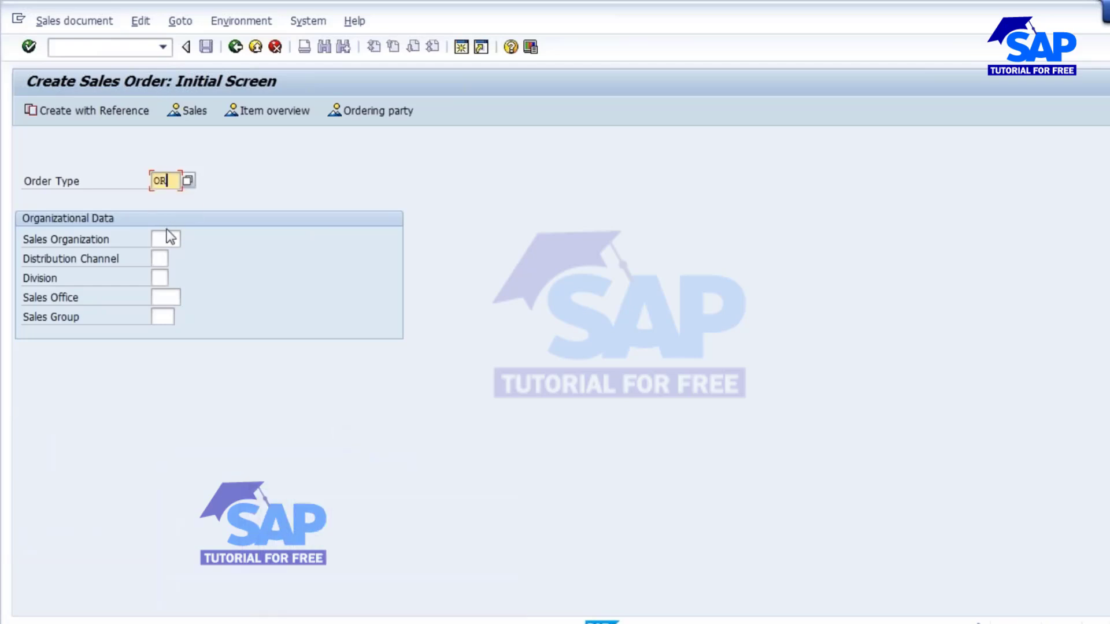
click(165, 238)
text(1000)
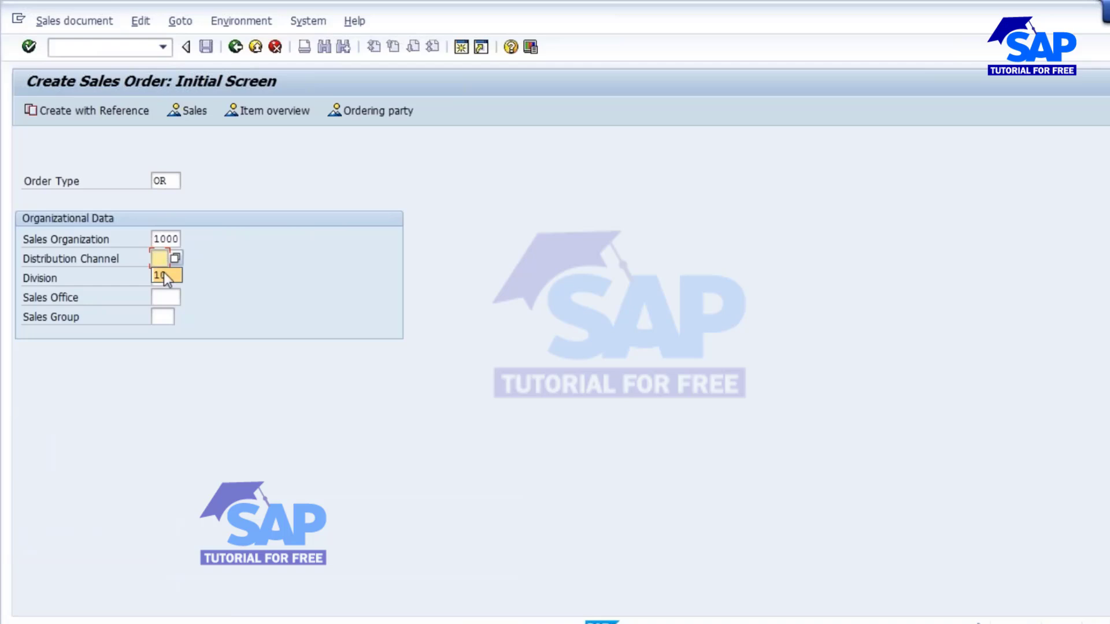
click(164, 278)
click(162, 295)
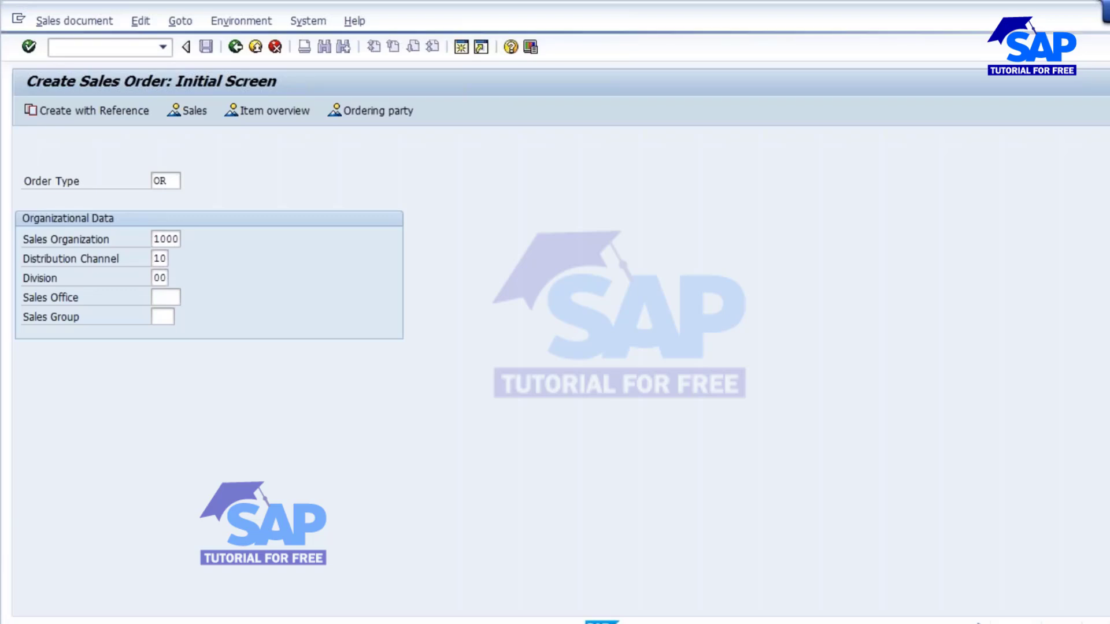
key(Return)
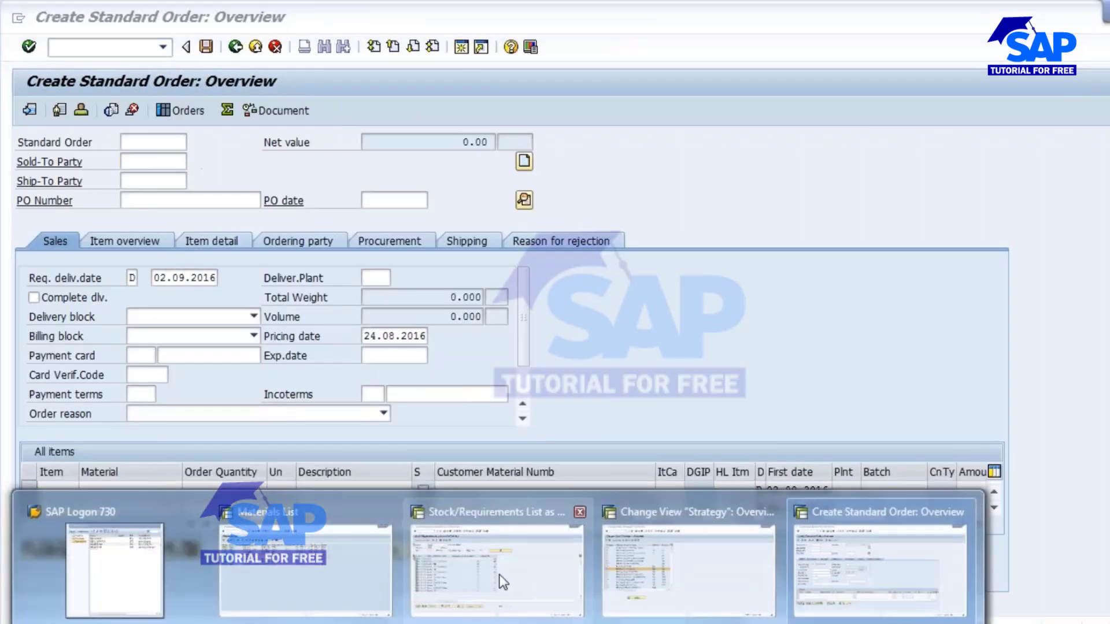
- From the 01.09.2016 requirement in the Stock/Requirements List, set the planned independent requirement for 08.2016 to 200 and save it
click(484, 555)
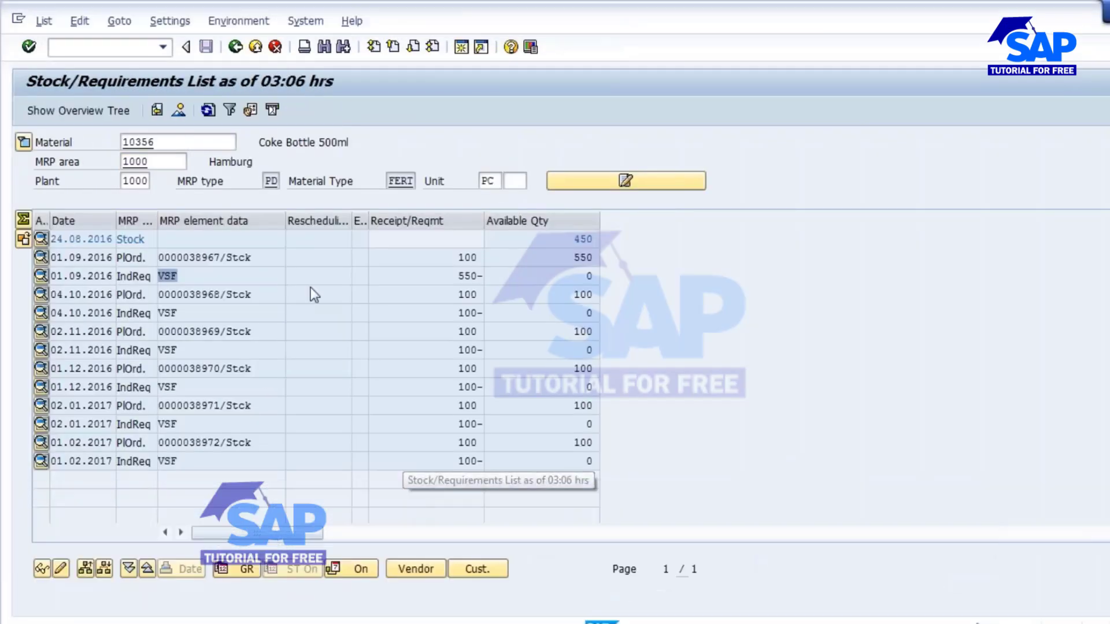
double_click(167, 276)
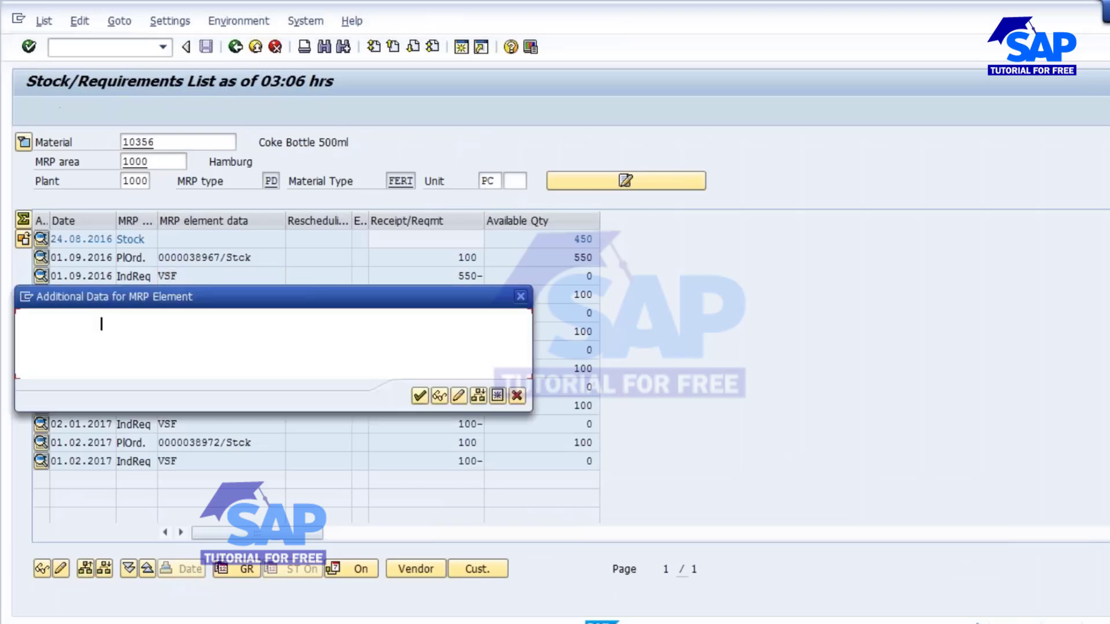
click(458, 395)
click(213, 239)
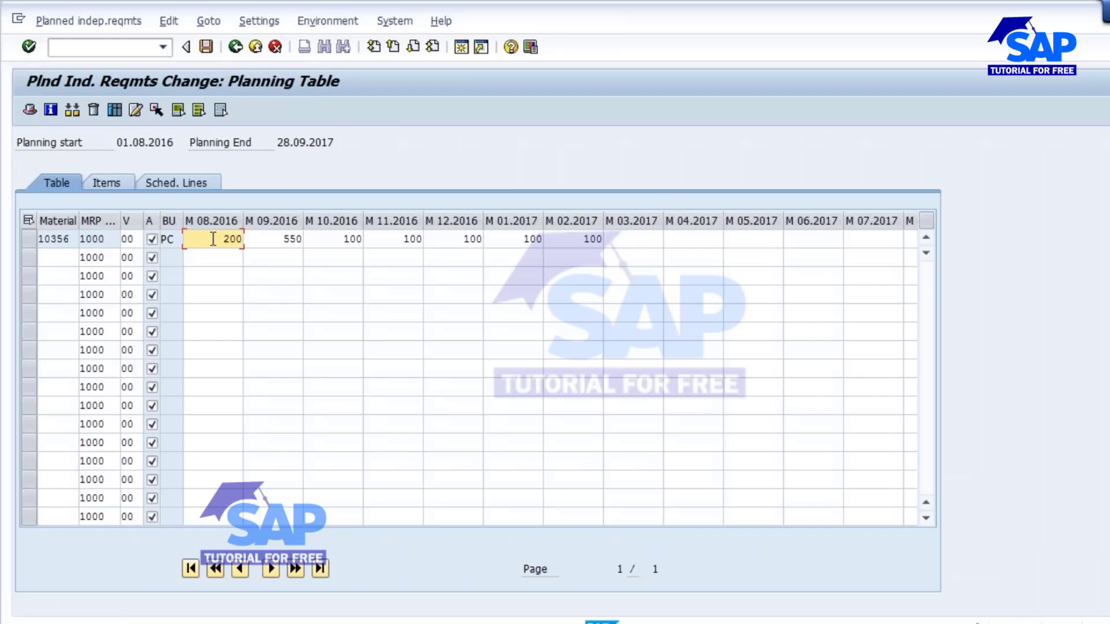
key(Return)
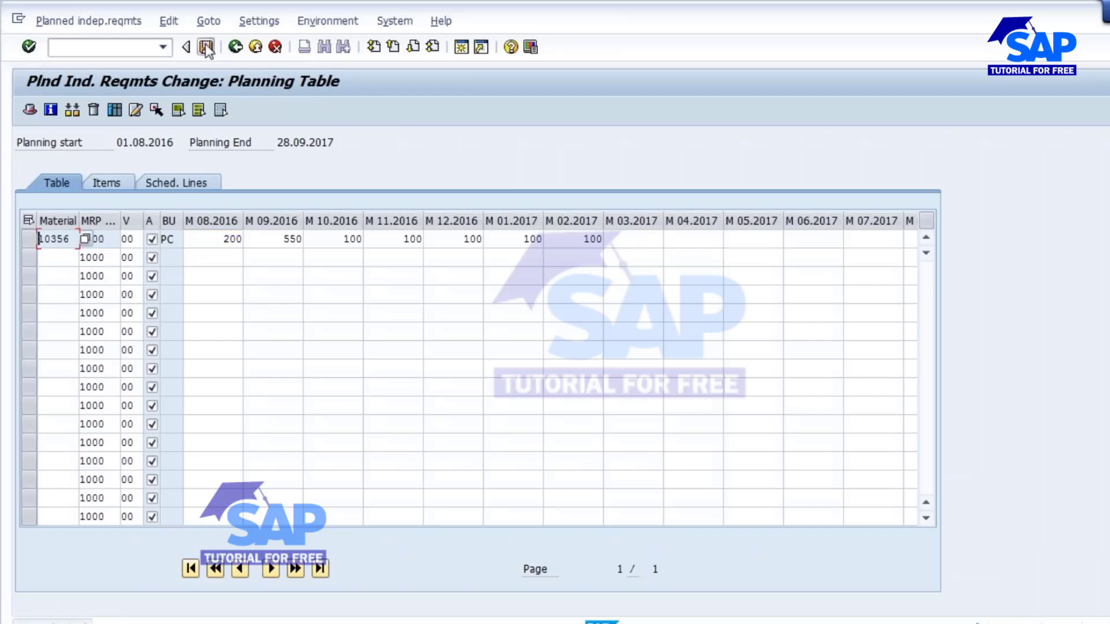
click(206, 47)
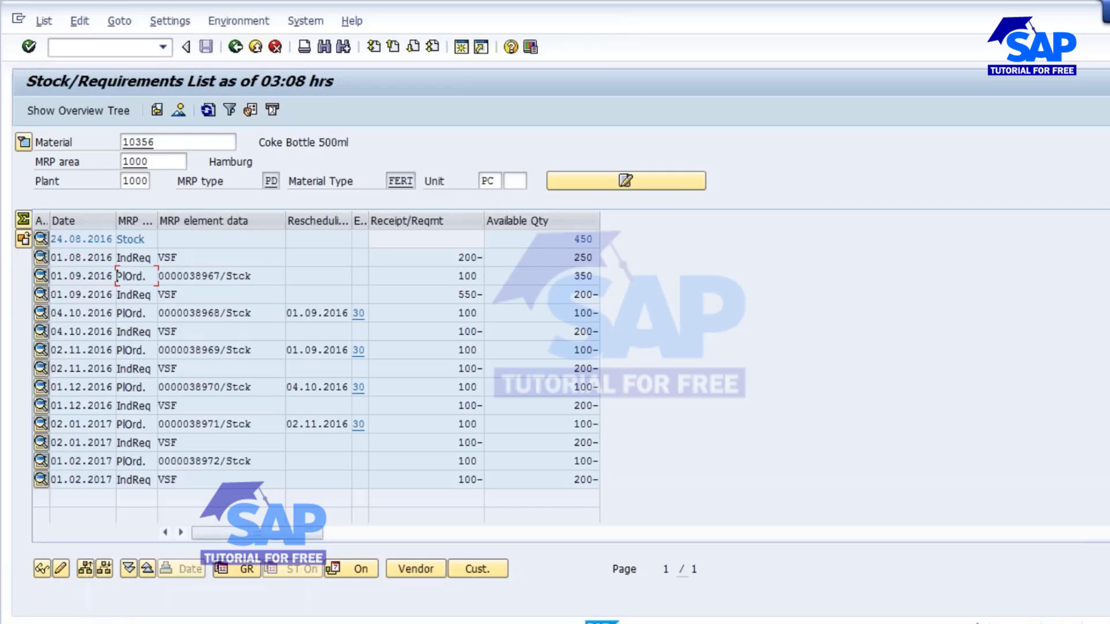
- Open a new session with transaction MD02 and run single-item, multi-level planning for material 10356 in plant 1000
click(498, 623)
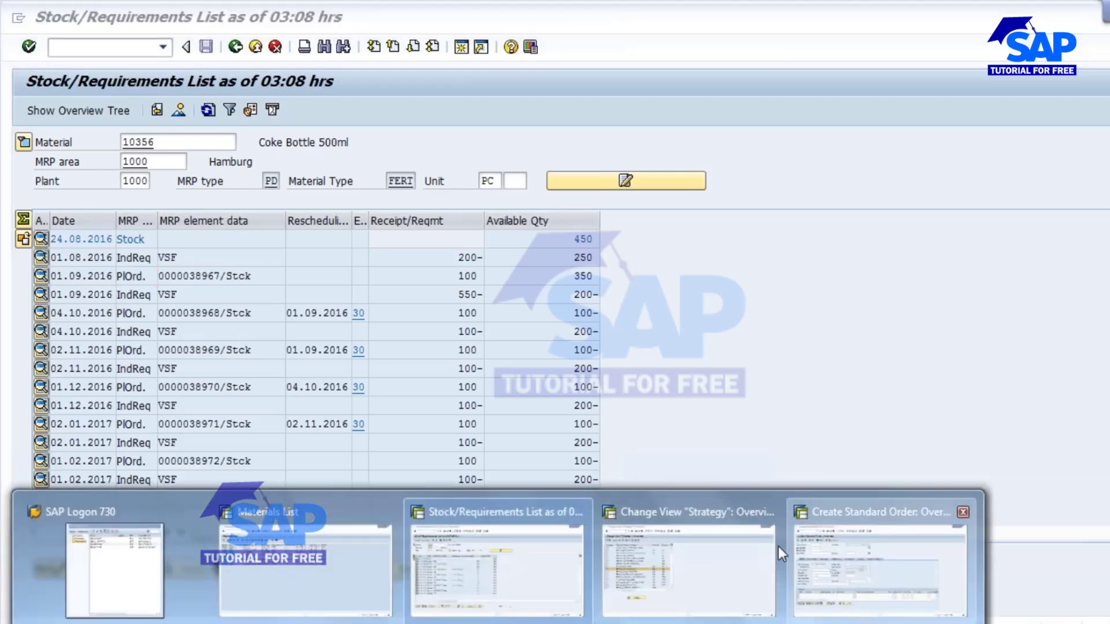
click(800, 549)
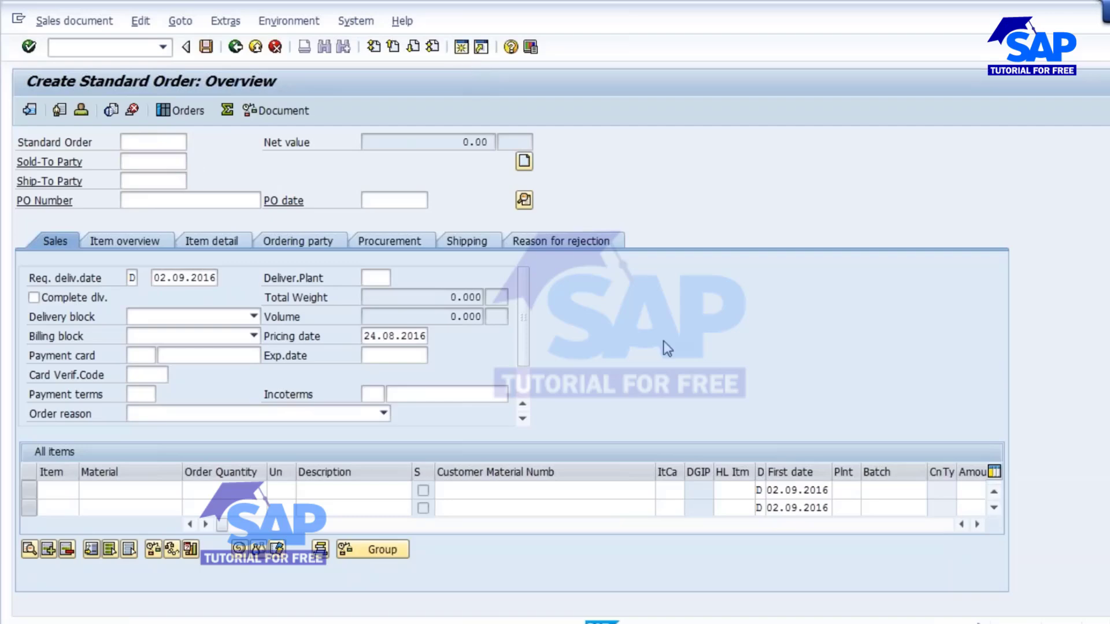
key(shift+F3)
text(MD02)
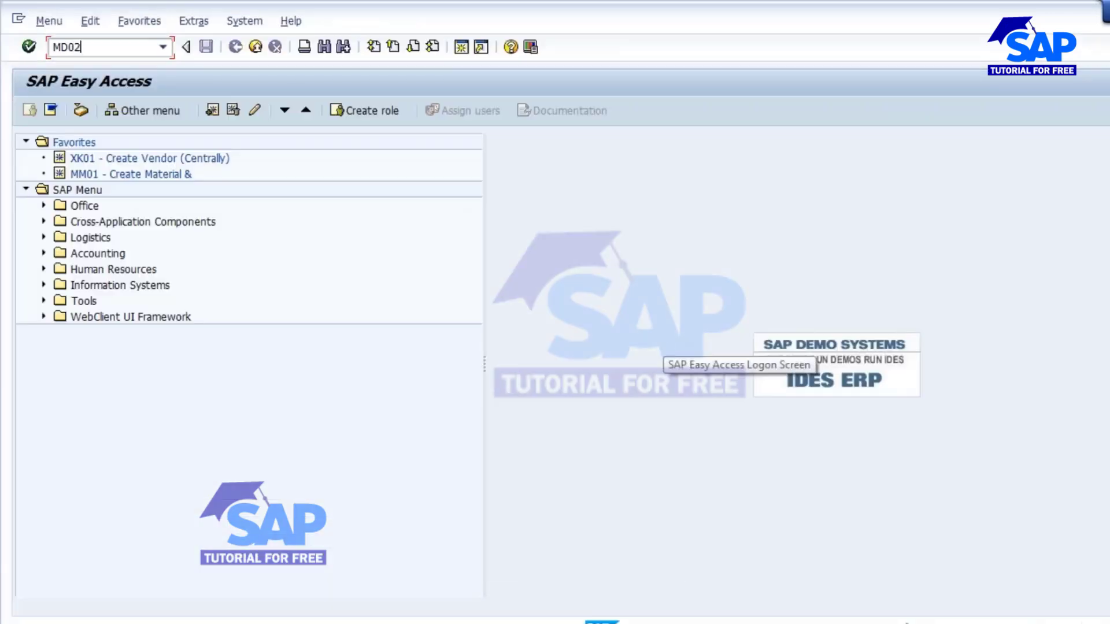
key(Return)
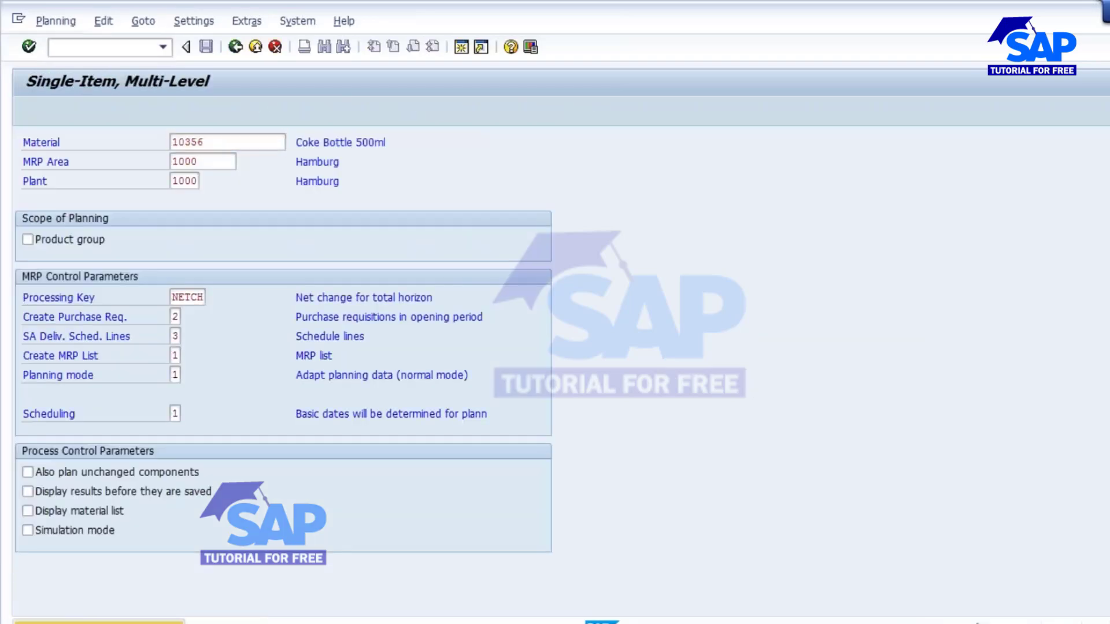
key(Return)
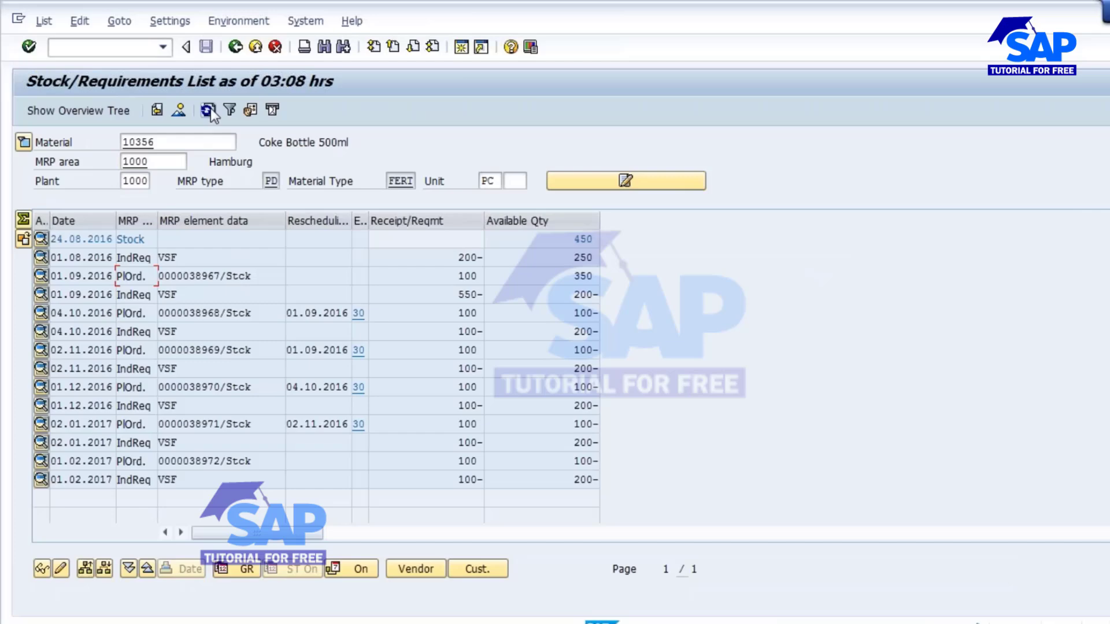
- Refresh the Stock/Requirements List and replace the earlier snip with a new capture of it
click(210, 110)
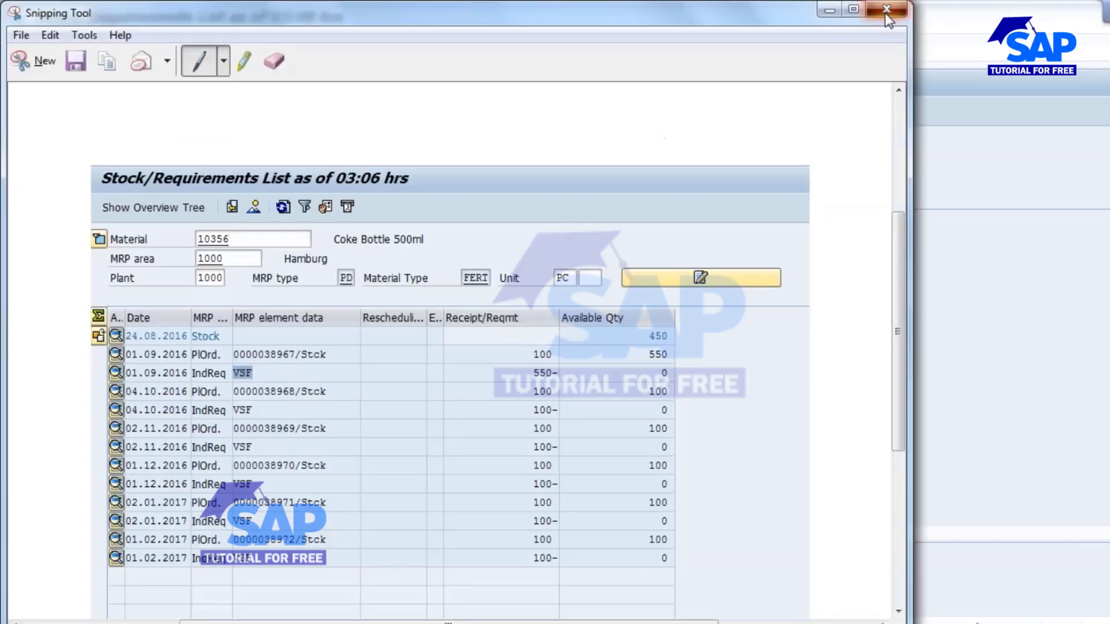
click(886, 9)
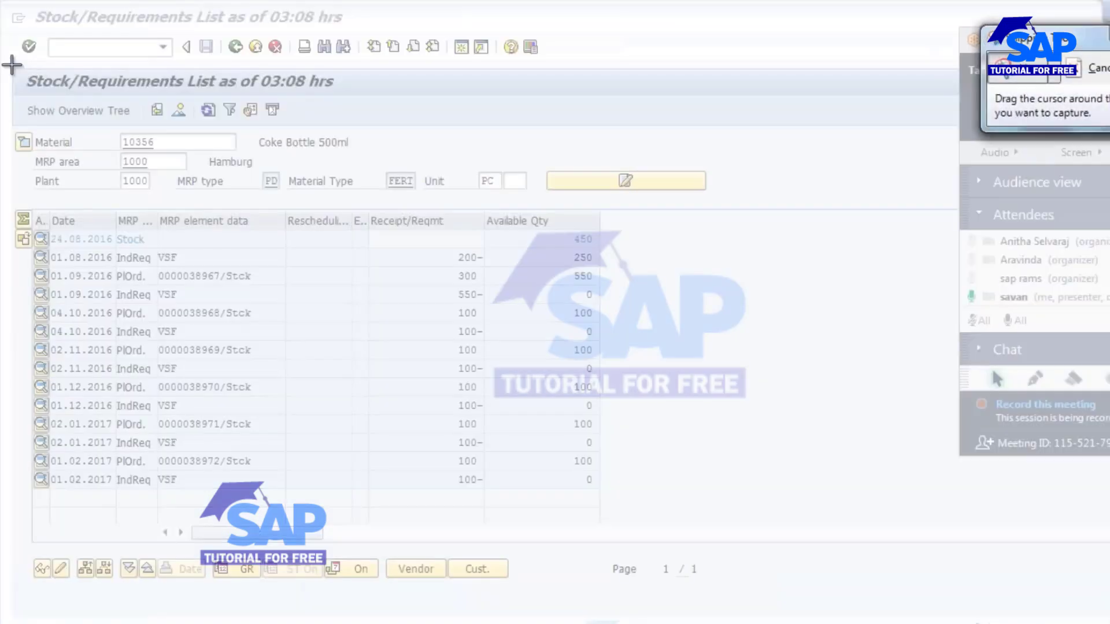
drag(12, 64, 748, 532)
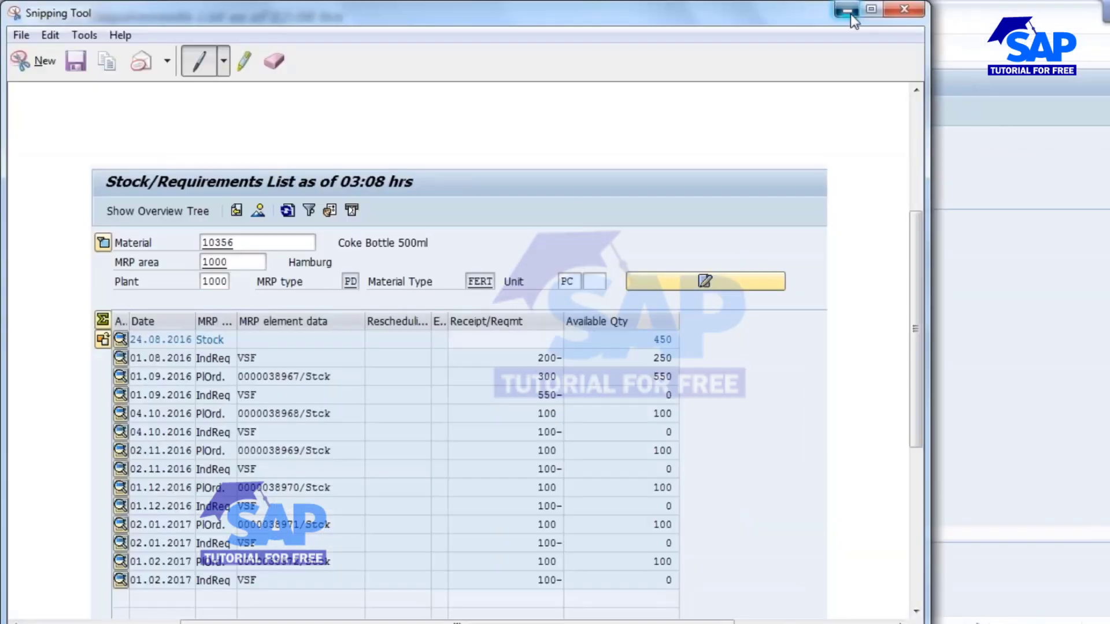
click(852, 13)
- Return to the open standard order and enter the same customer number as sold-to party and ship-to party
mouse_move(827, 552)
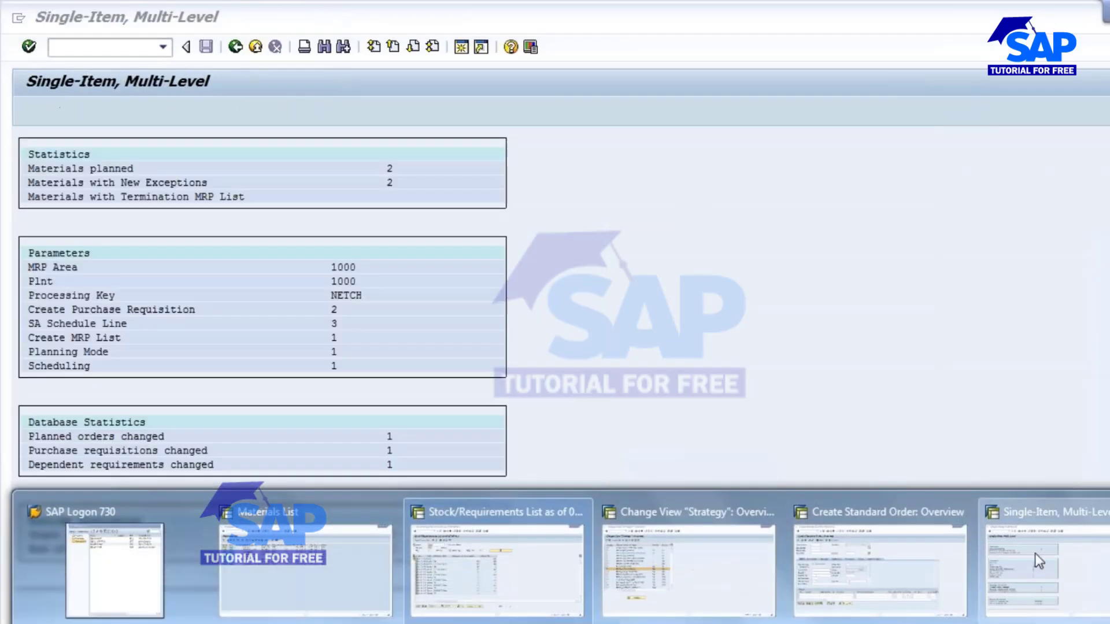
click(1035, 554)
click(880, 569)
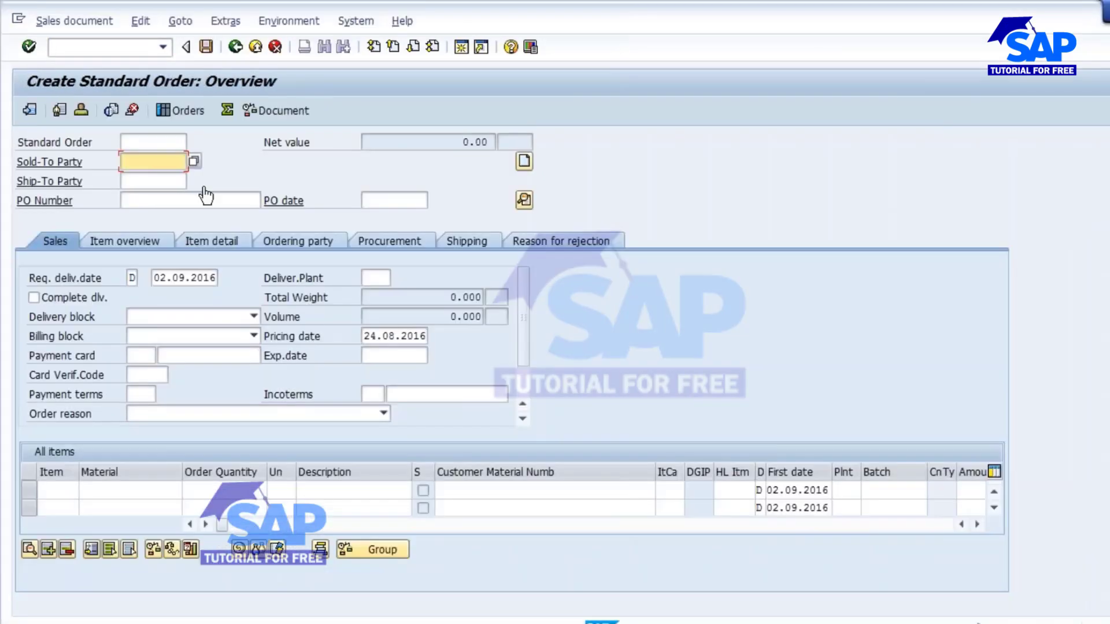
text(T)
click(144, 179)
key(Tab)
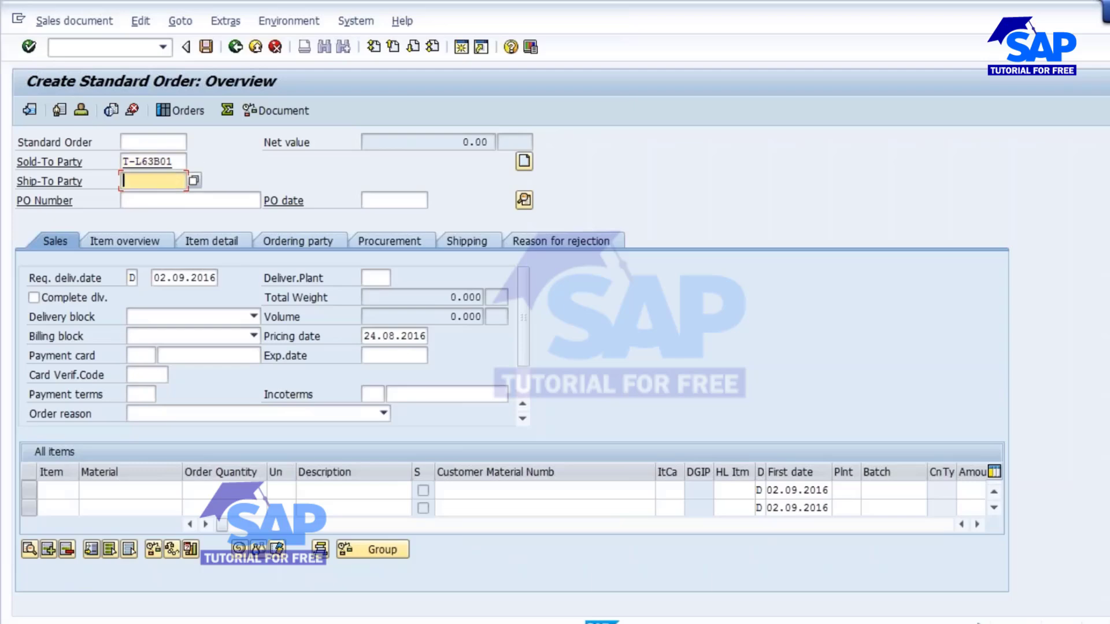
text(N)
key(BackSpace)
text(T)
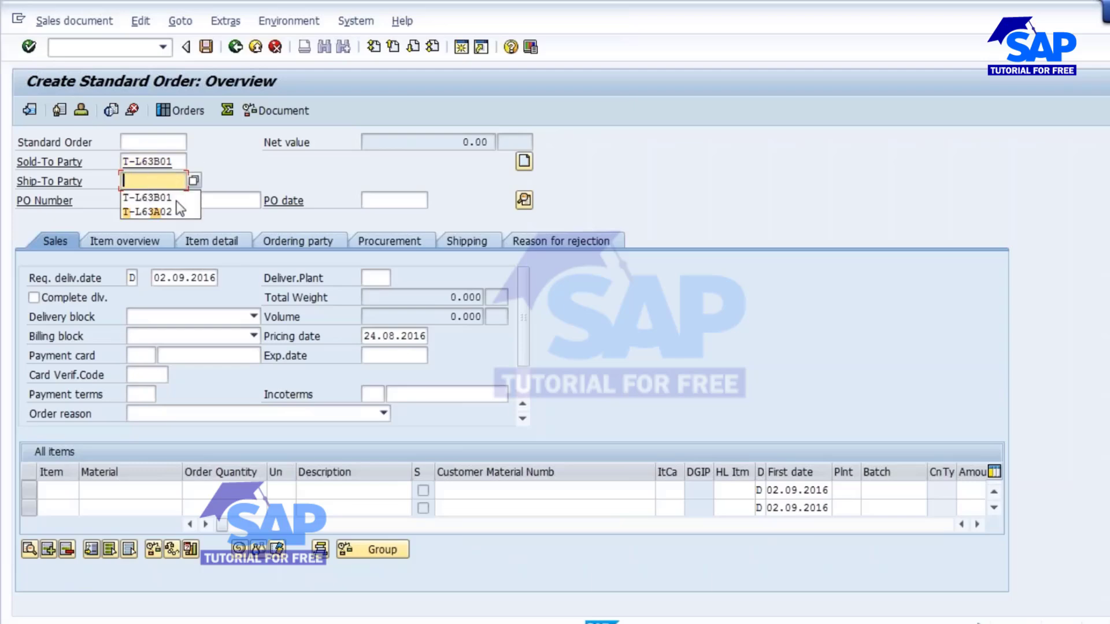
key(Down)
key(Return)
- Check the material number in the Stock/Requirements List and enter material 10356 in the order's first item
click(108, 490)
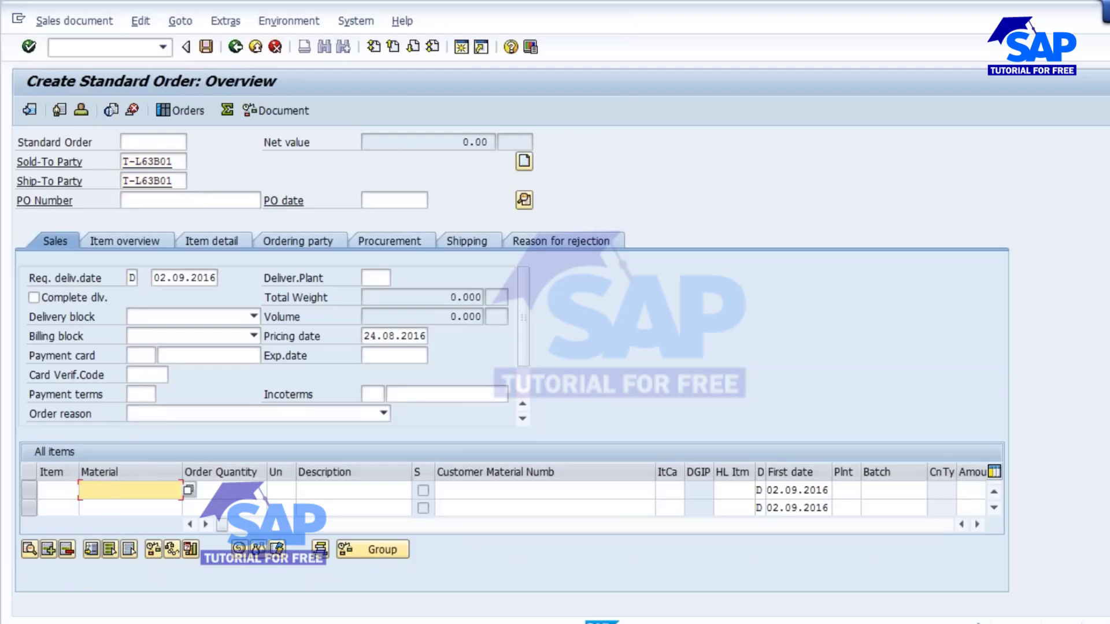
mouse_move(602, 619)
click(478, 581)
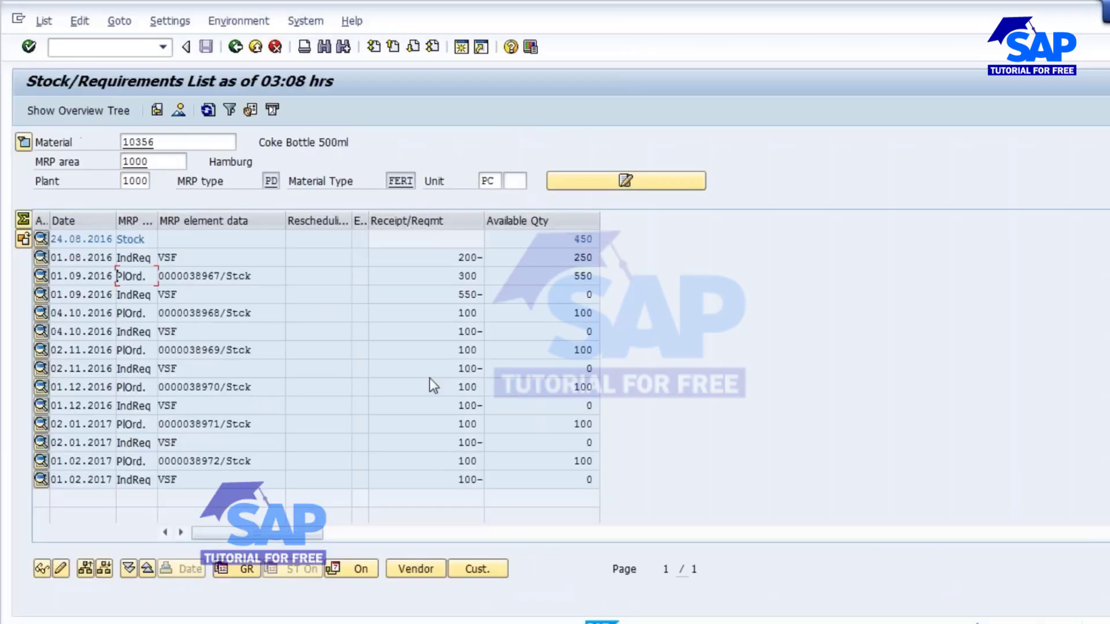
key(alt+Tab)
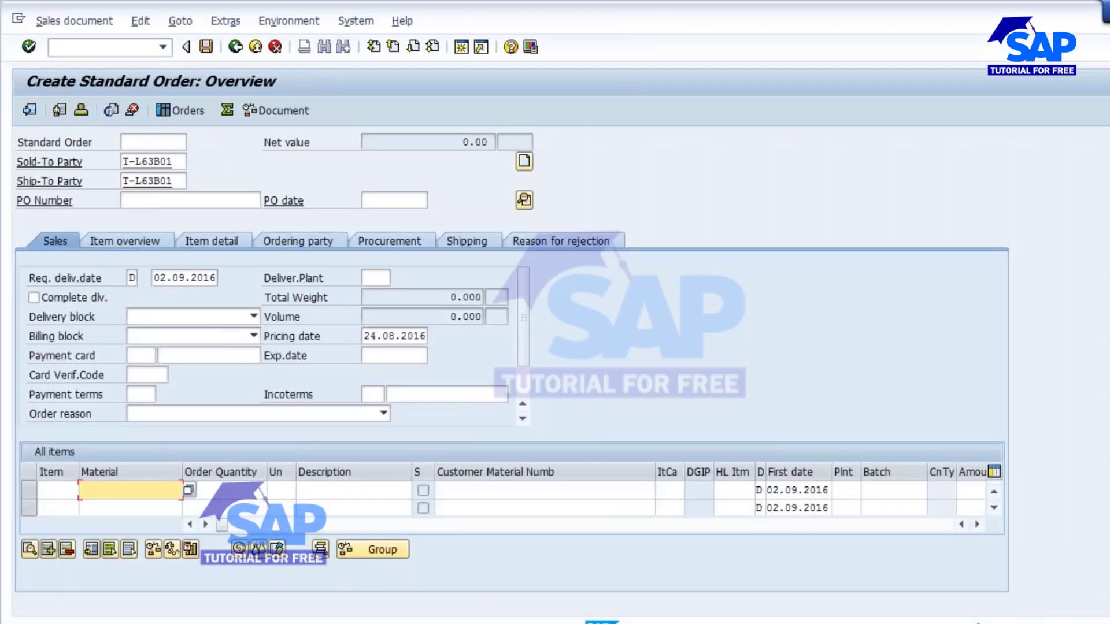
text(10356)
- Review the Stock/Requirements List, then set the item's order quantity to 200 and the order's delivering plant to 1000
click(260, 490)
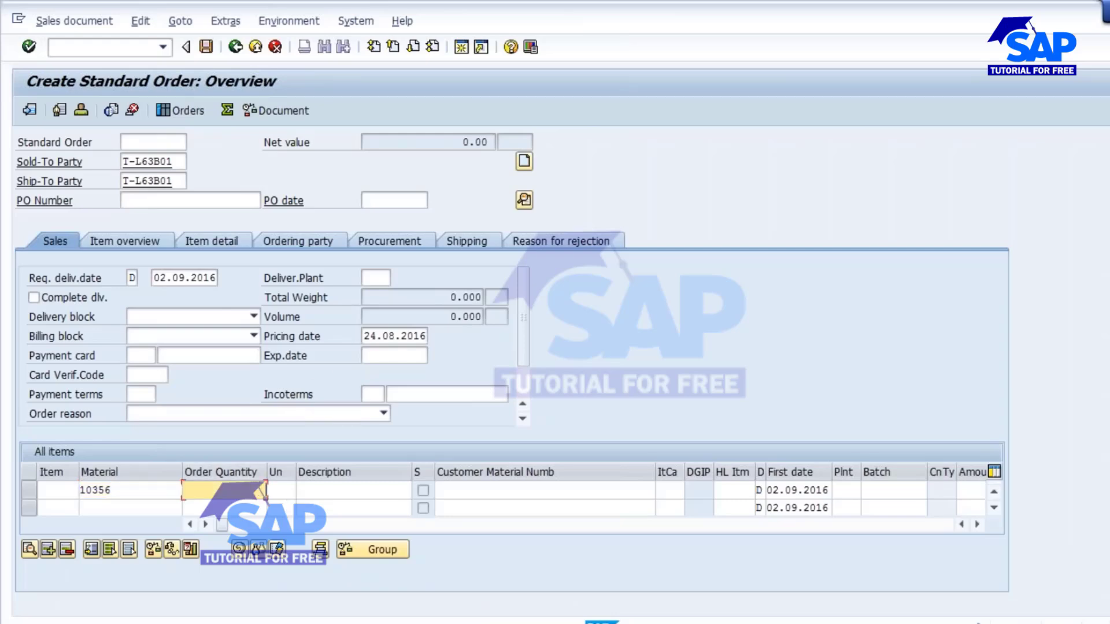
click(602, 623)
click(425, 564)
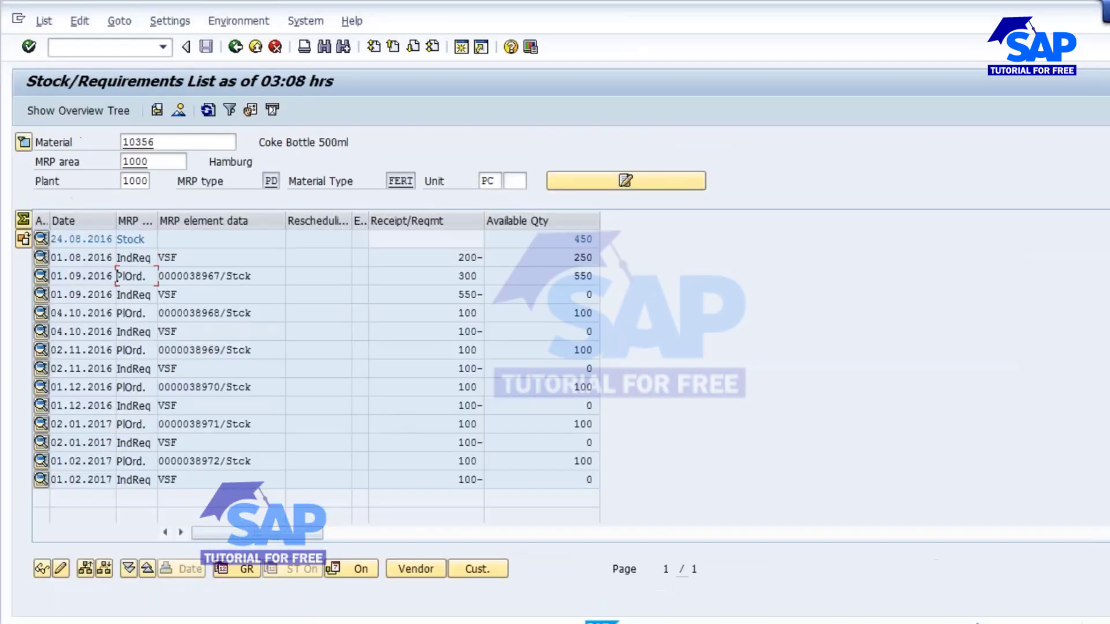
key(alt+Tab)
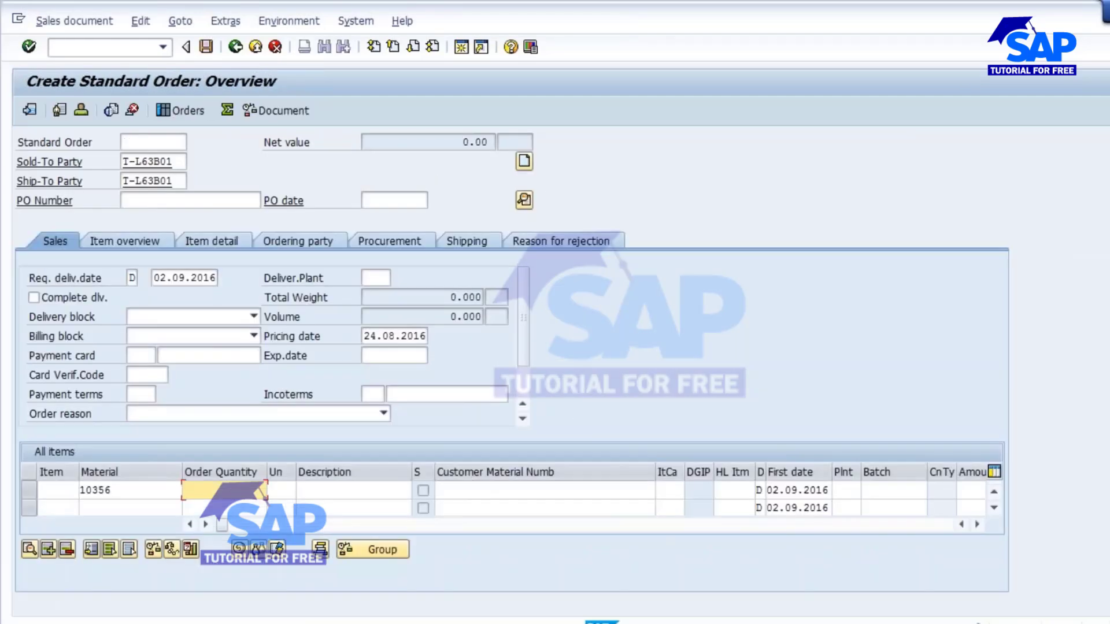
click(376, 278)
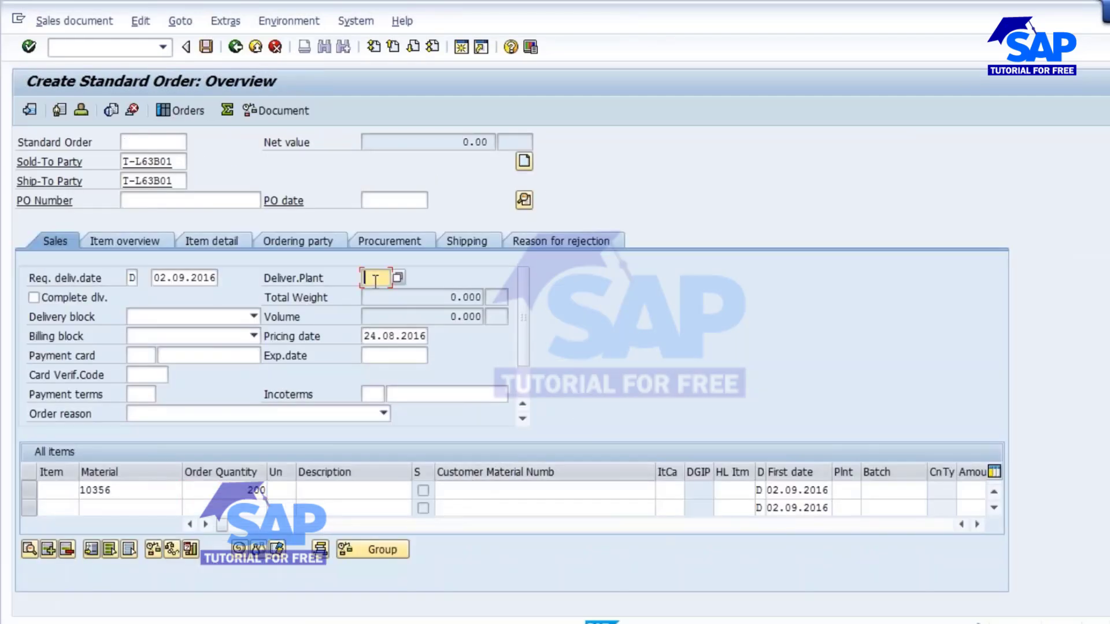
text(1000)
key(Return)
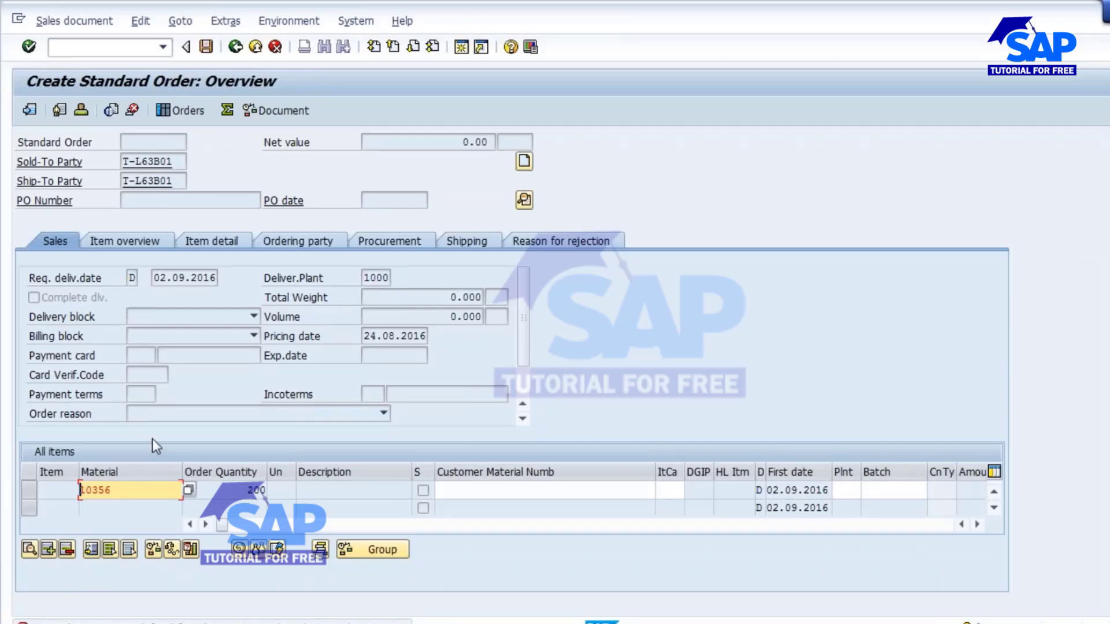
- Leave the unfinished order and start transaction MM01 for material 10356
click(98, 47)
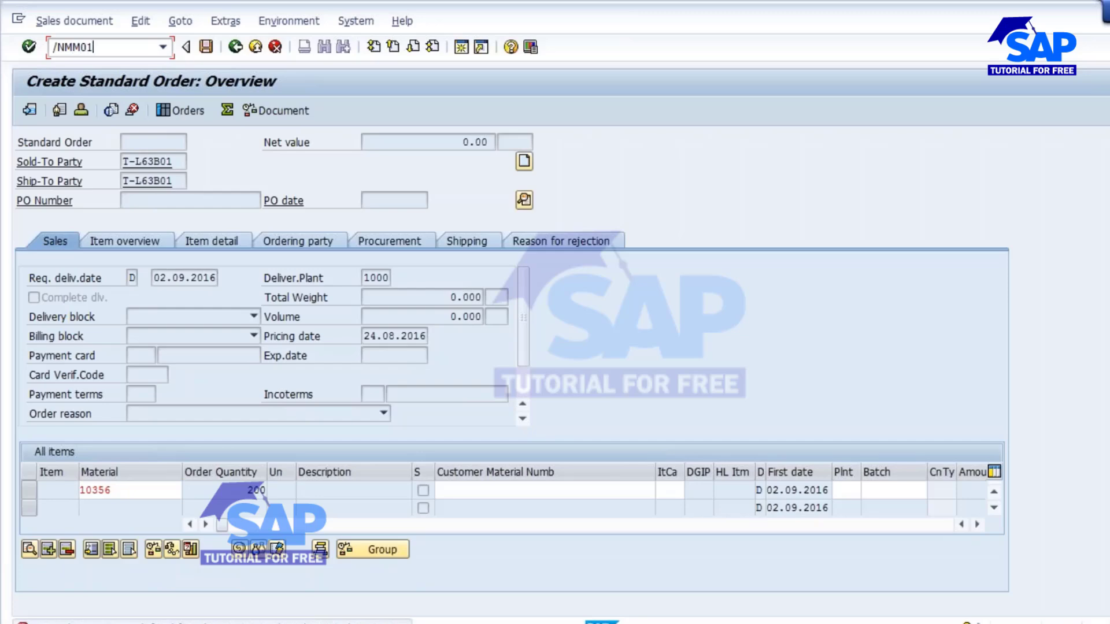
key(Return)
text(10356)
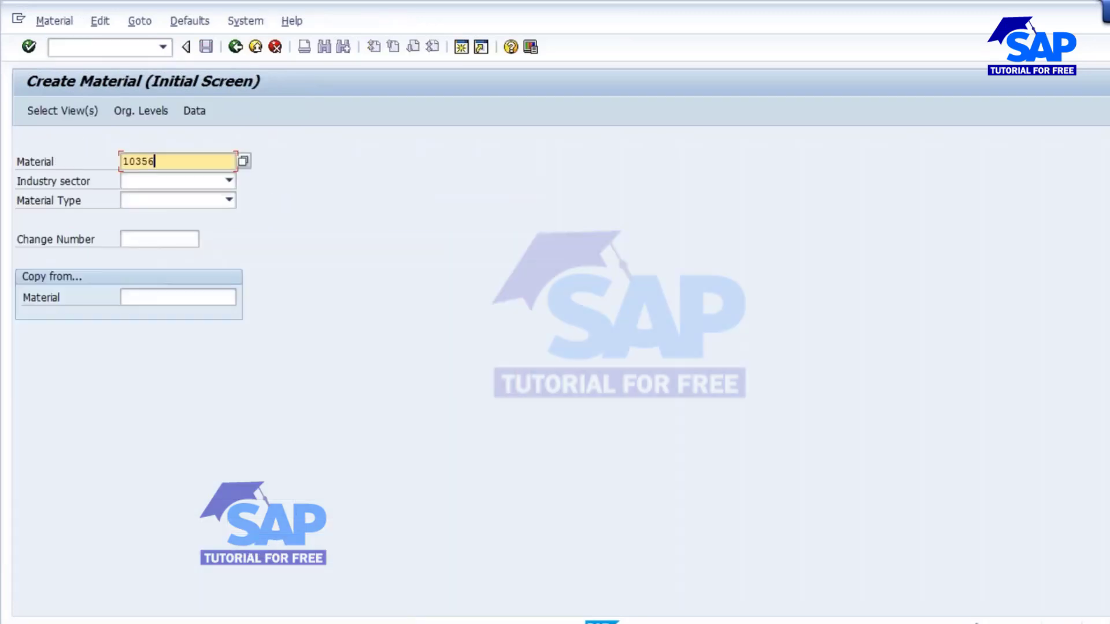
key(Return)
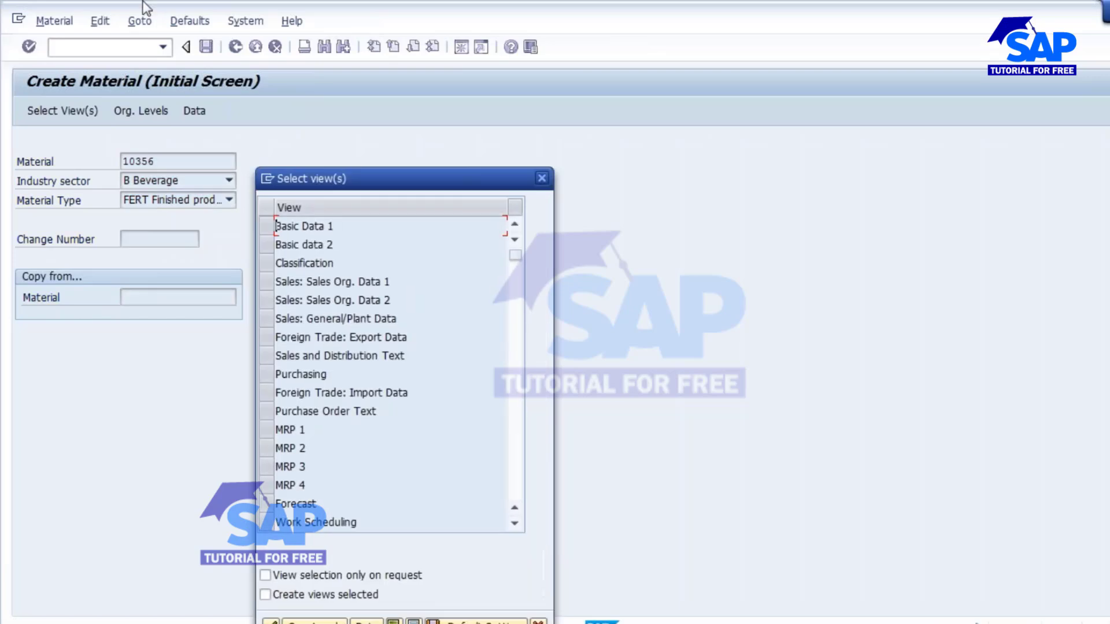
- Select the views Sales Org. Data 1 and 2, General/Plant Data and Sales and Distribution Text, and call up their organizational levels
click(266, 282)
click(267, 299)
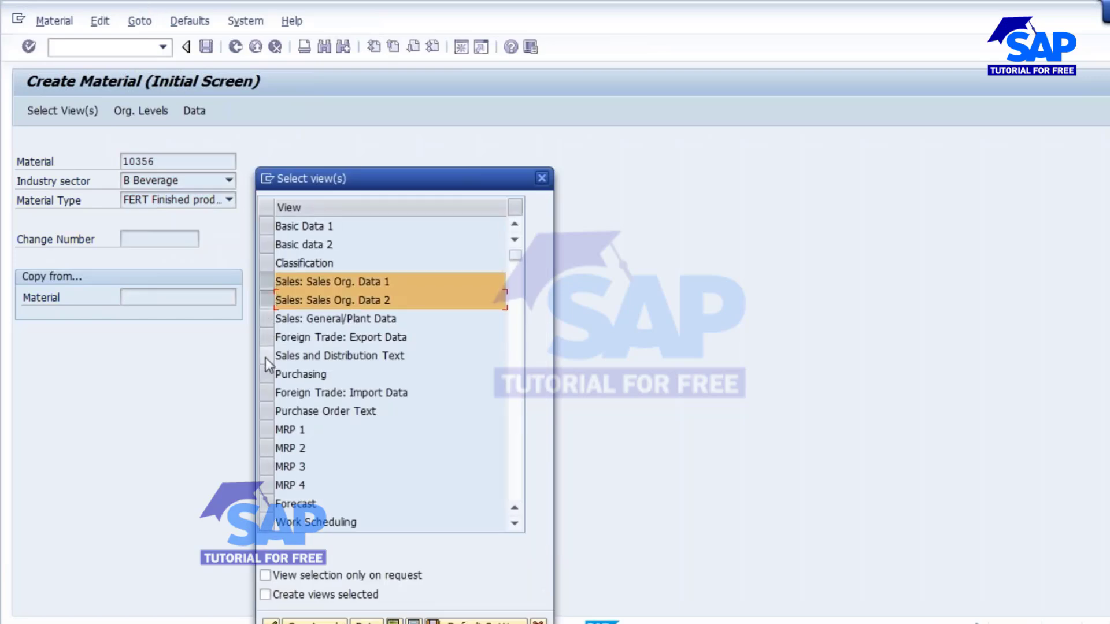
click(265, 357)
click(266, 319)
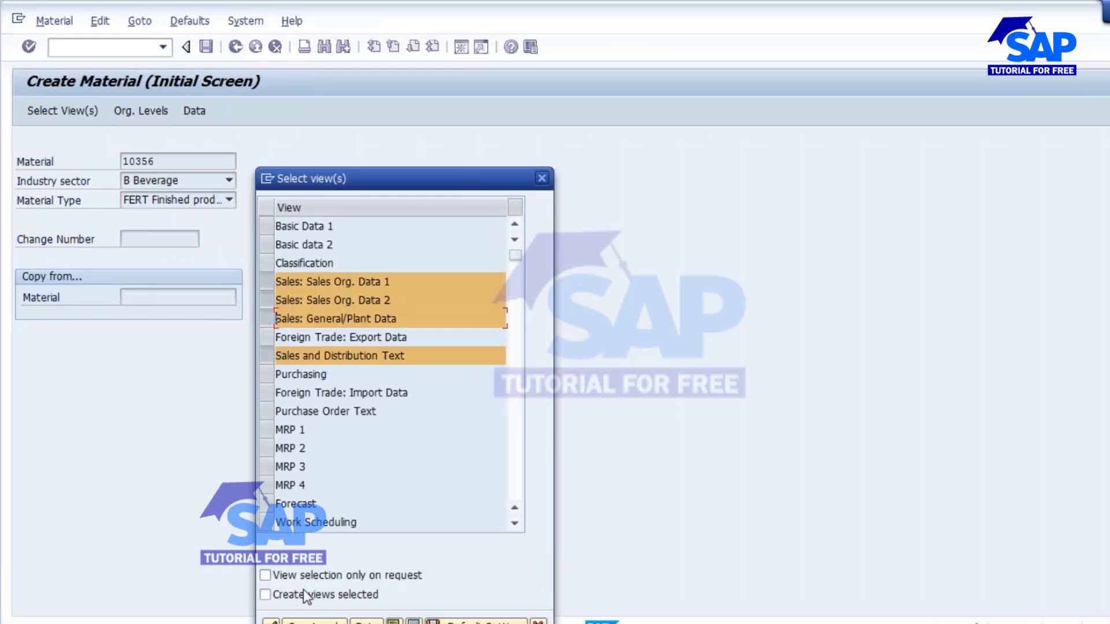
click(315, 621)
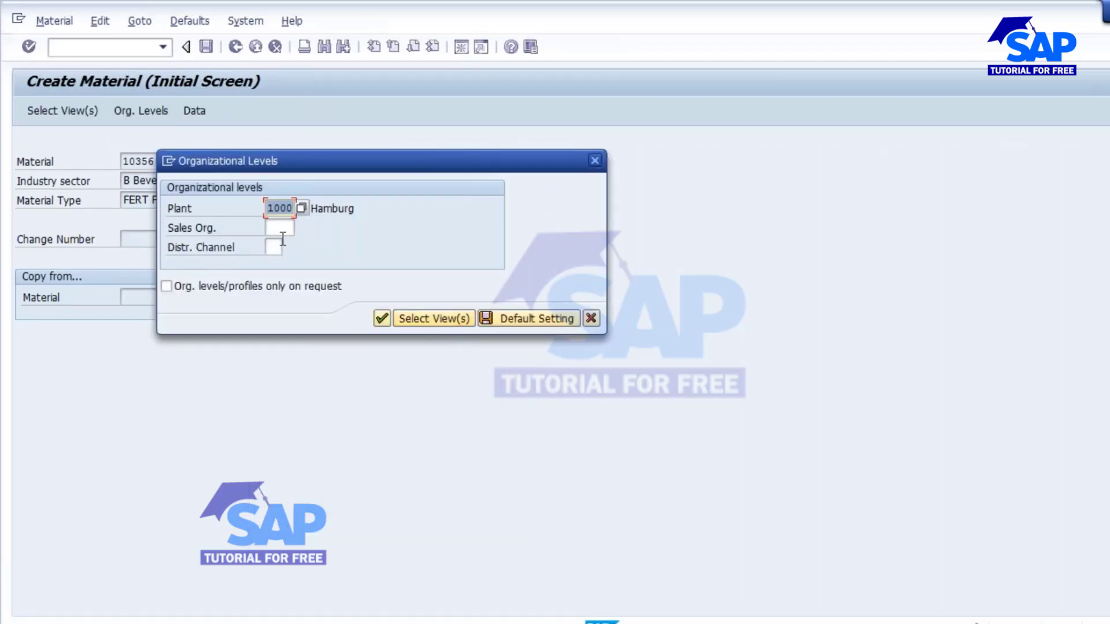
- Try to create the sales views for plant 1000, sales organization 1000 and distribution channel 10, and cancel the organizational levels
click(276, 246)
click(279, 227)
click(280, 243)
click(275, 247)
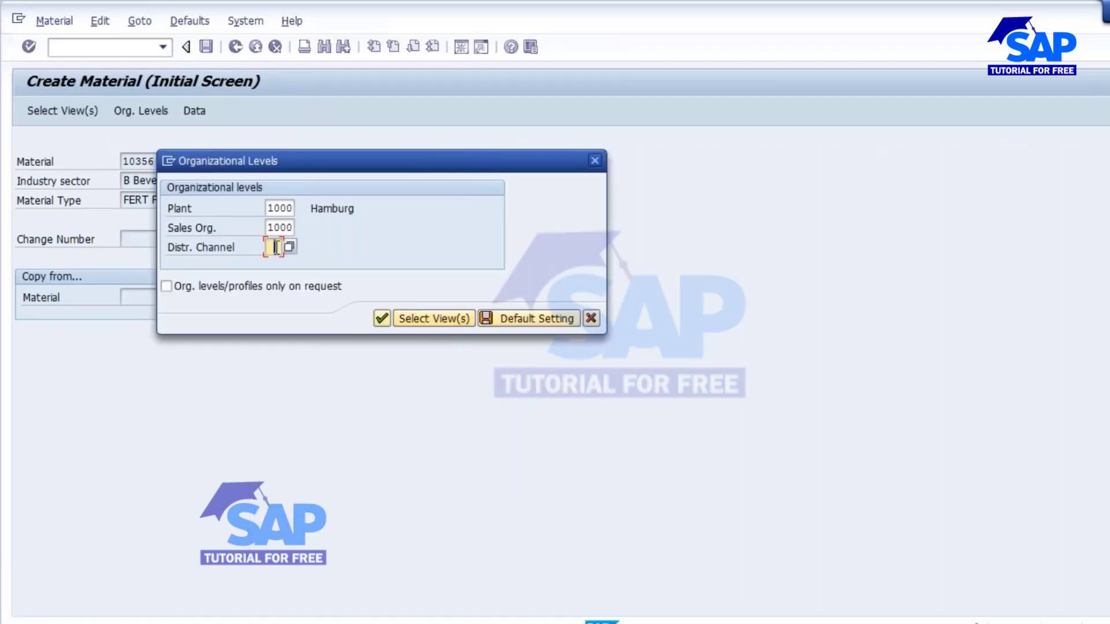
click(381, 318)
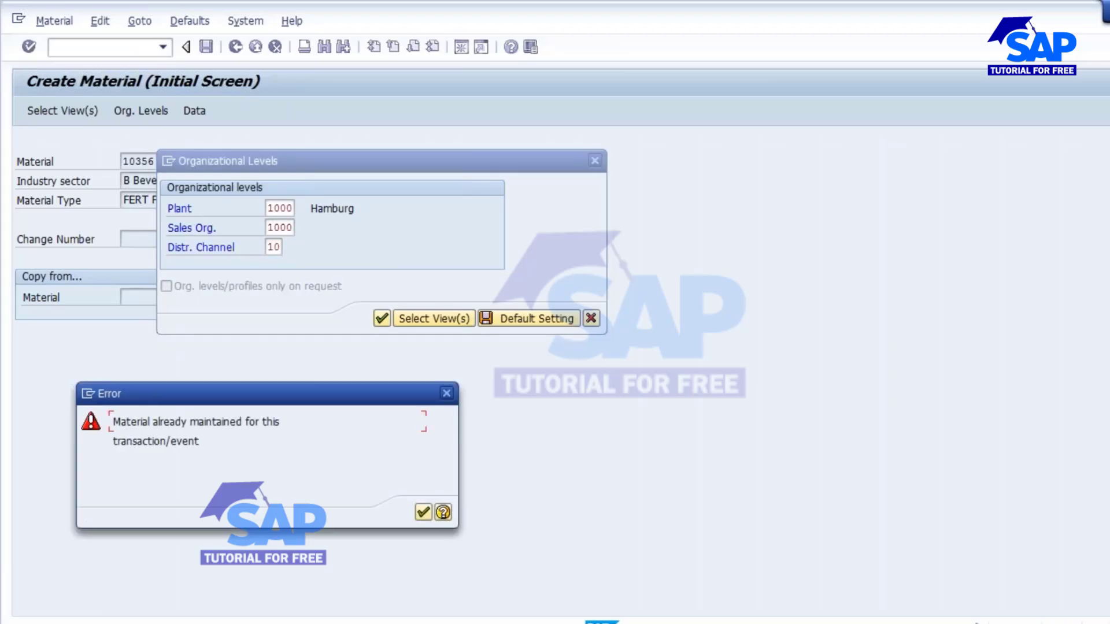
click(422, 513)
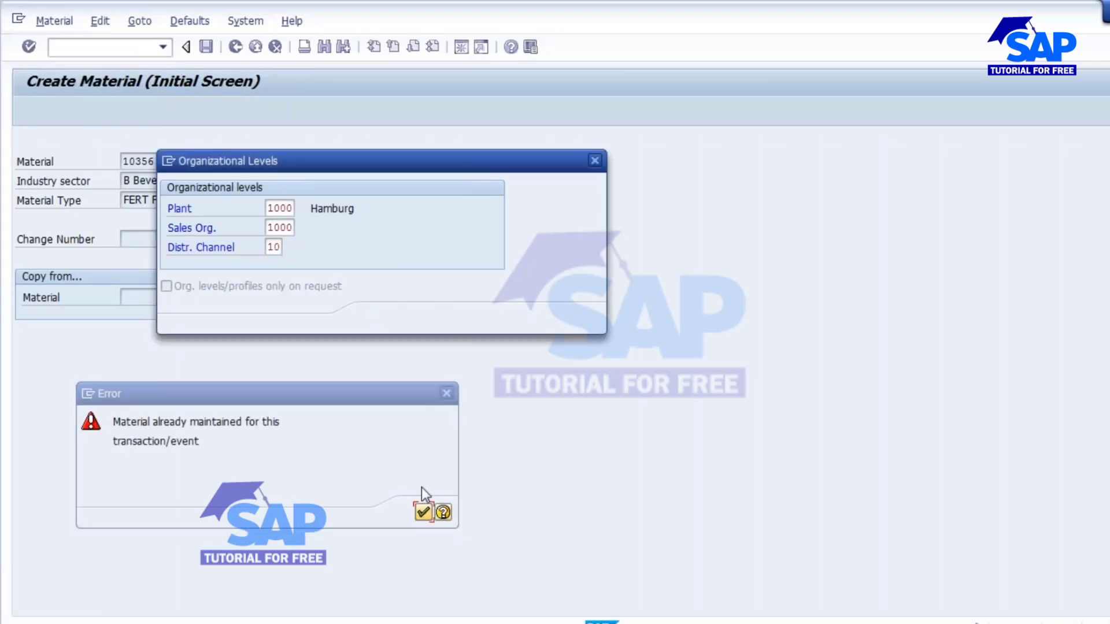
click(591, 319)
- Change over to editing the existing material 10356 and open its Basic Data 1 and Basic Data 2 views
click(55, 21)
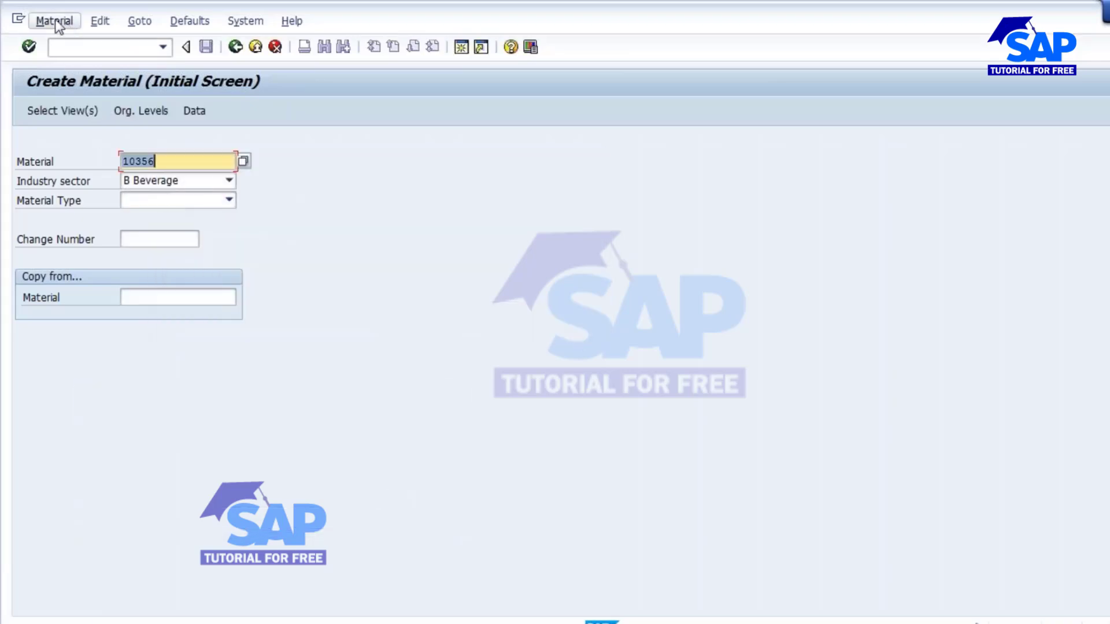
mouse_move(75, 86)
click(268, 82)
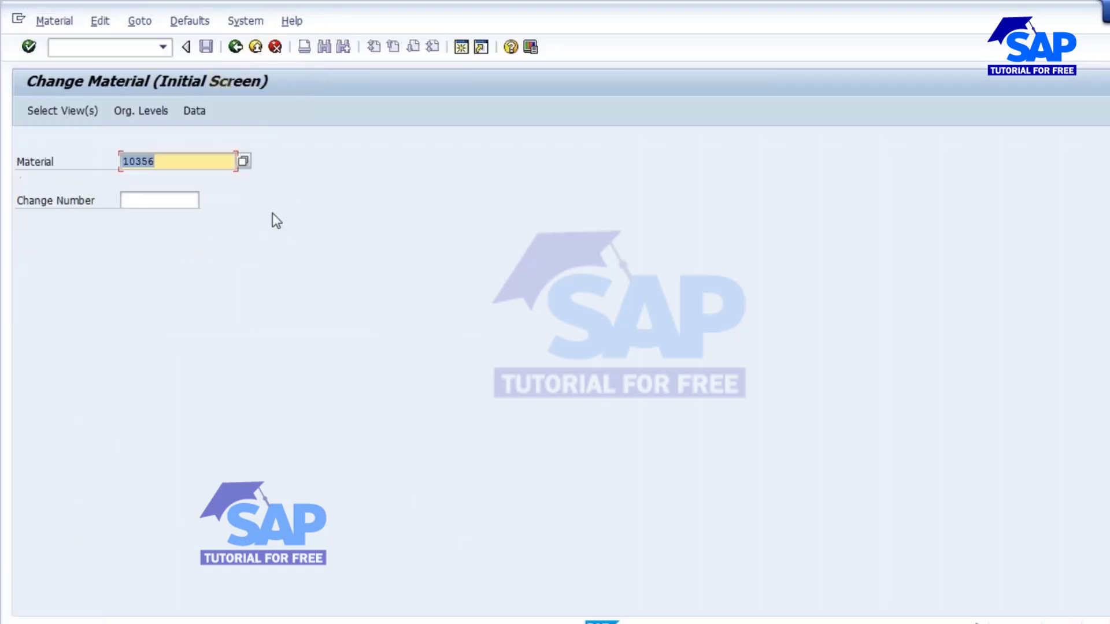
key(Return)
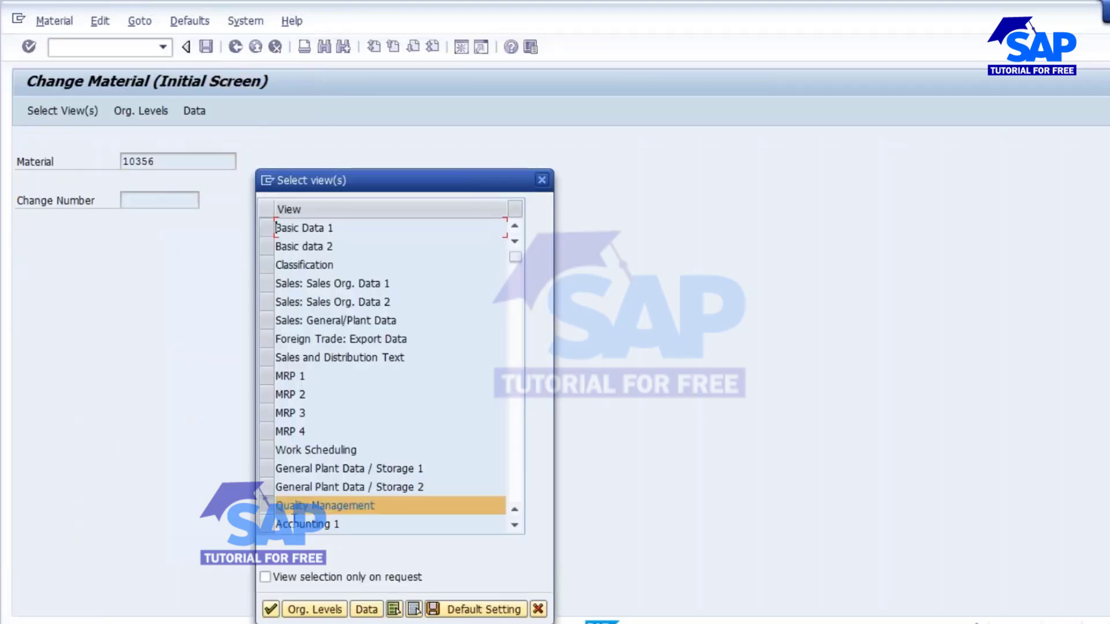
click(293, 506)
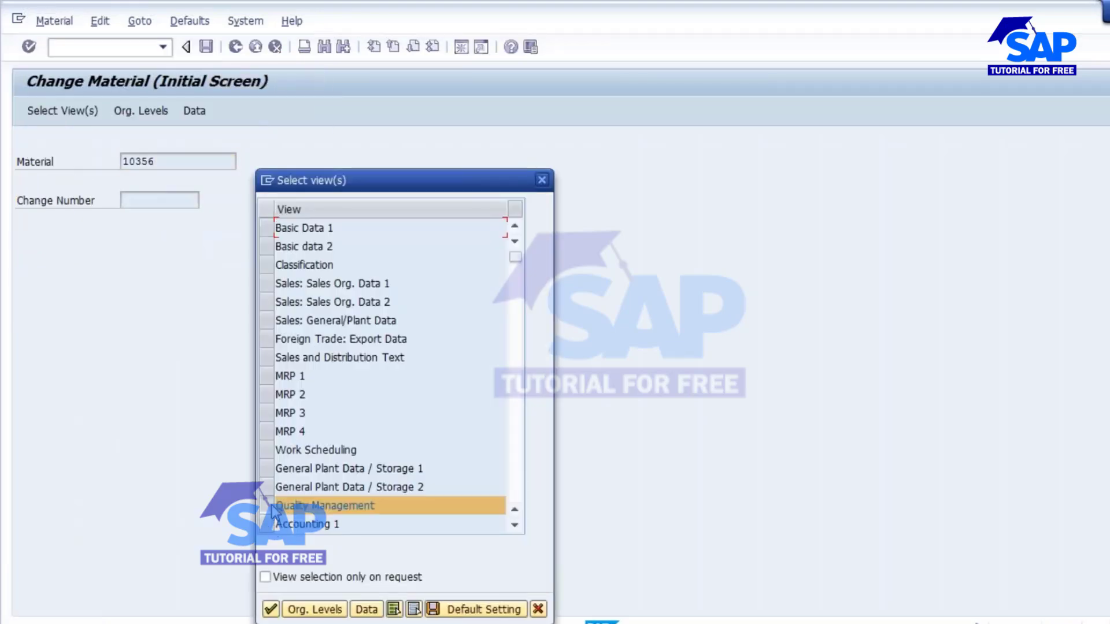
click(268, 228)
click(267, 247)
click(269, 609)
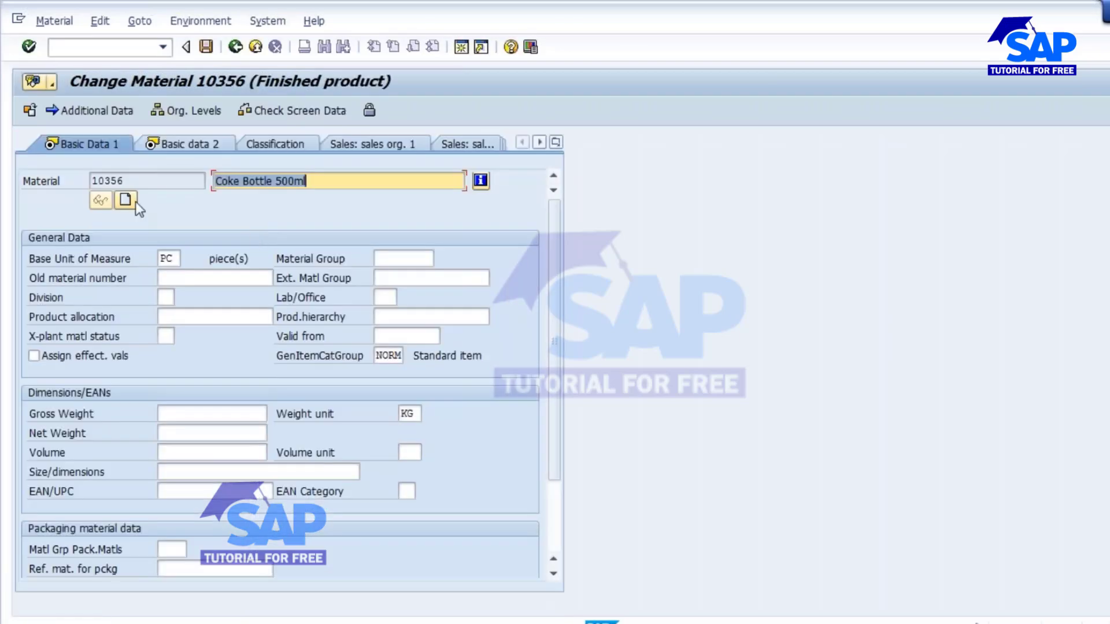
- Add the German (DE) description TEST to the material's additional data and save the material
click(89, 110)
click(46, 257)
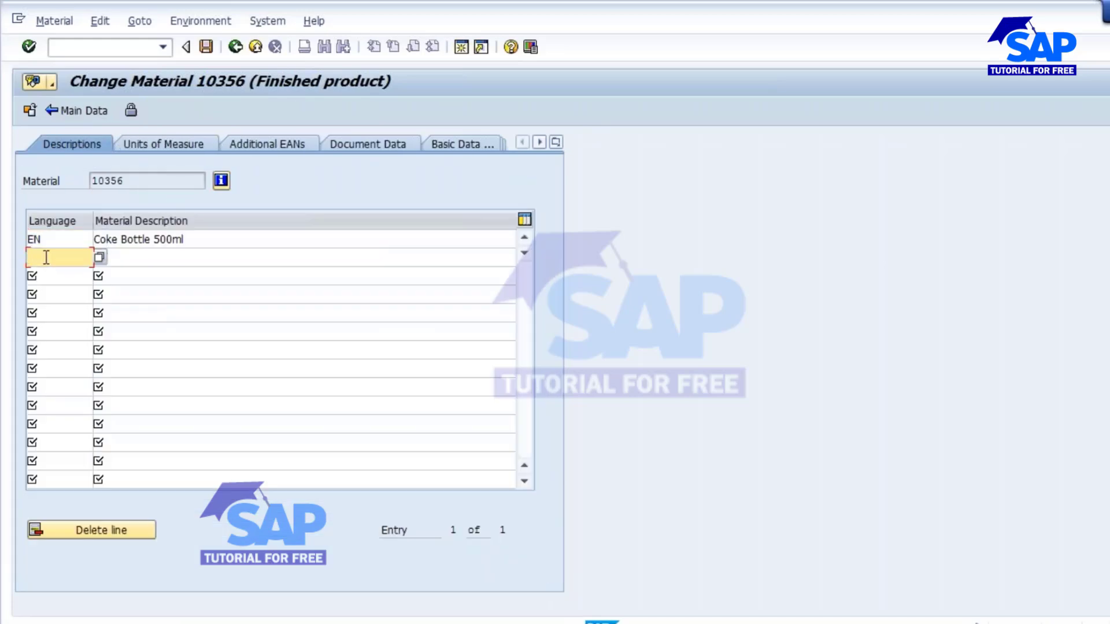
text(DE)
key(Tab)
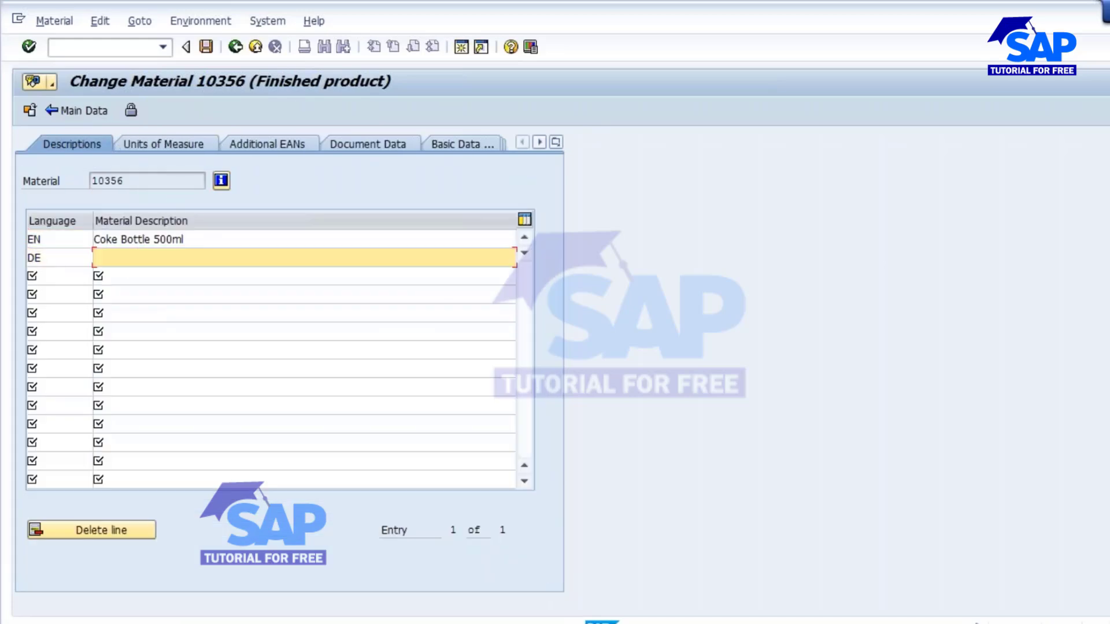
text(TEST)
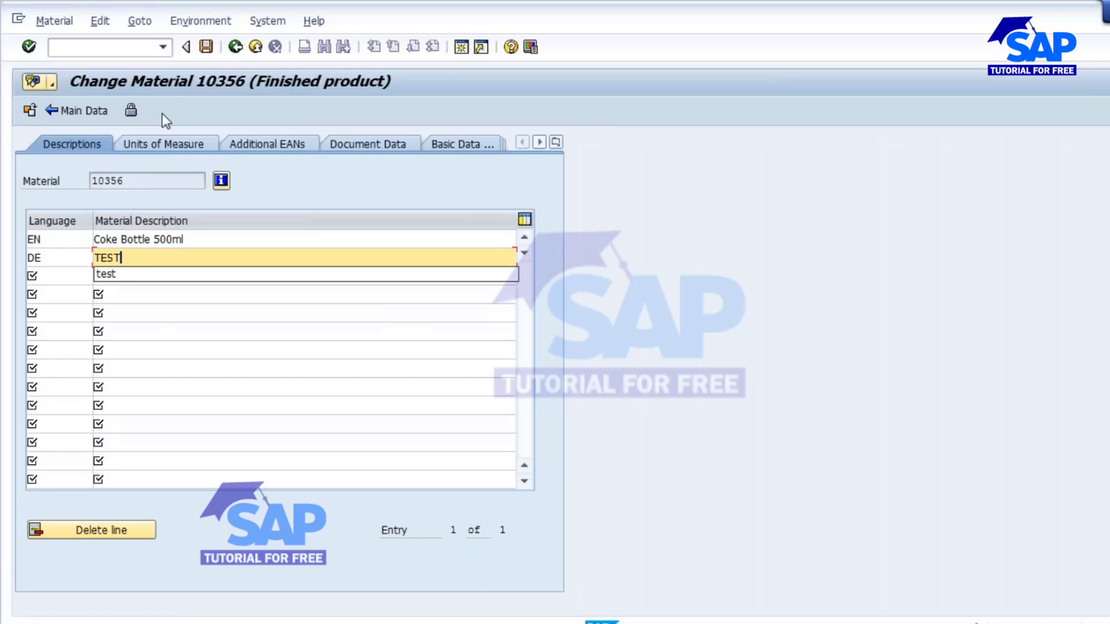
click(206, 47)
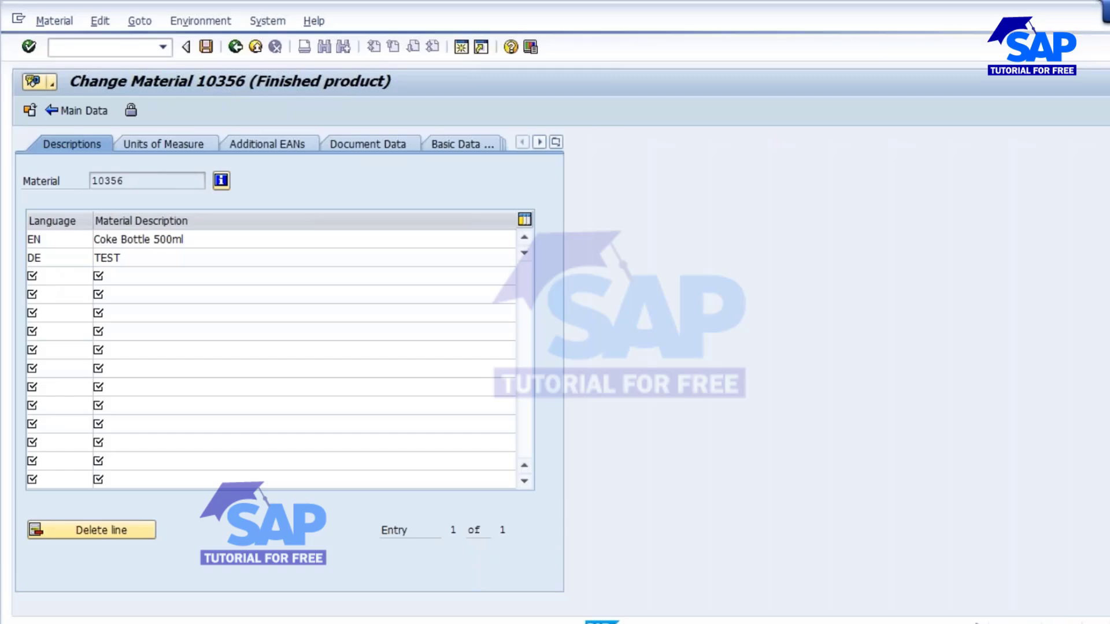
key(F3)
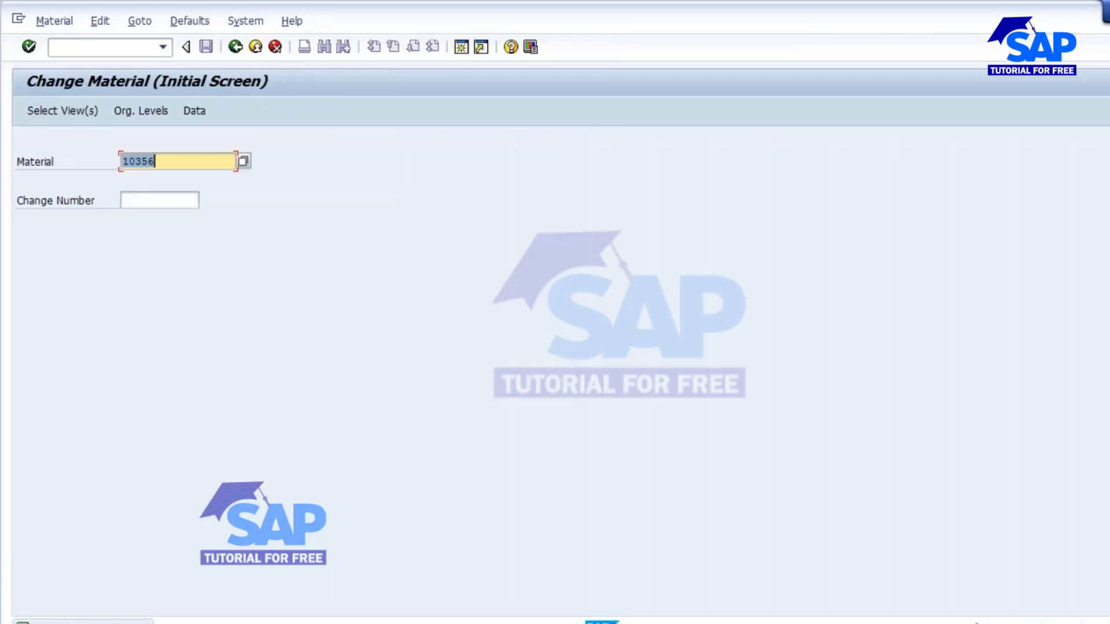
- Switch to the session with the Single-Item, Multi-Level planning result and start a new standard order there with VA01, accepting the proposed organizational data
click(65, 45)
click(602, 622)
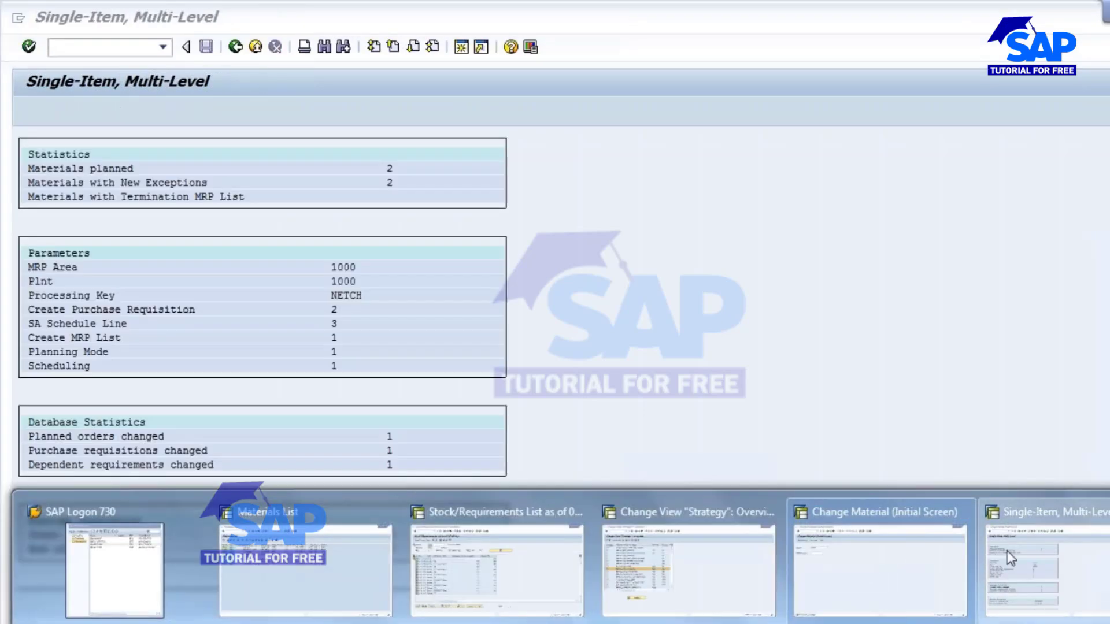
click(1007, 551)
text(/NVA01)
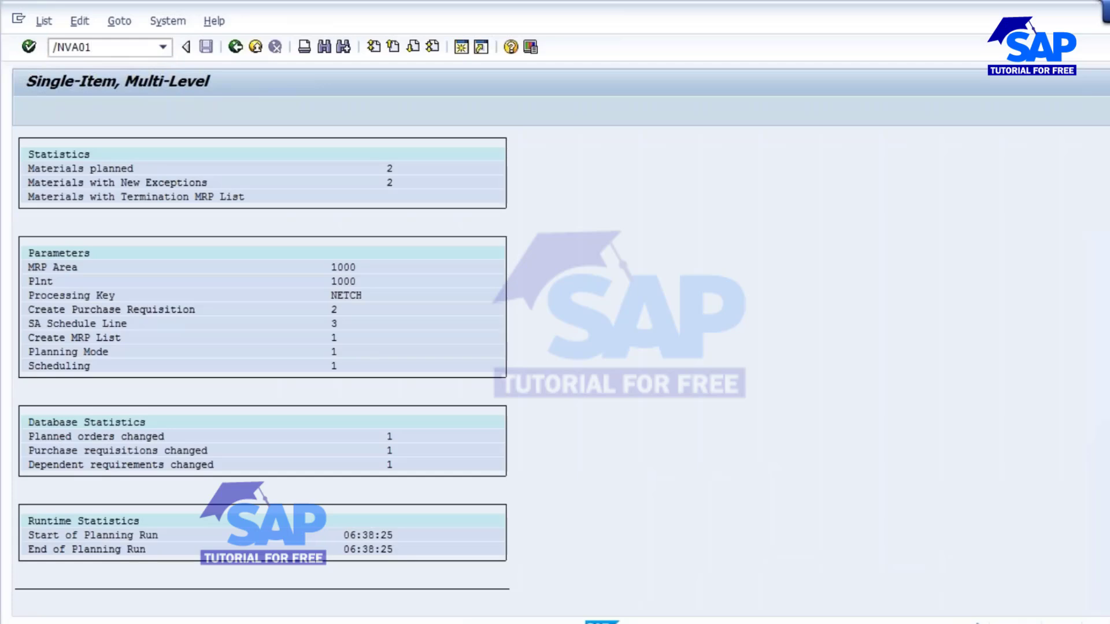
key(Return)
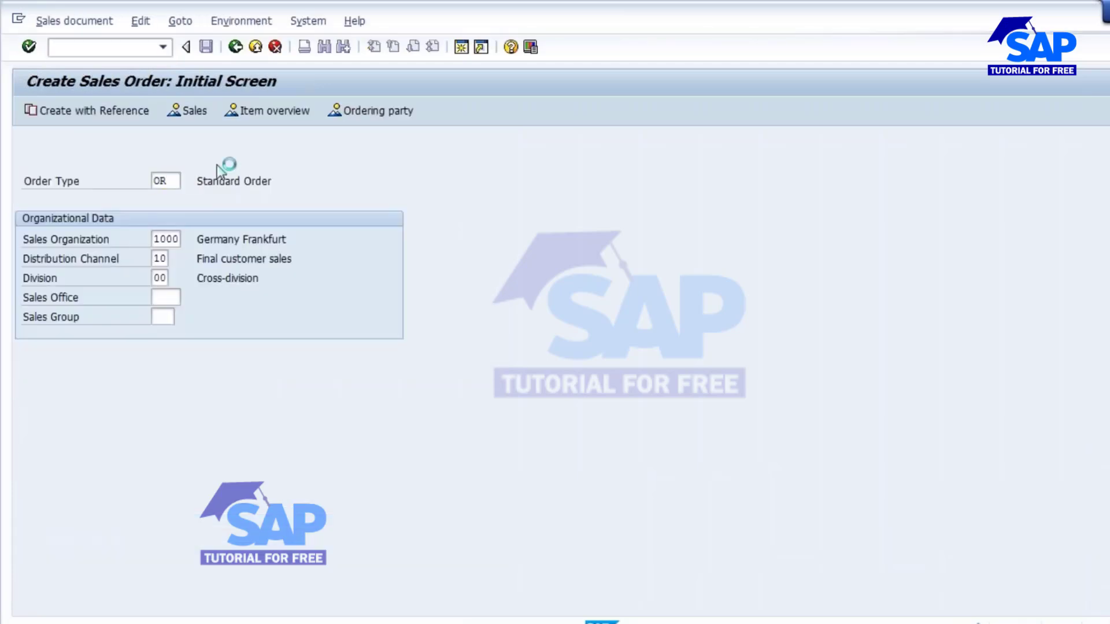
key(Return)
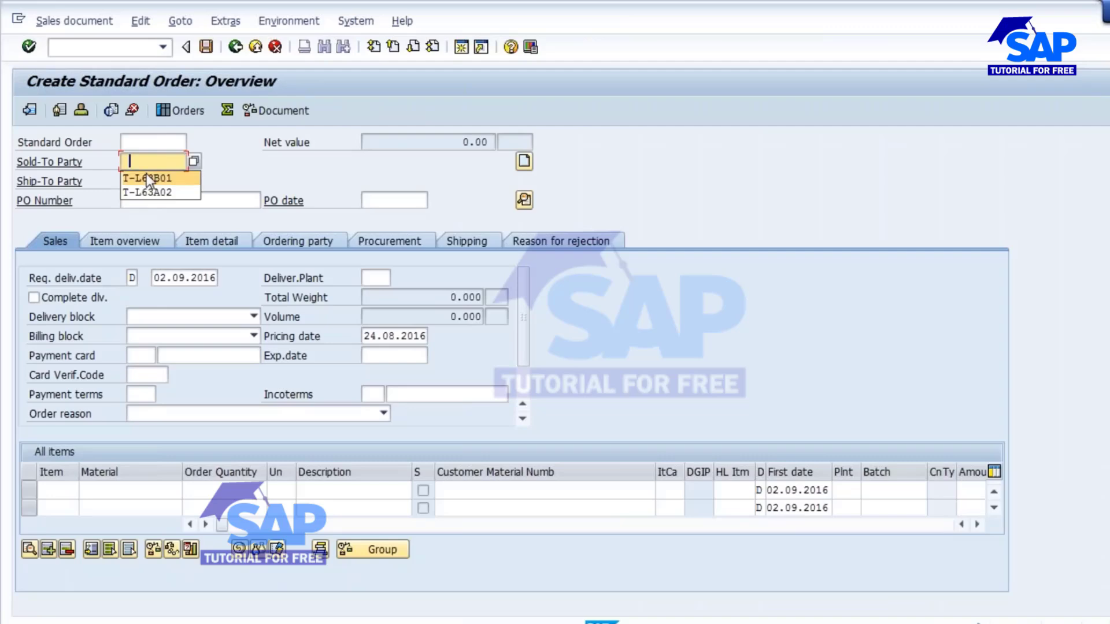
- Enter the same customer number as the new order's sold-to party and ship-to party
click(148, 177)
click(148, 180)
key(space)
click(148, 197)
- Enter material 10356 with an order quantity of 200 in the first item
click(124, 490)
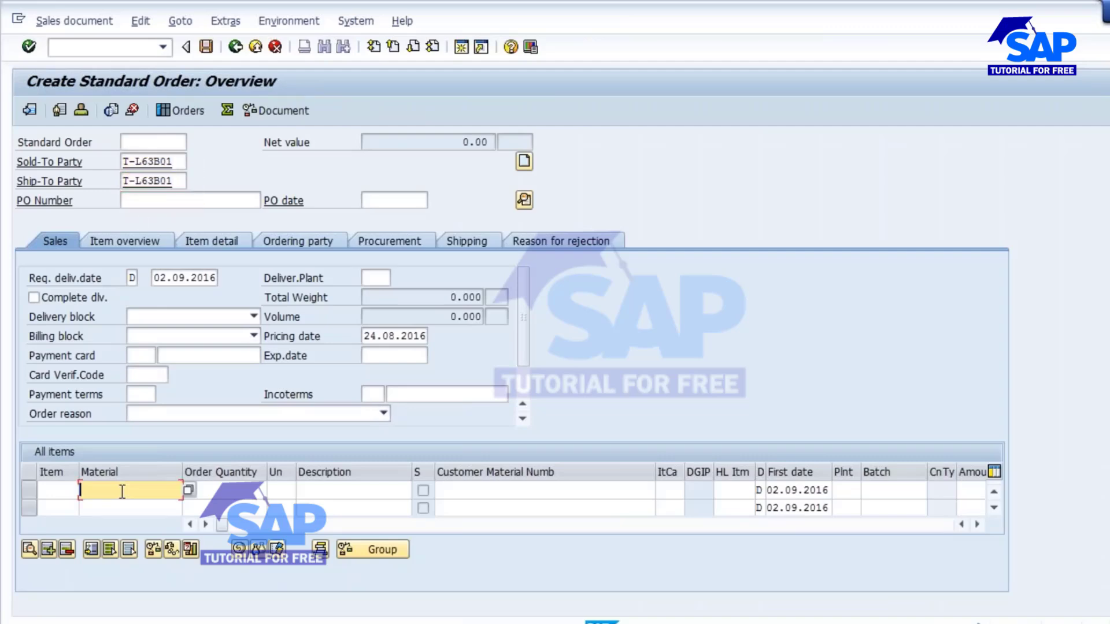
key(space)
click(104, 510)
click(233, 489)
key(space)
click(254, 509)
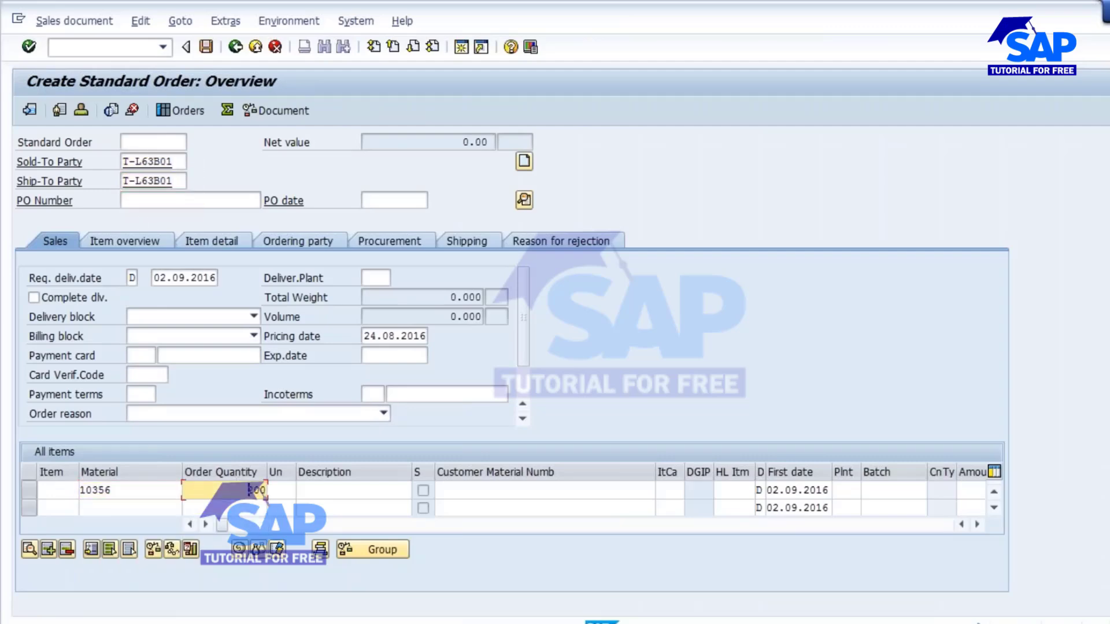
- Set the order's delivering plant to 1000 and confirm the order entries
click(375, 280)
text(1000)
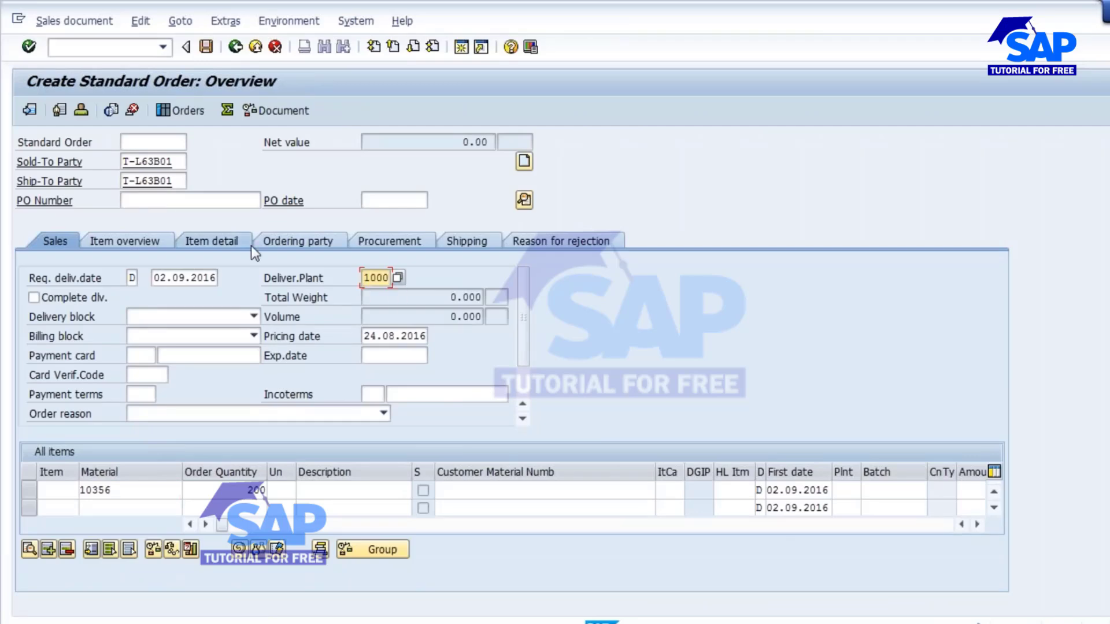
key(Return)
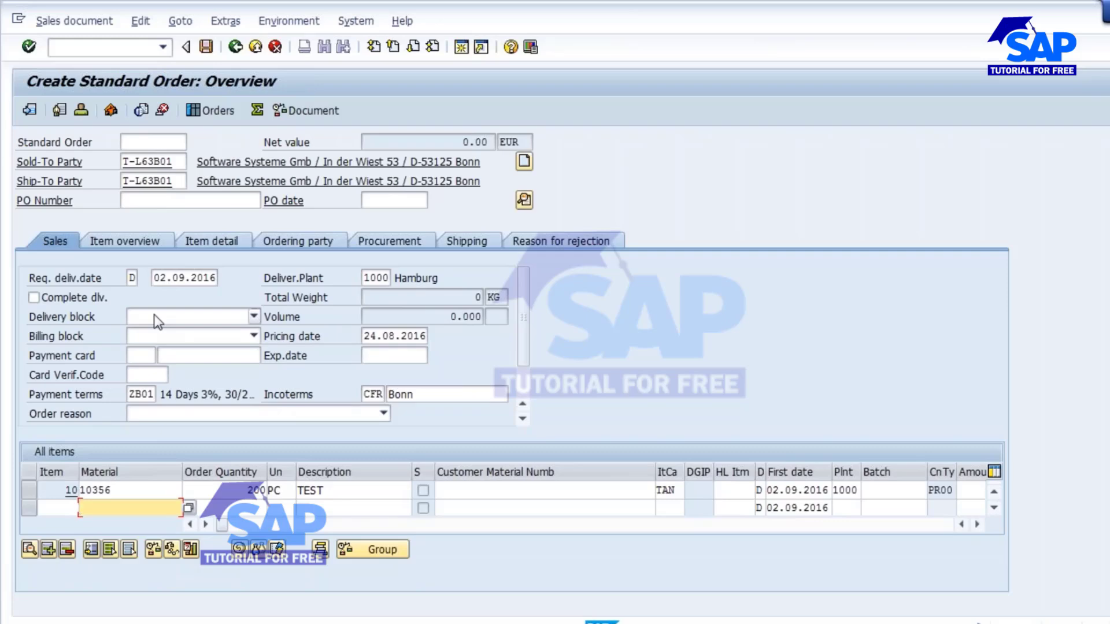
- Check the item's requirements type in the order's procurement data and compare it with strategy 40's customer requirements type in the Strategy table
click(395, 242)
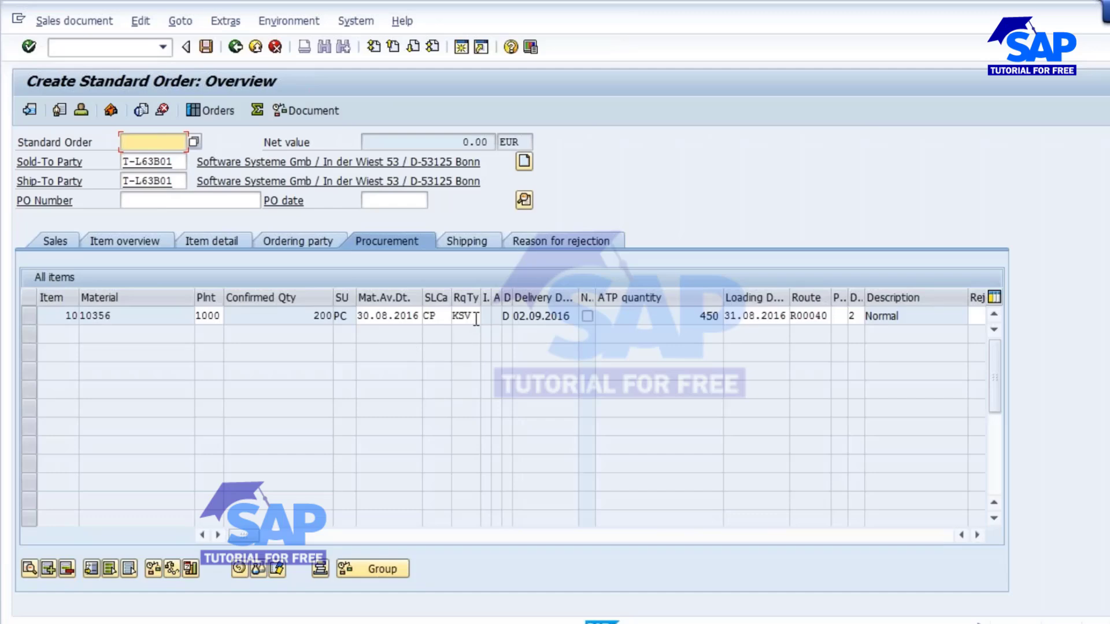
drag(476, 318, 431, 319)
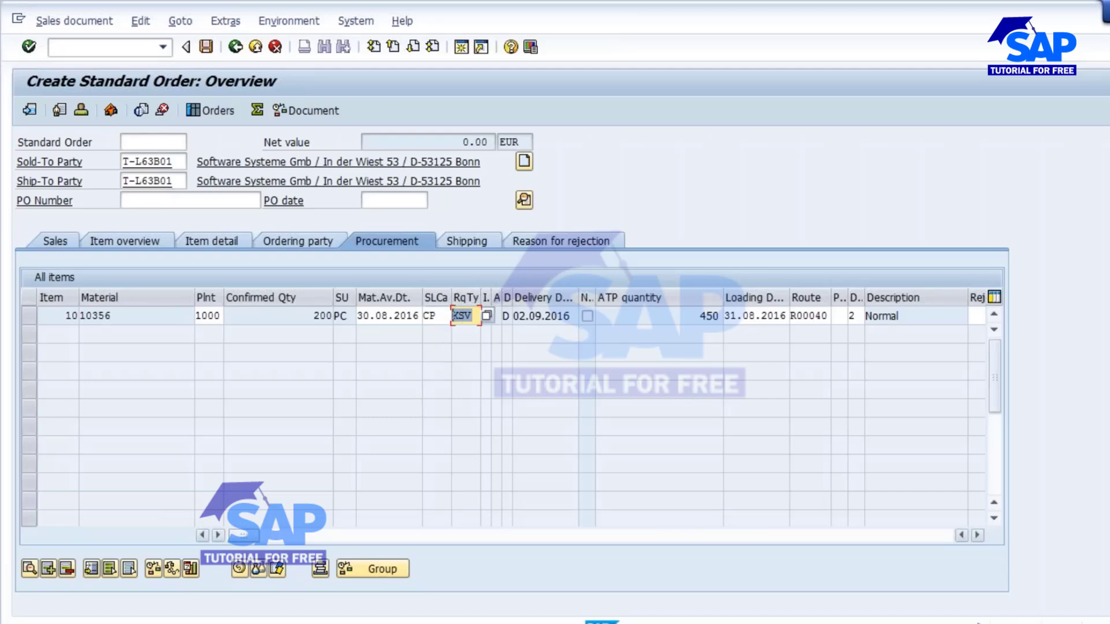
mouse_move(602, 622)
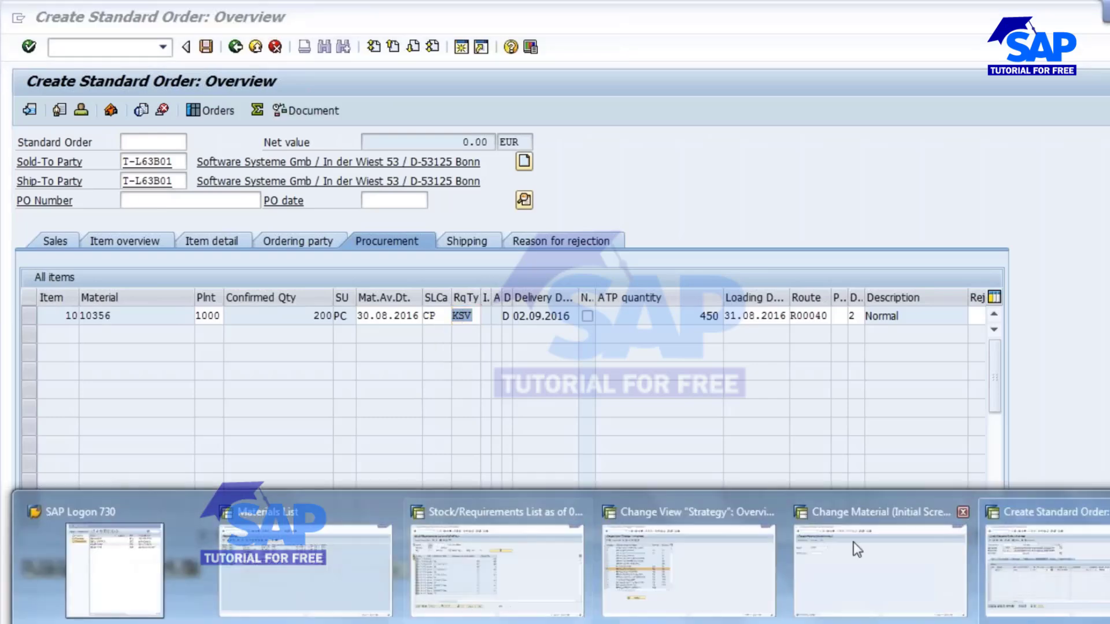
click(672, 550)
click(20, 311)
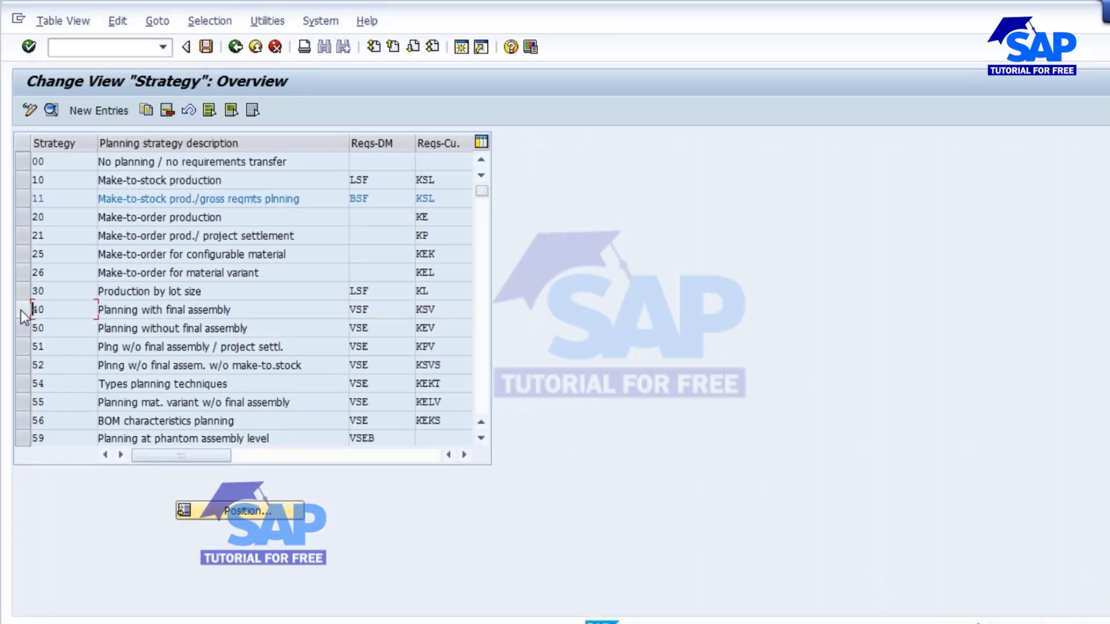
click(23, 310)
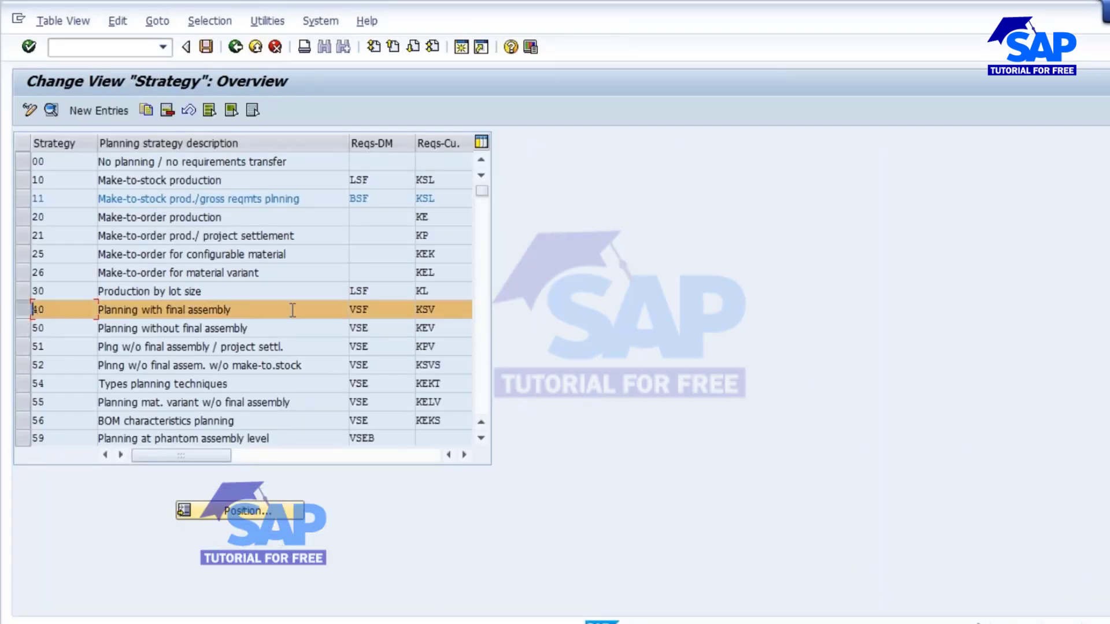
double_click(445, 312)
click(439, 181)
drag(439, 181, 408, 186)
double_click(452, 311)
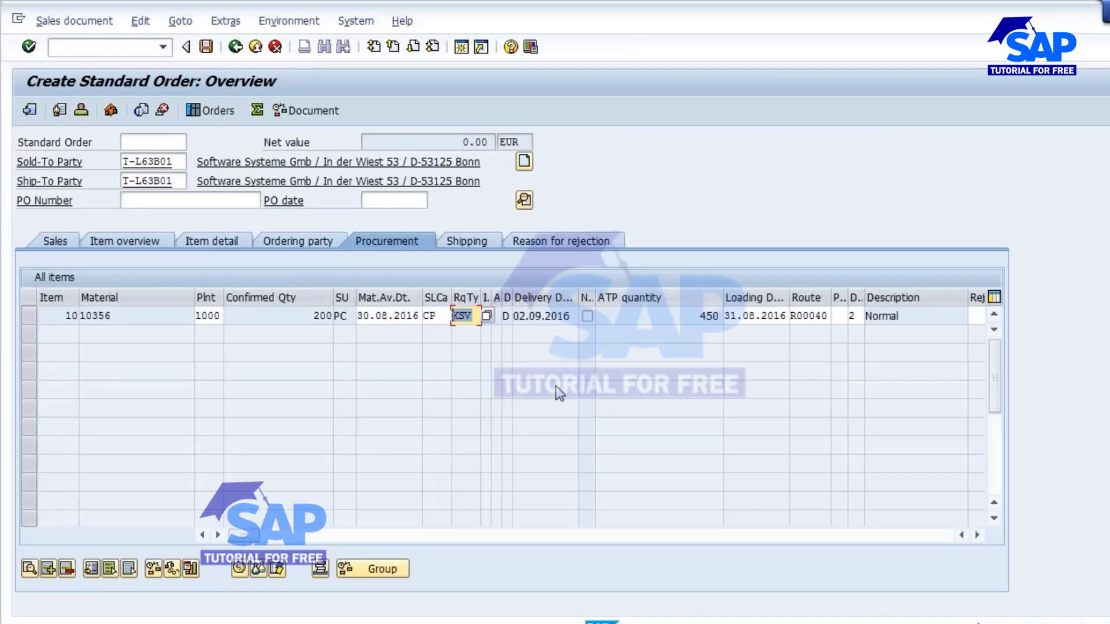
- Complete the order item's missing data from the incompletion log with a net weight and a gross weight of 1 KG
click(56, 241)
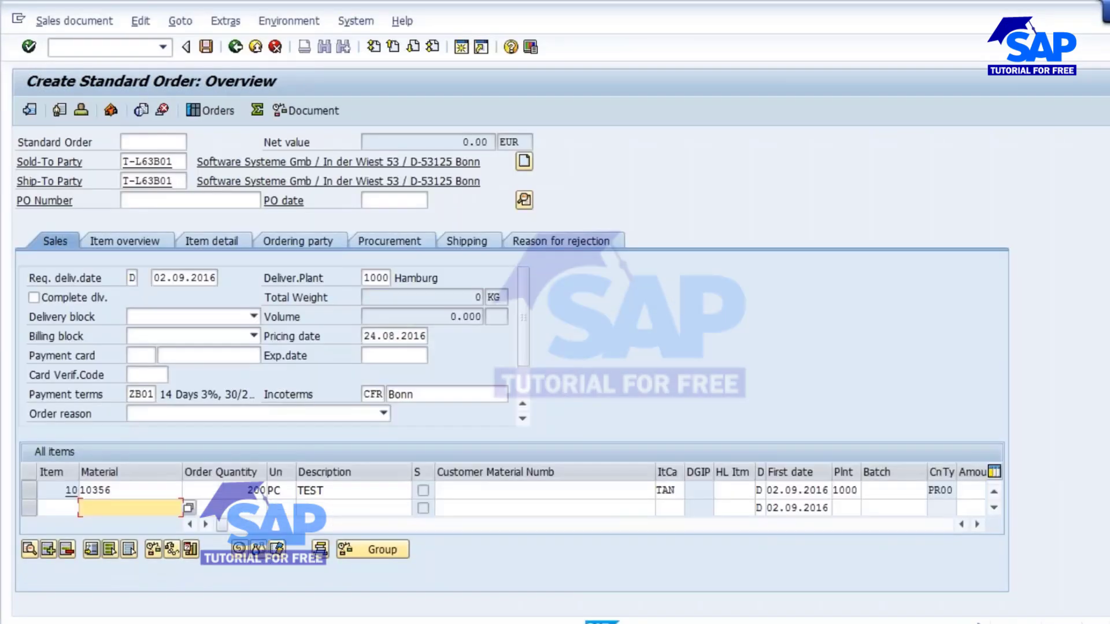
click(140, 21)
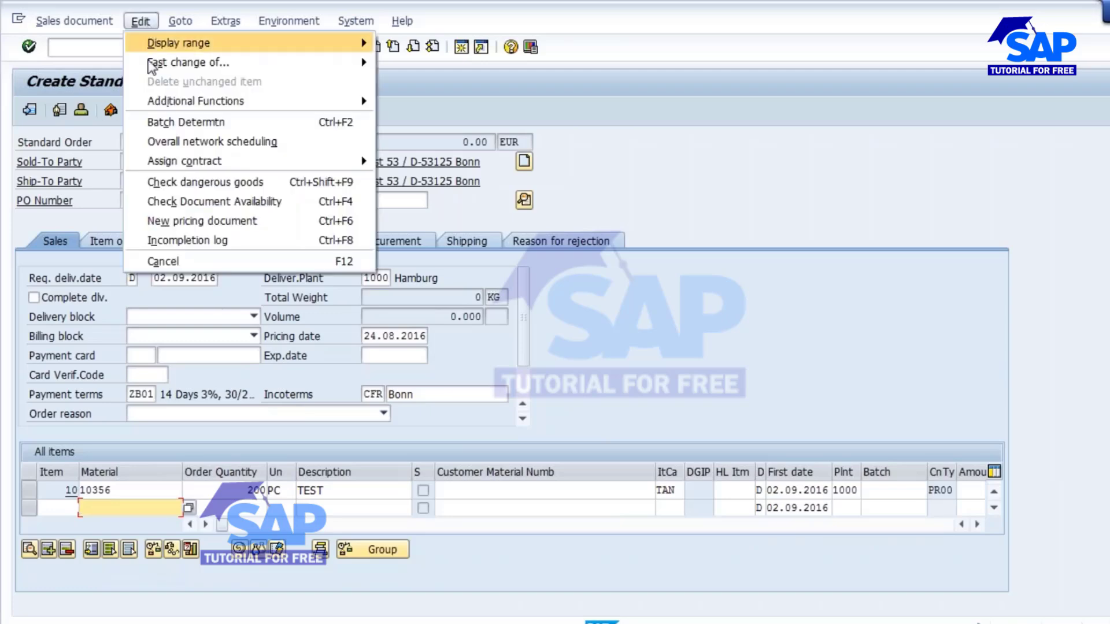
click(180, 241)
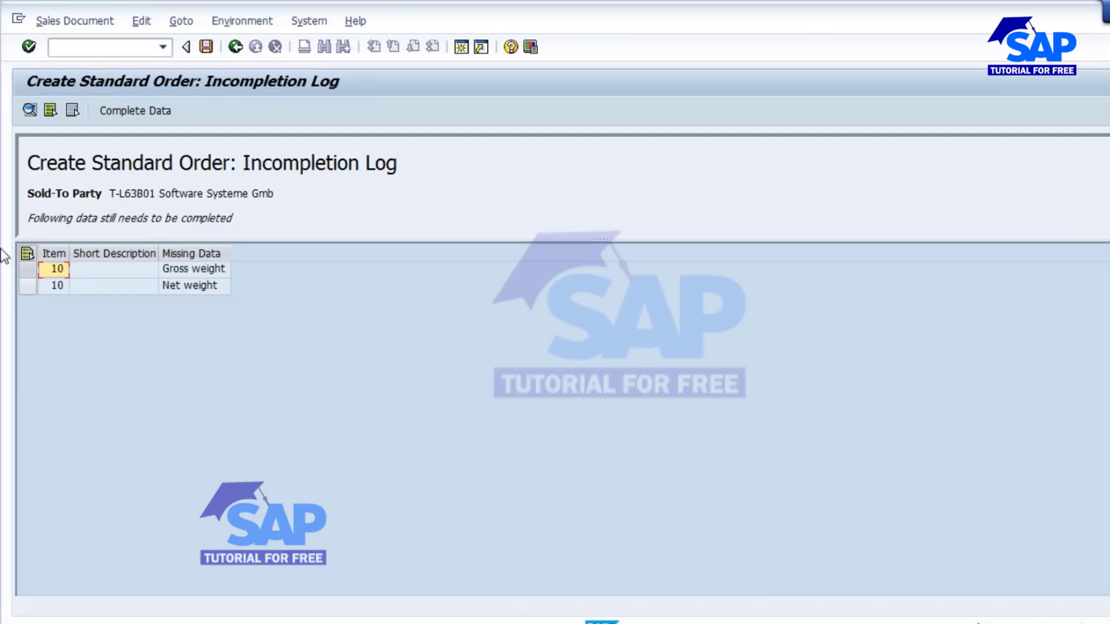
click(139, 110)
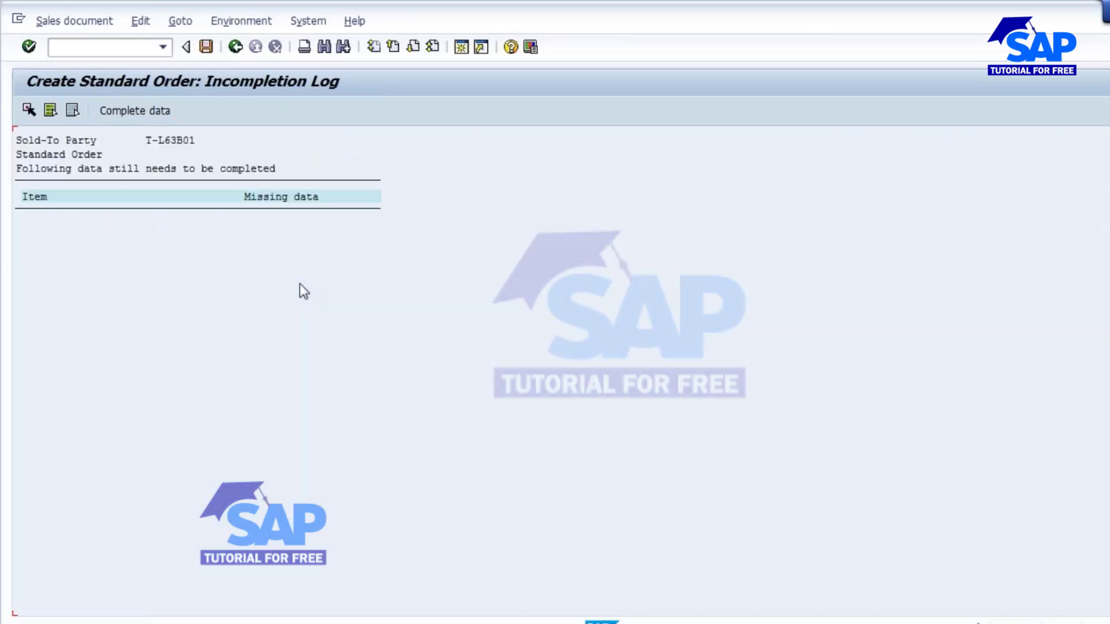
click(133, 111)
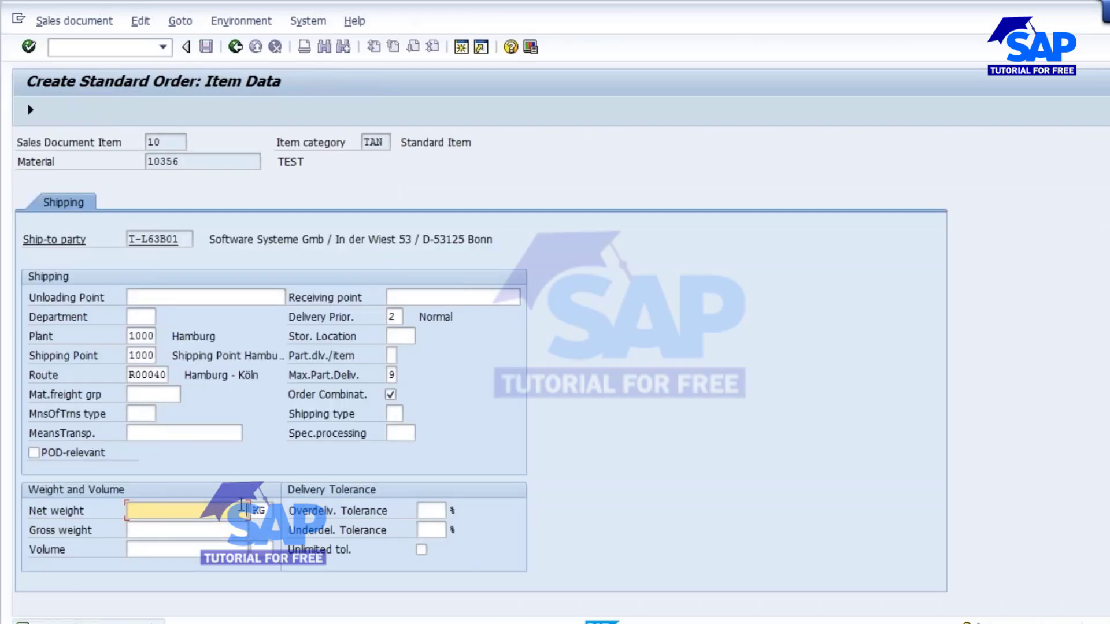
click(238, 531)
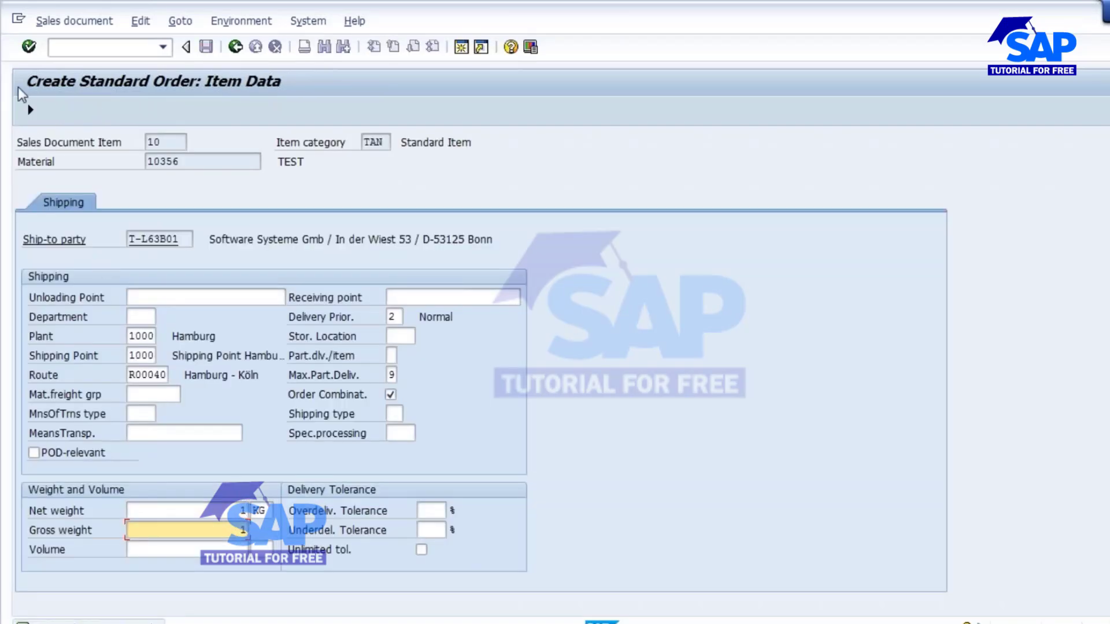
click(30, 111)
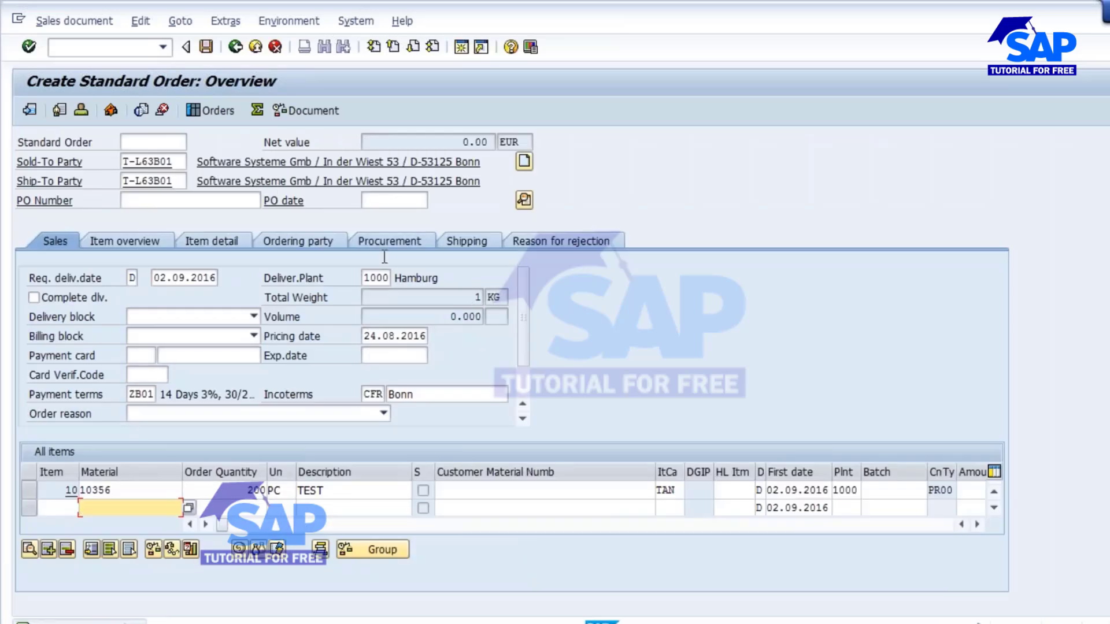
- Fill in the purchase order number in the sales order's header
click(195, 202)
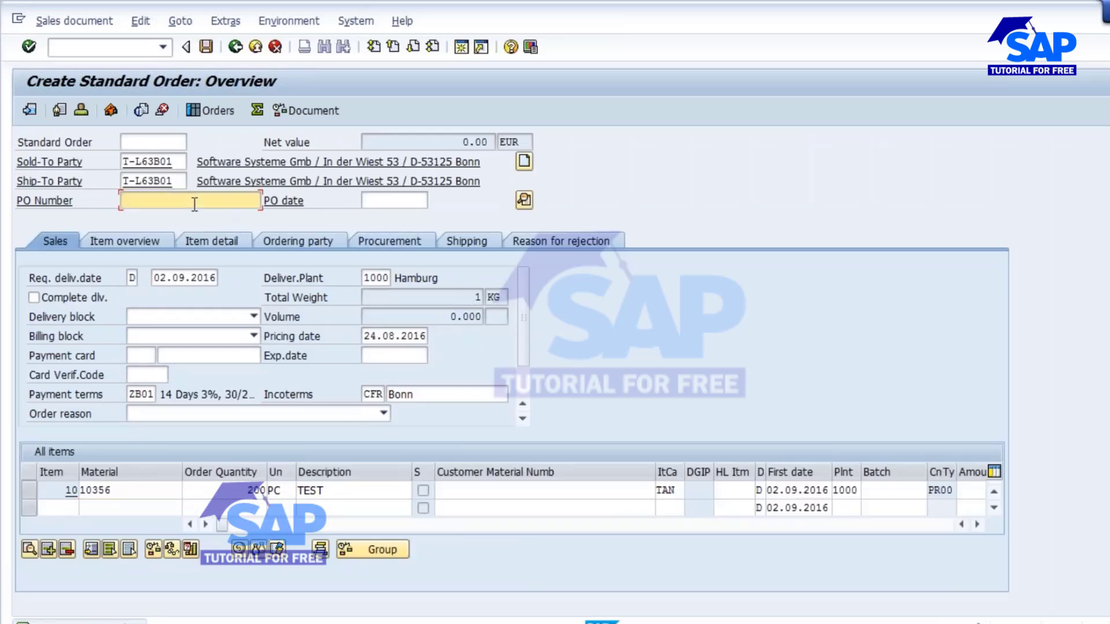
text(147)
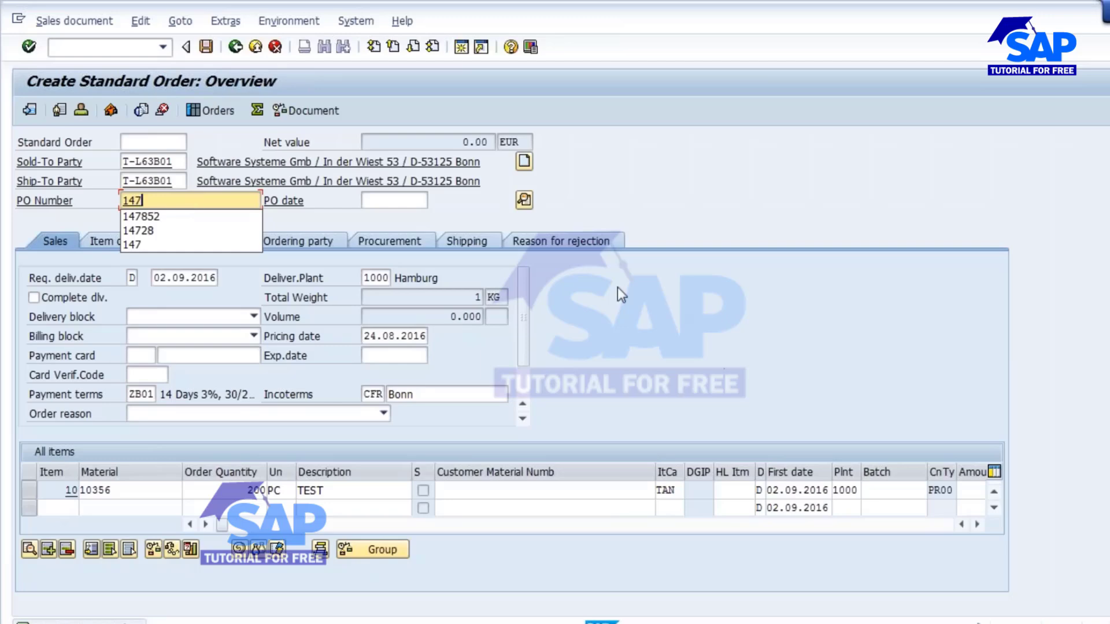
click(617, 287)
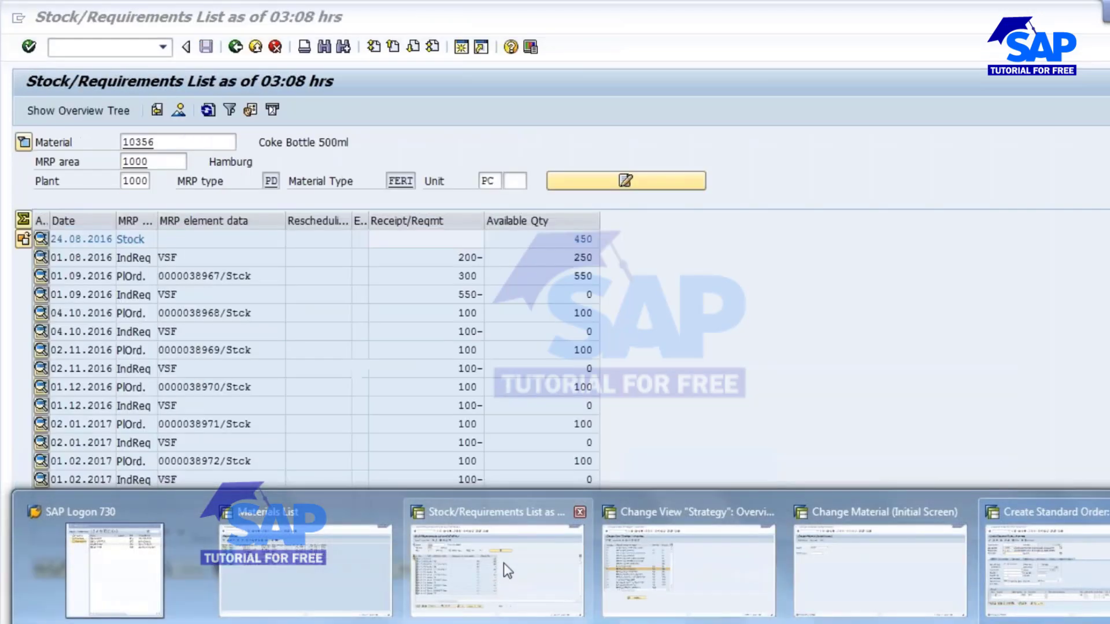
- Review the August and September independent requirements of material 10356 in the Stock/Requirements List and view its snip in Snipping Tool
click(504, 563)
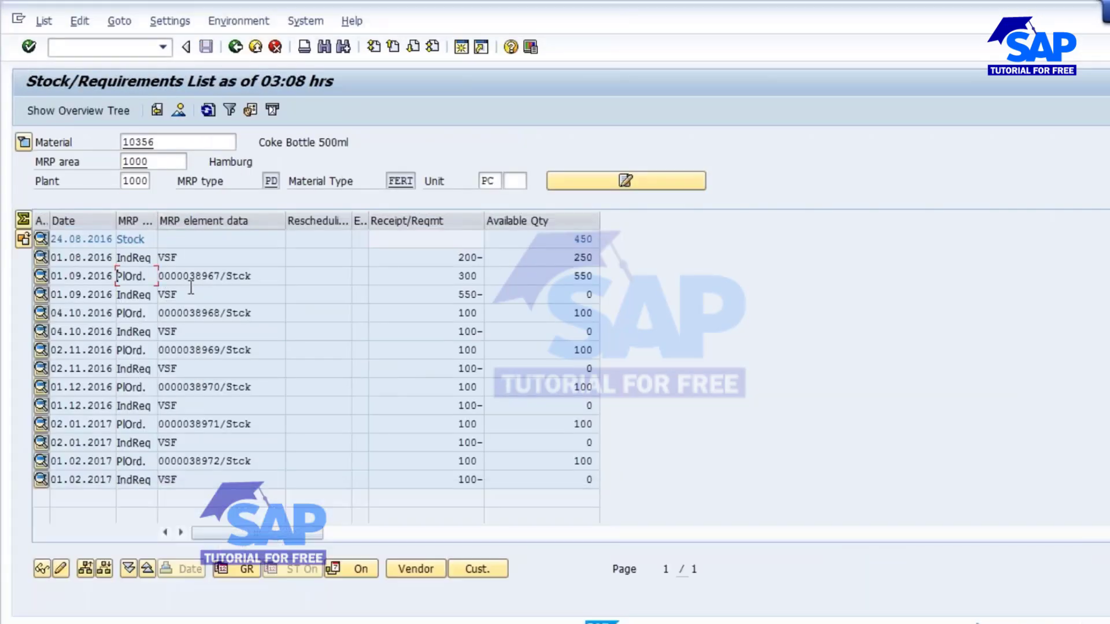
click(448, 256)
click(444, 296)
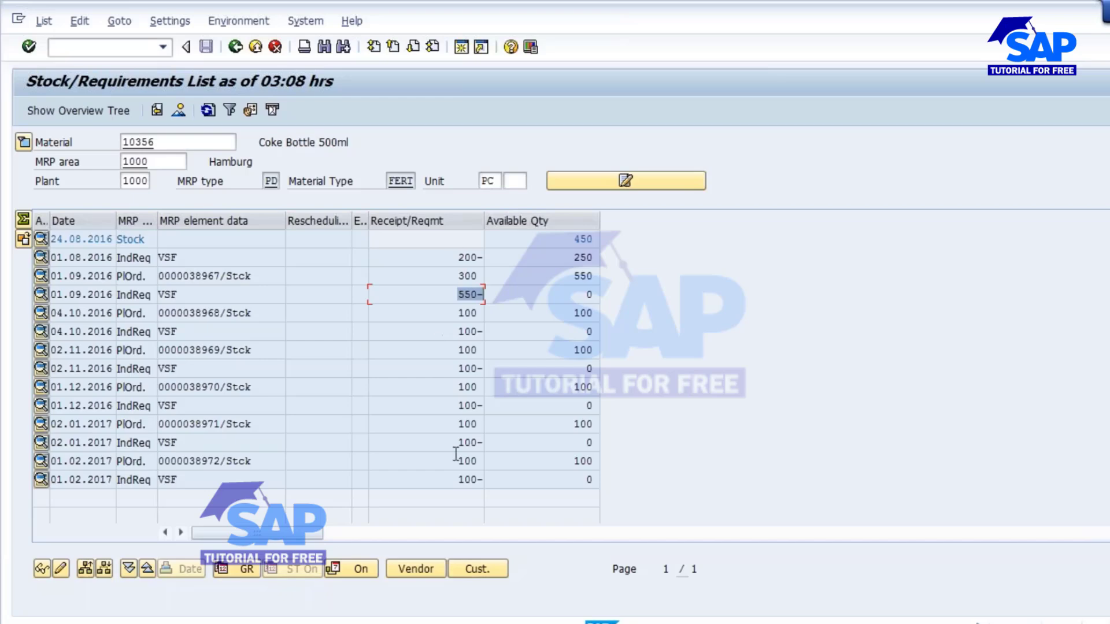
key(alt+Tab)
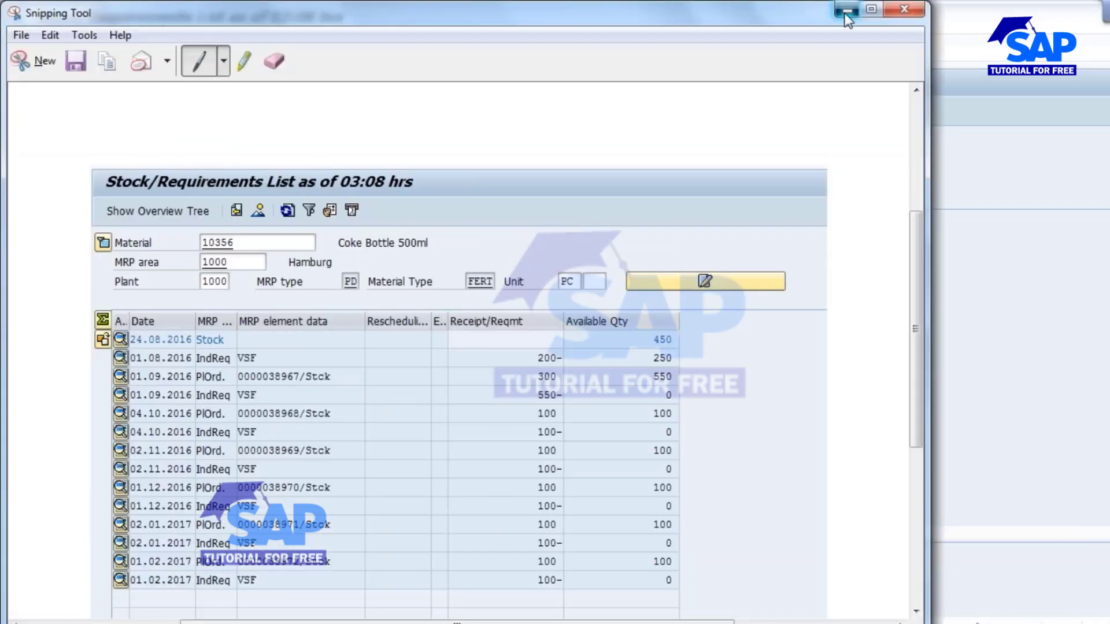
click(846, 10)
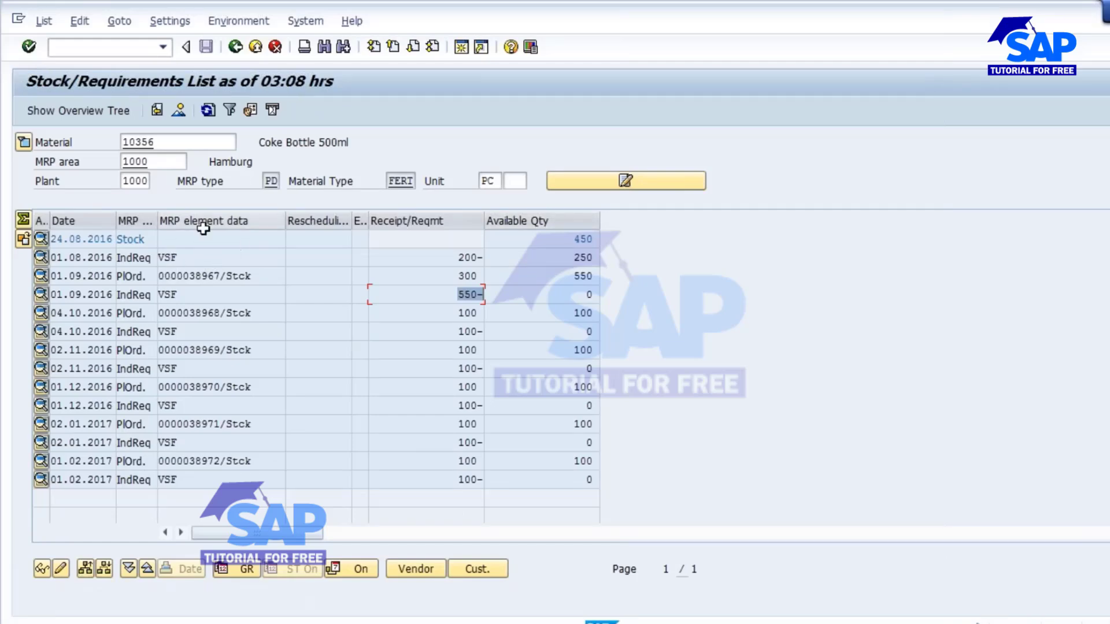
click(451, 257)
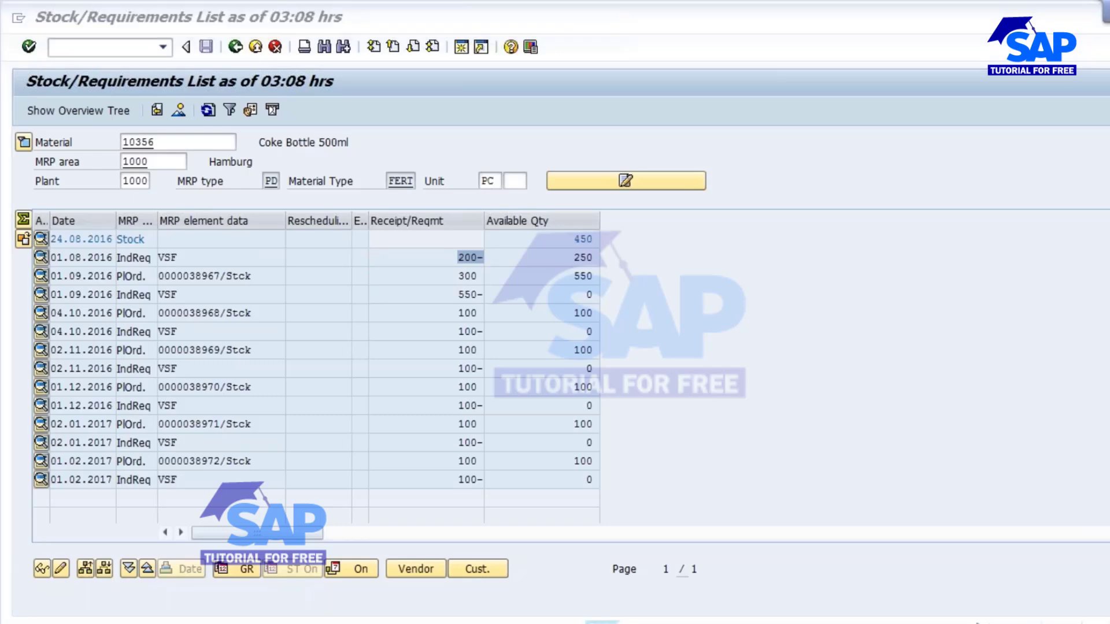
- Save the sales order and refresh the Stock/Requirements List of material 10356 to check the sales order line
click(1041, 557)
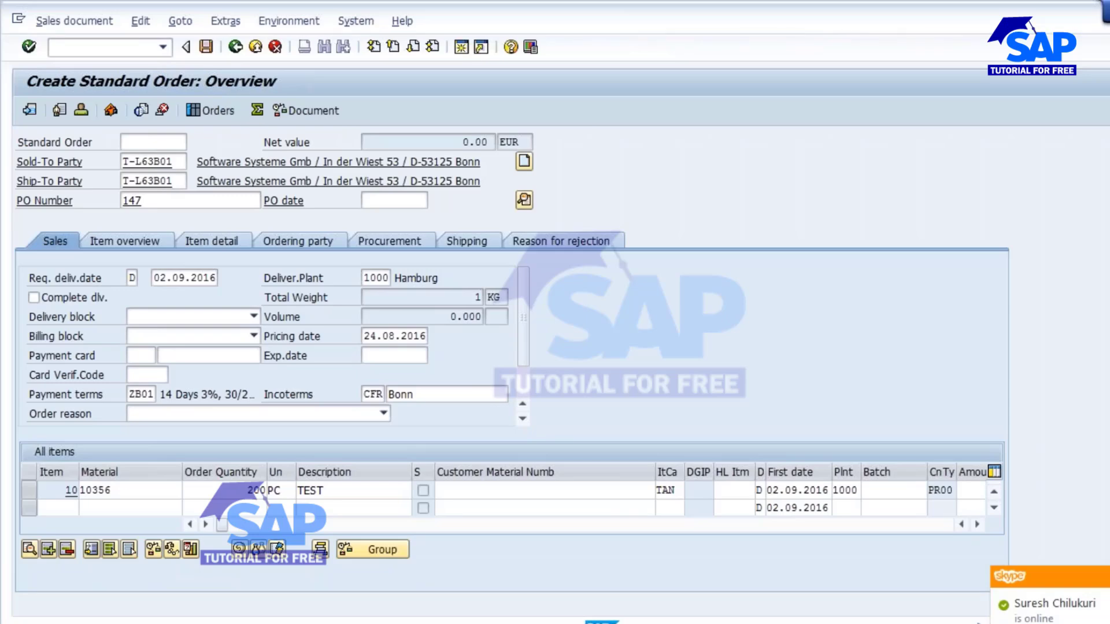
key(ctrl+s)
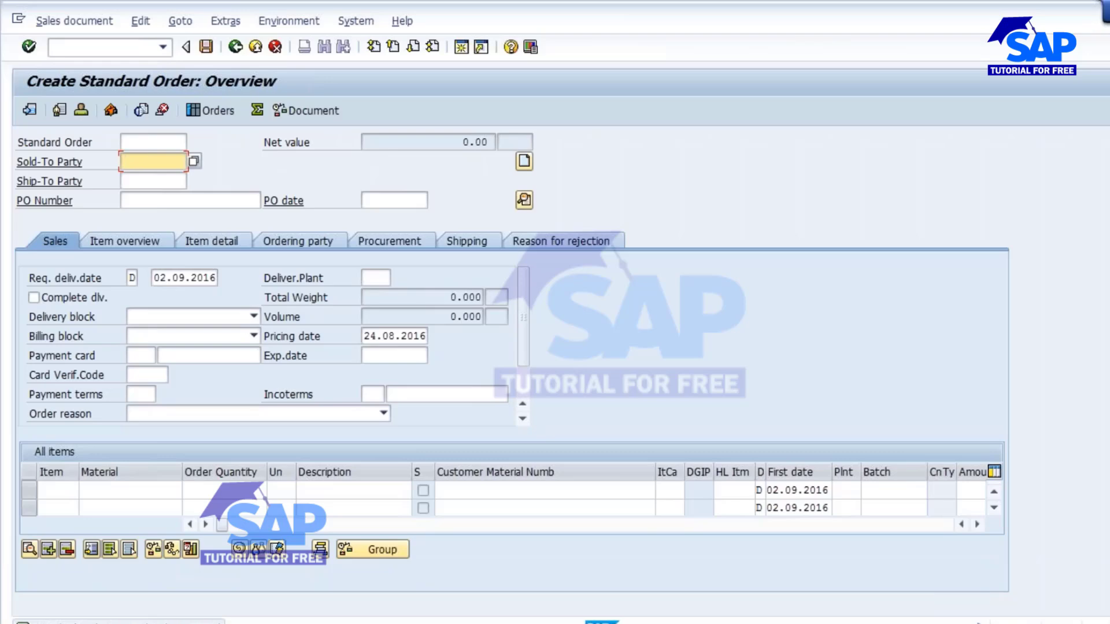
click(453, 557)
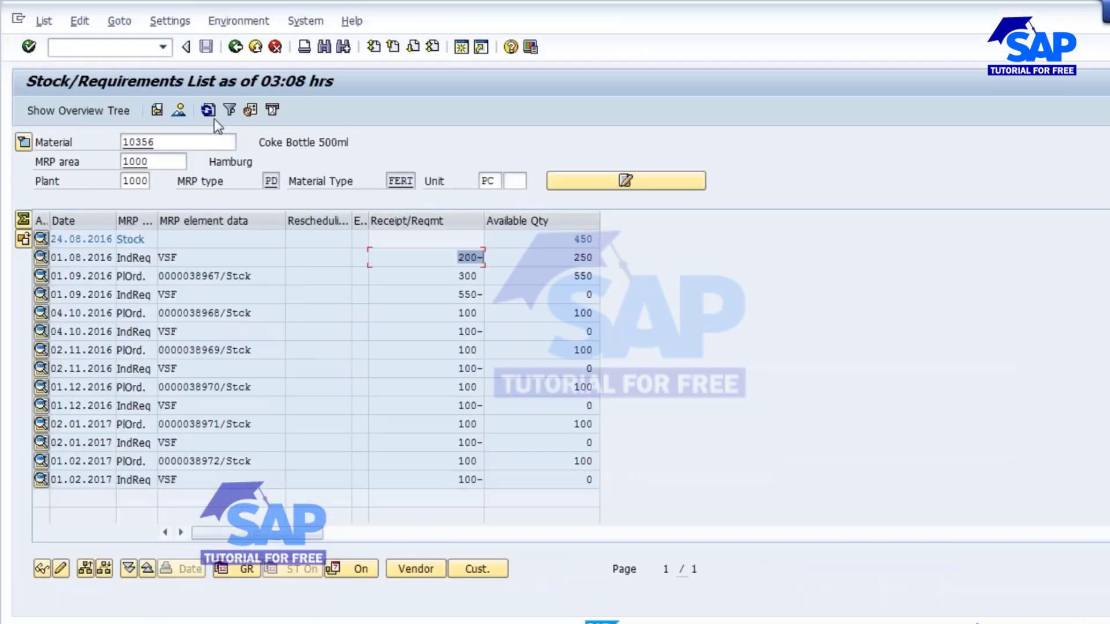
click(208, 110)
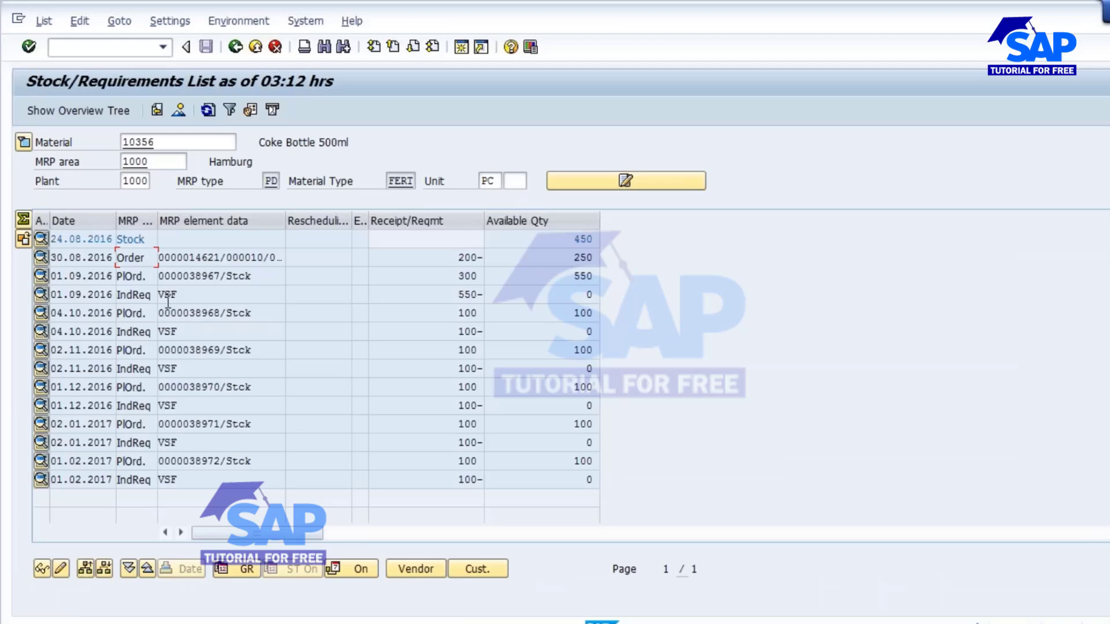
click(210, 256)
drag(189, 257, 227, 257)
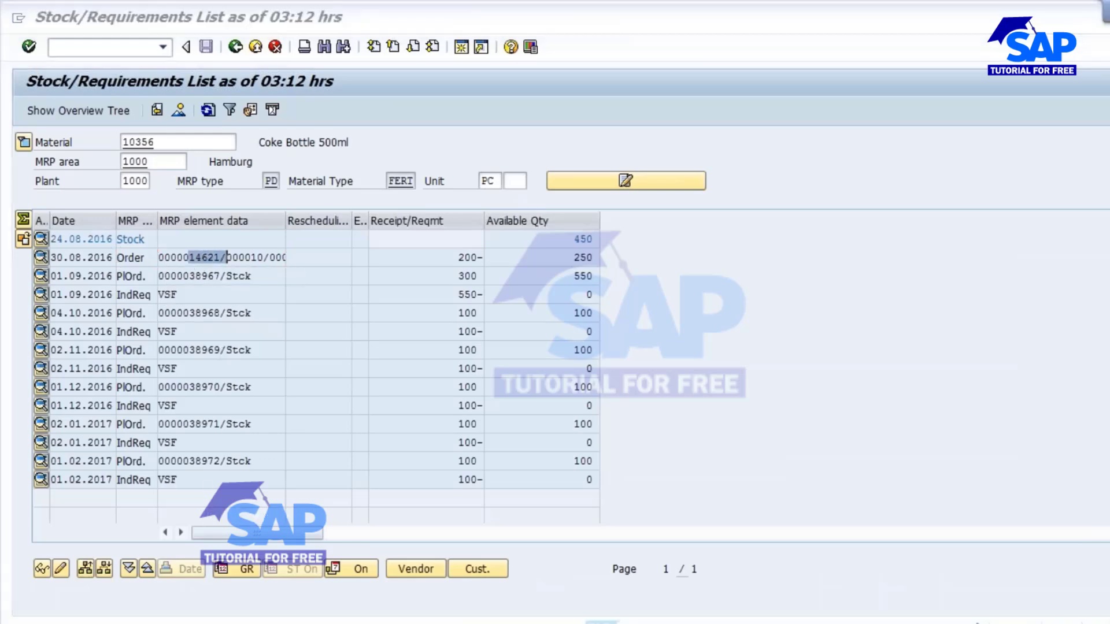
- Place the earlier snip beside the refreshed list and circle its independent requirement dated 01.08.2016 with the pen
key(alt+Tab)
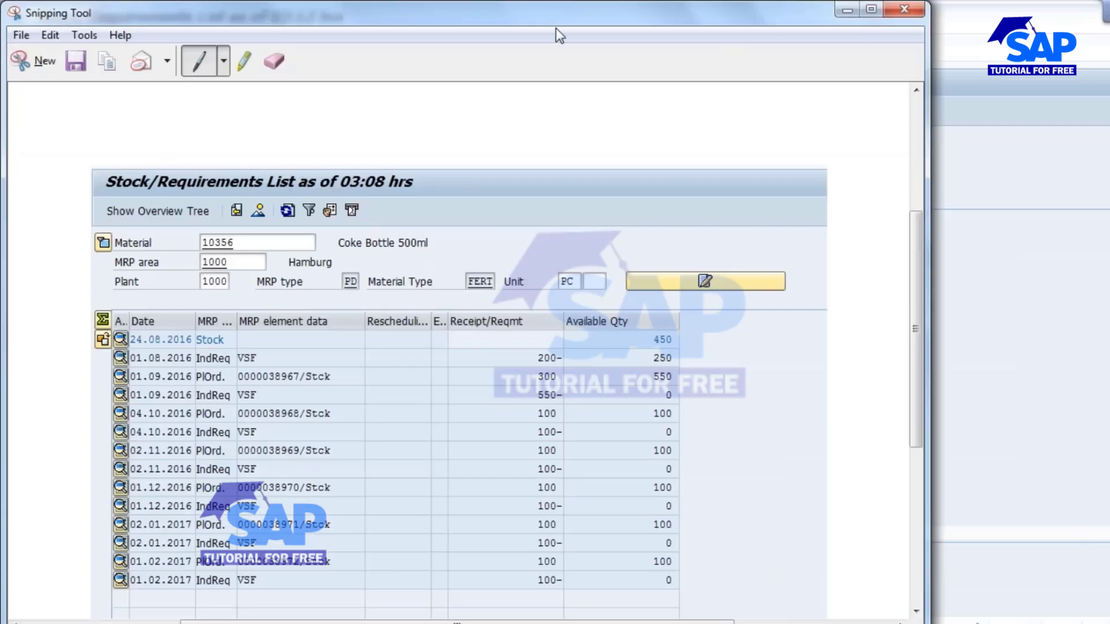
drag(549, 20, 880, 100)
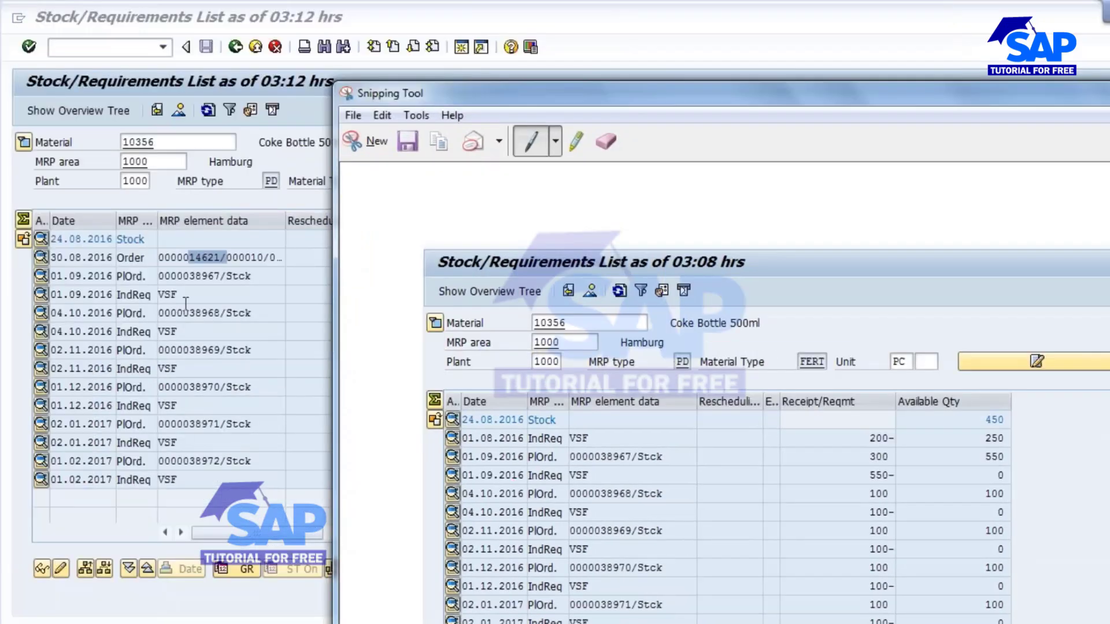
drag(382, 97, 565, 17)
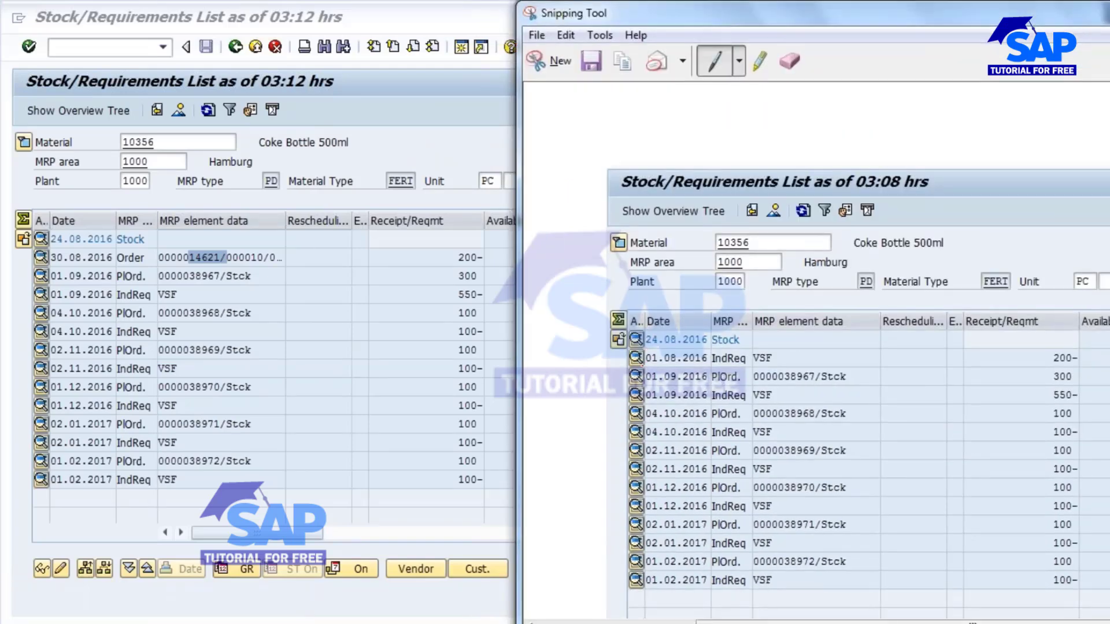
mouse_move(770, 347)
mouse_down()
mouse_move(652, 340)
mouse_move(790, 366)
mouse_up()
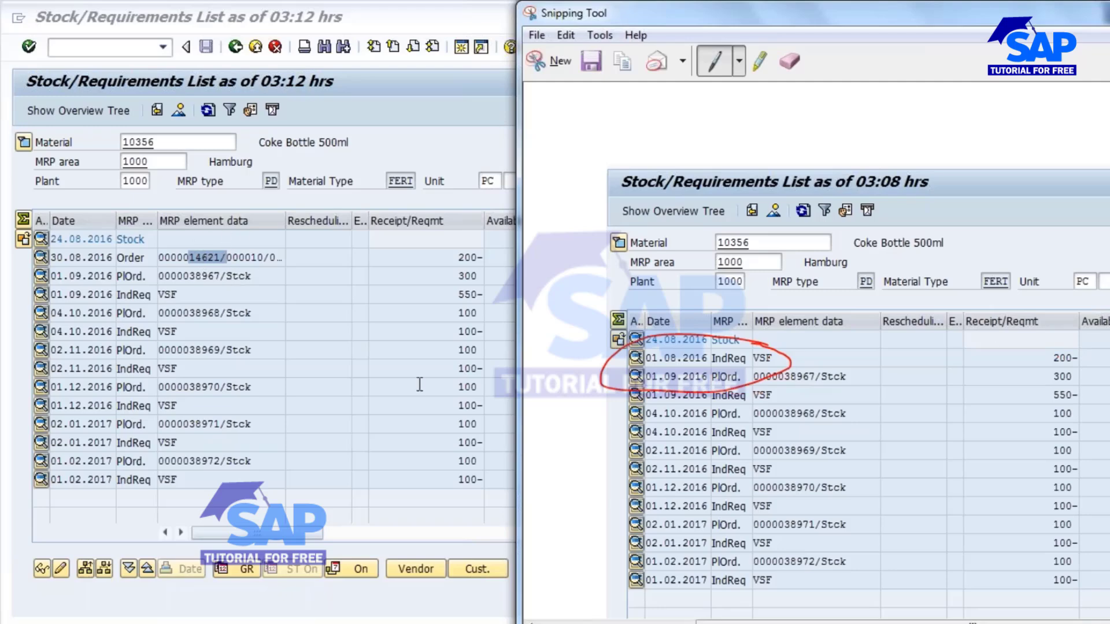
- Review the Planning with Final assembly (40) slide in PowerPoint and return to the Stock/Requirements List in SAP
key(alt+Tab)
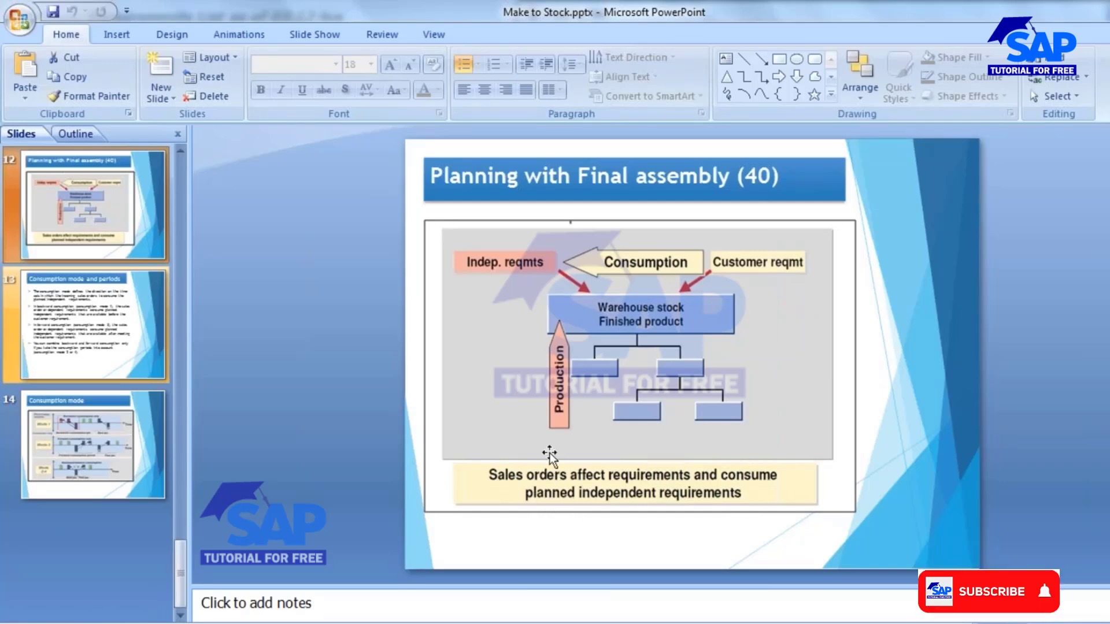
key(alt+Tab)
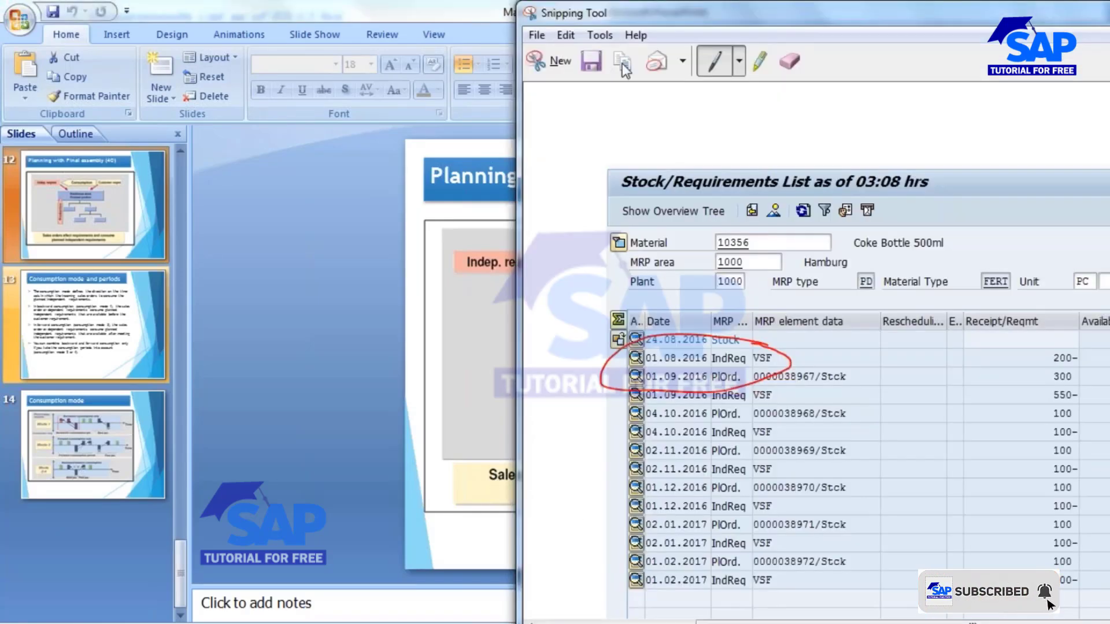
drag(632, 15, 380, 36)
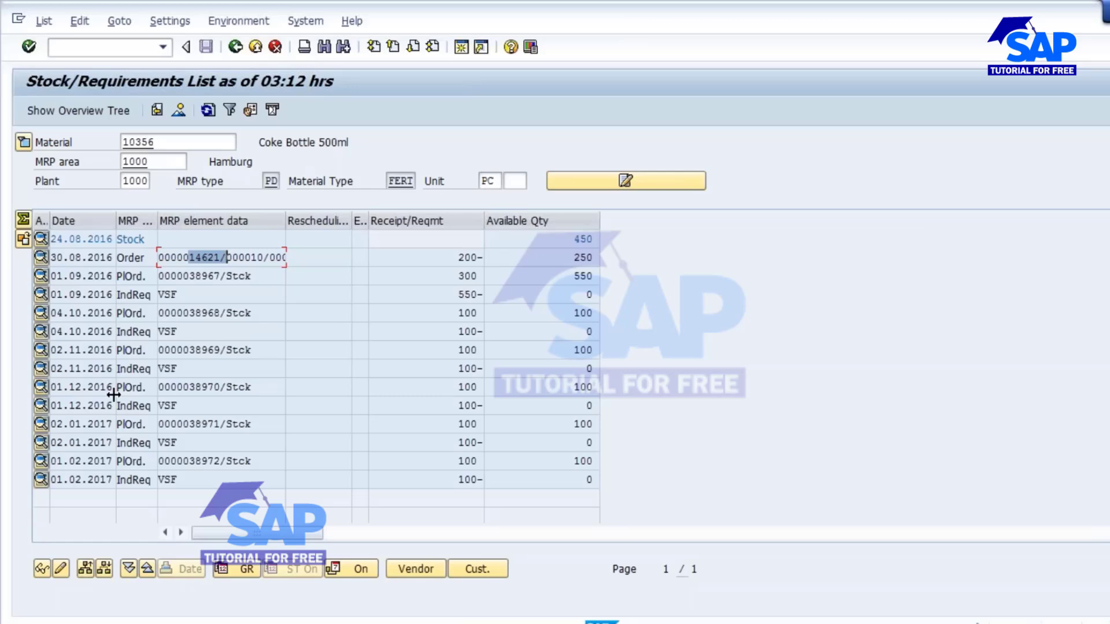
- Examine the VSF independent requirements dated 01.09.2016, 04.10.2016 and 02.11.2016 in the refreshed list
double_click(173, 295)
click(173, 332)
click(173, 369)
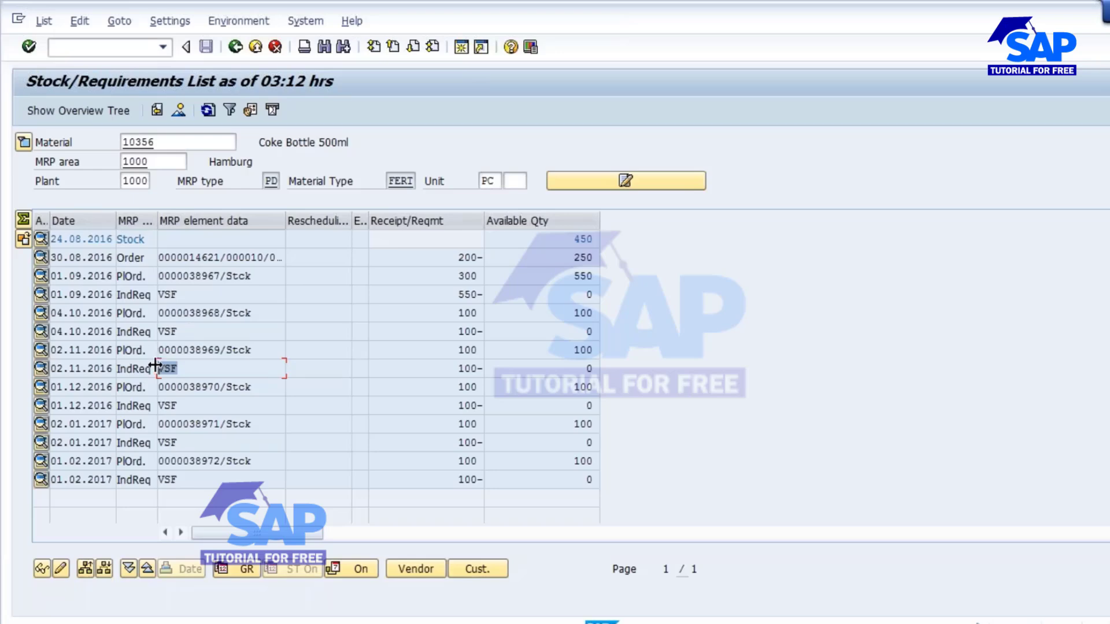
click(183, 294)
click(176, 334)
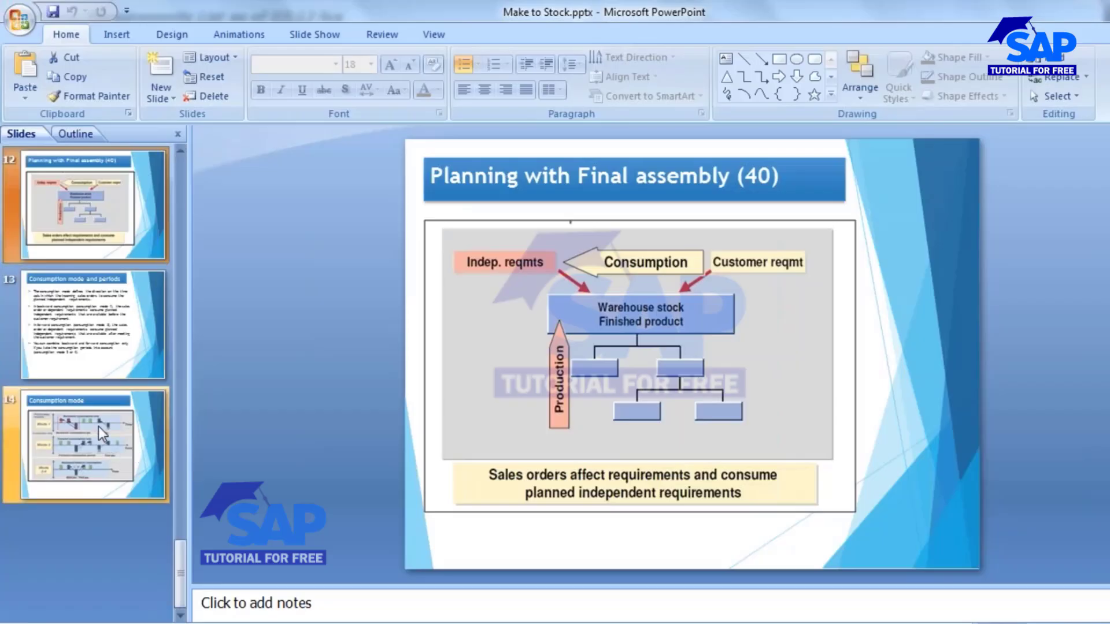
- Read the Consumption mode and periods slide in PowerPoint and present the Consumption mode slide as a full-screen slide show
click(73, 419)
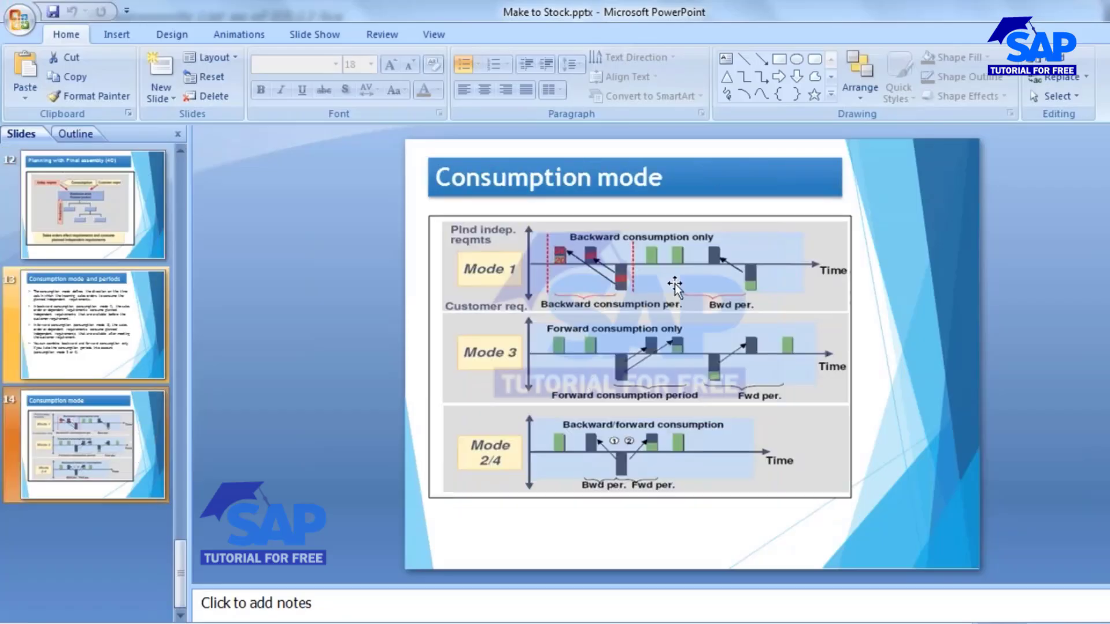
click(68, 321)
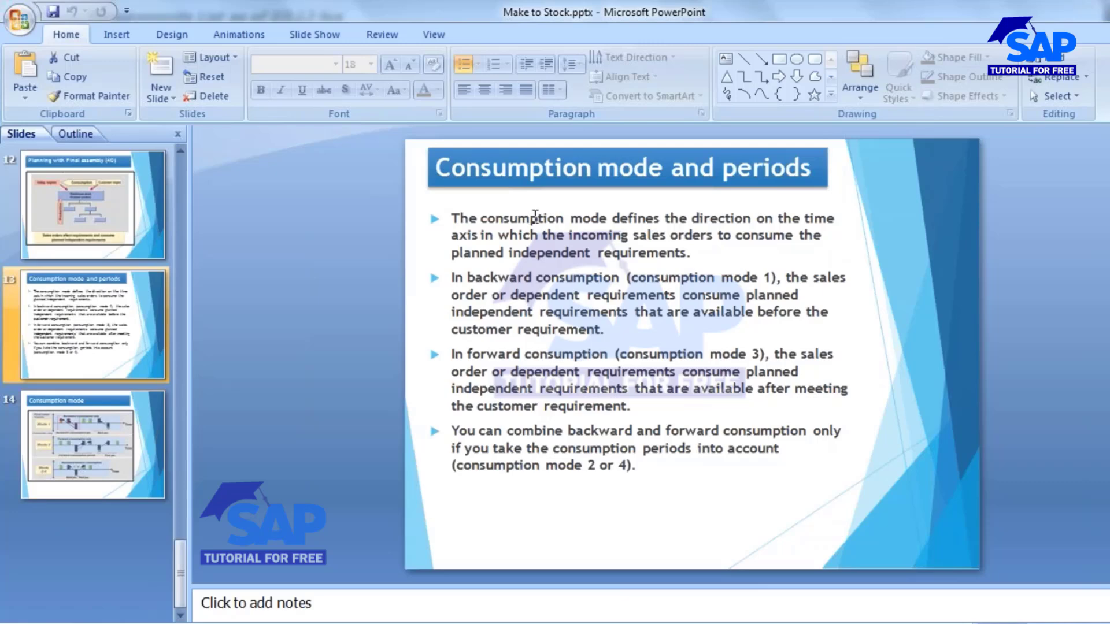
drag(452, 221, 809, 220)
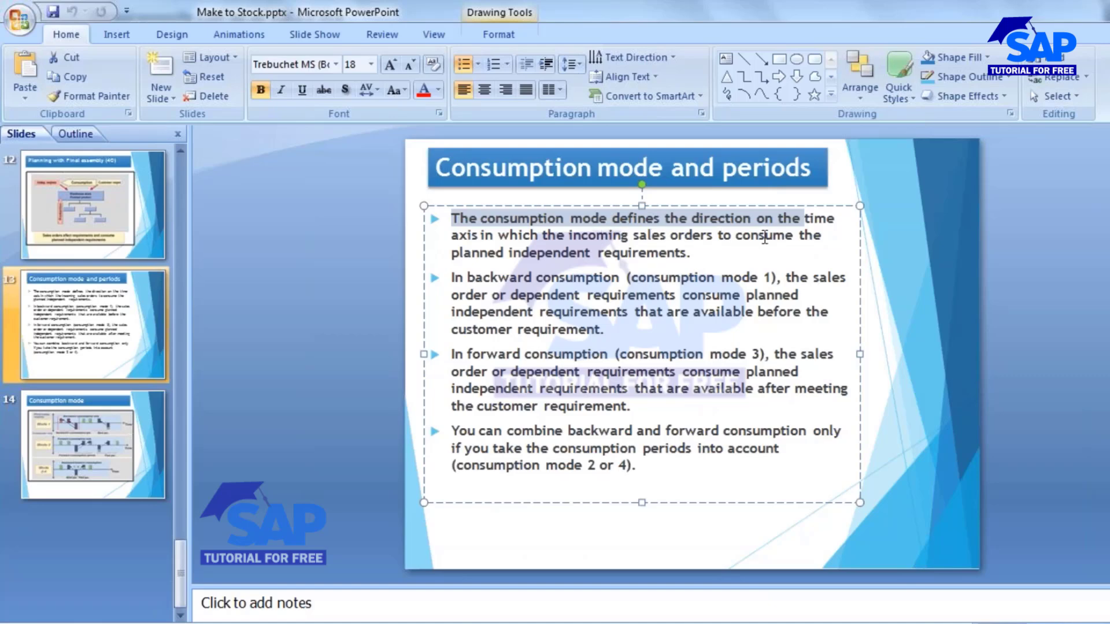
drag(452, 253, 687, 253)
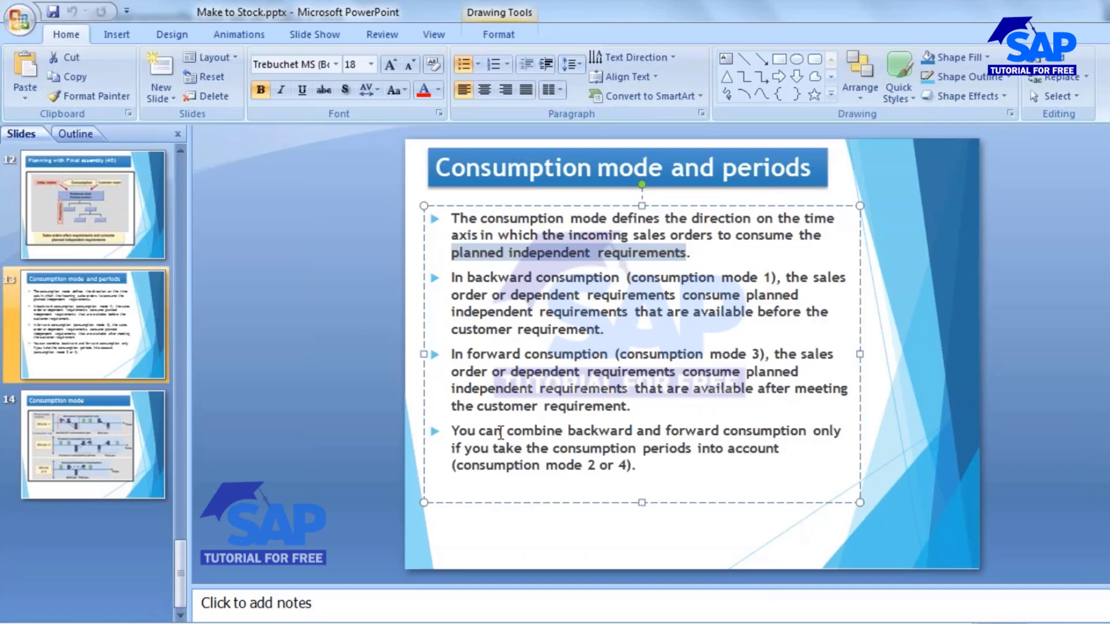
click(87, 446)
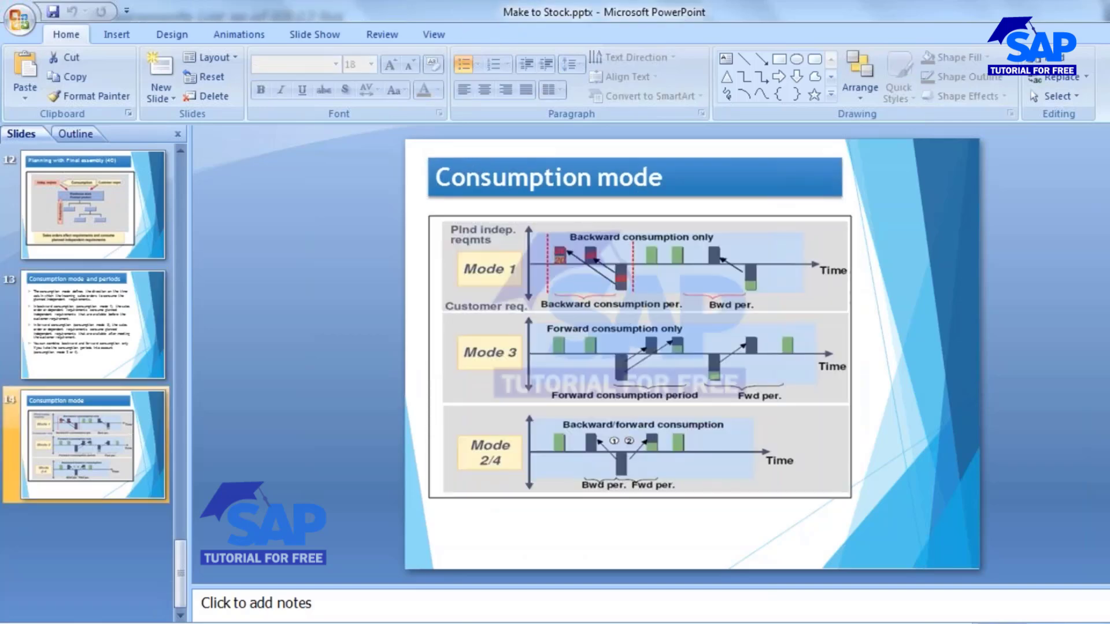
key(shift+F5)
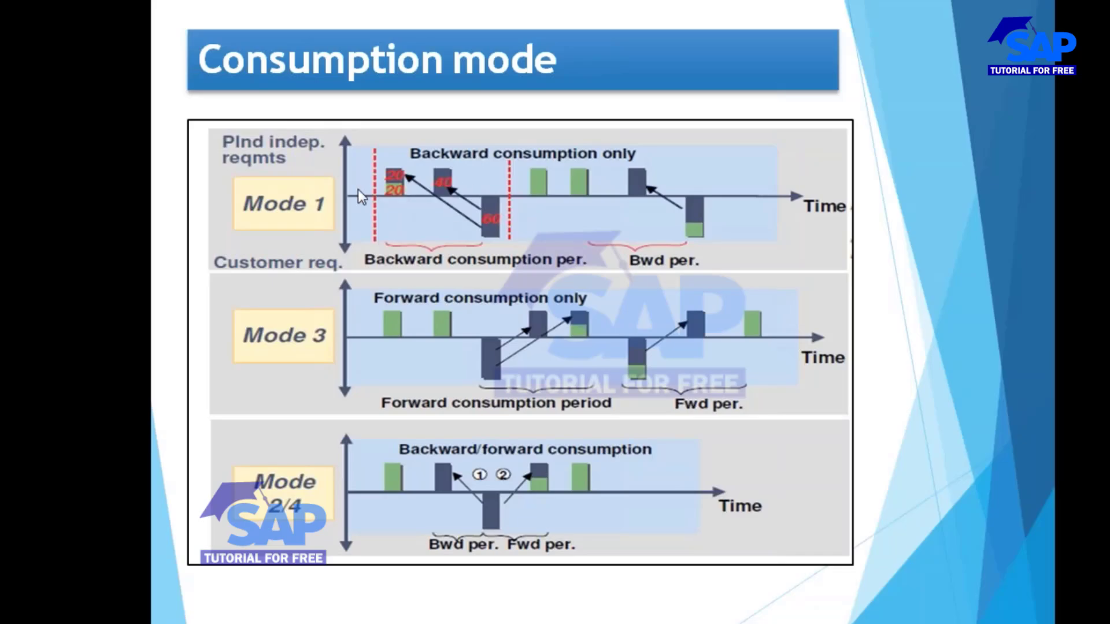
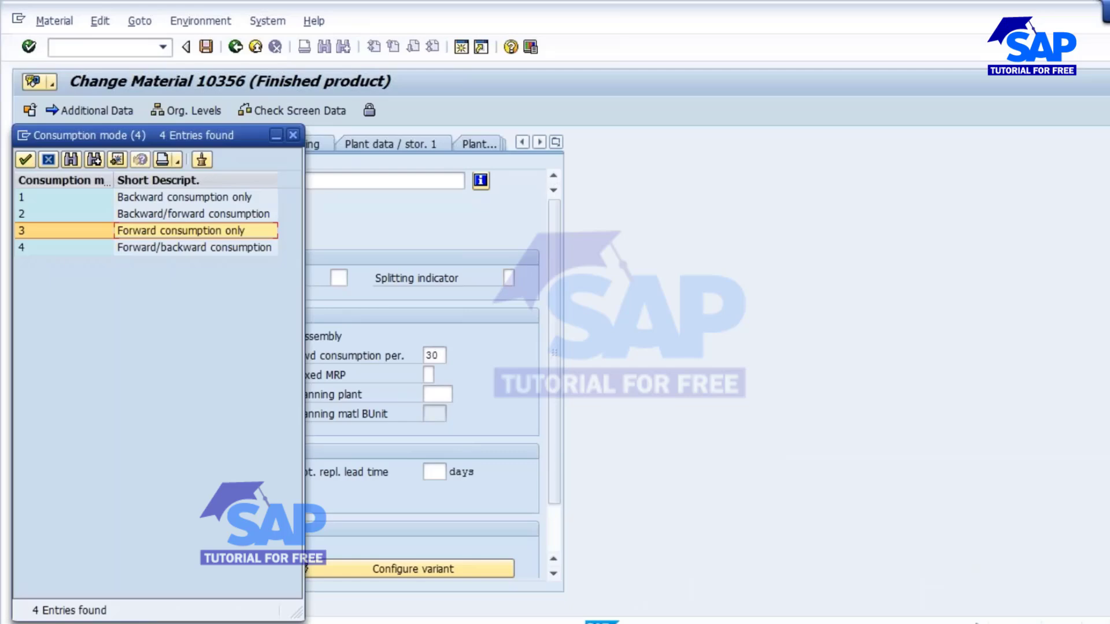
- Switch to the Stock/Requirements List for material 10356, examine the planned order dated 01.09.2016, and widen the column before MRP element data
click(464, 623)
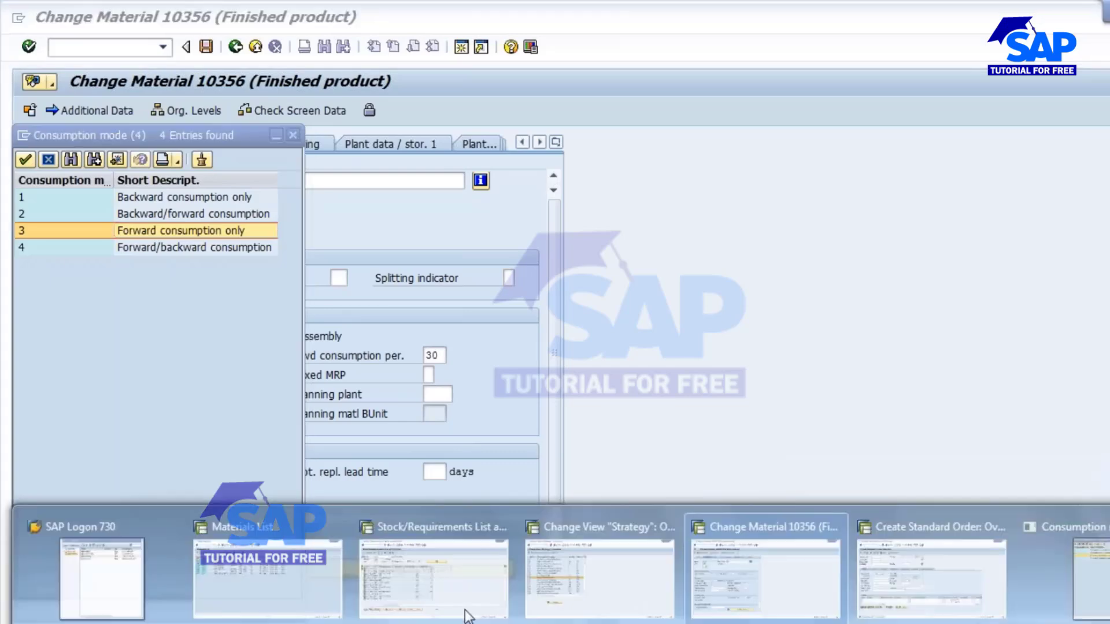
click(436, 577)
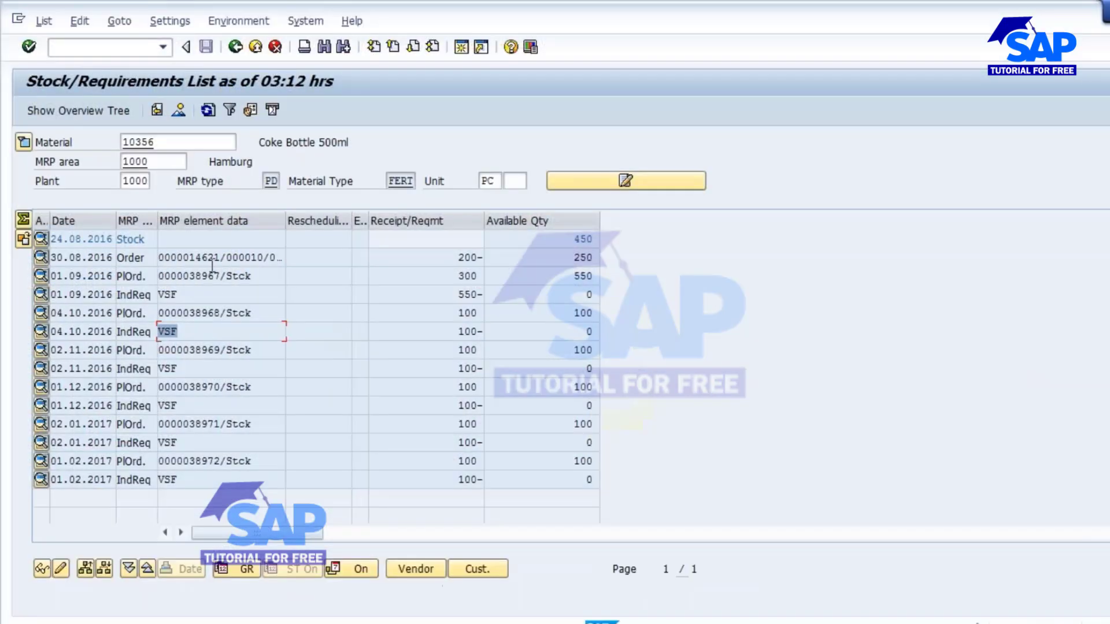
click(202, 319)
drag(180, 296, 157, 330)
double_click(99, 275)
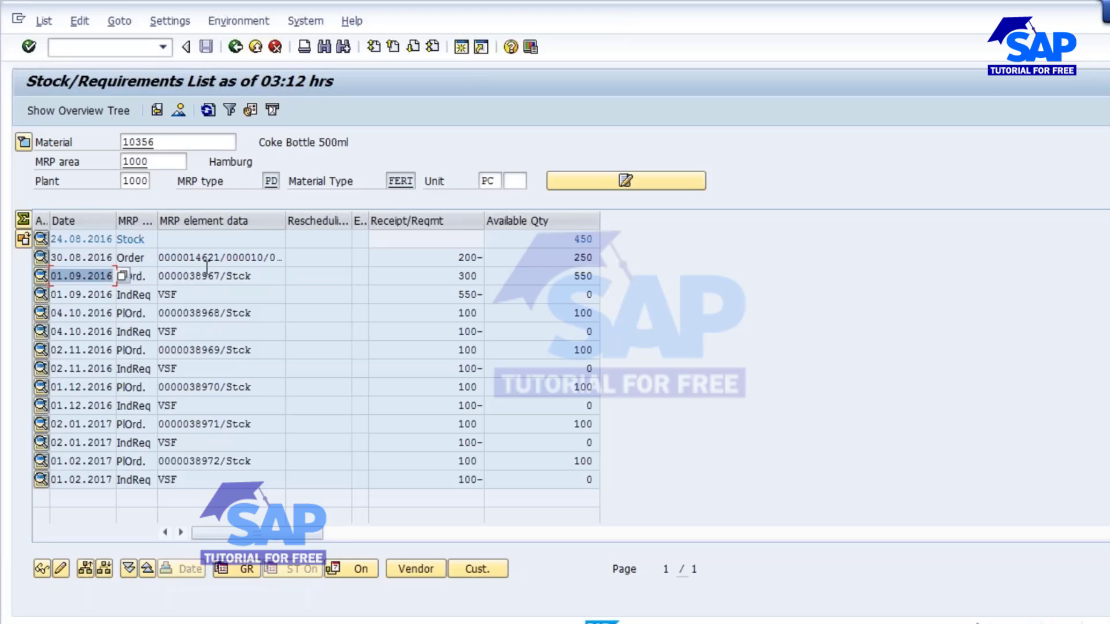
drag(158, 221, 181, 254)
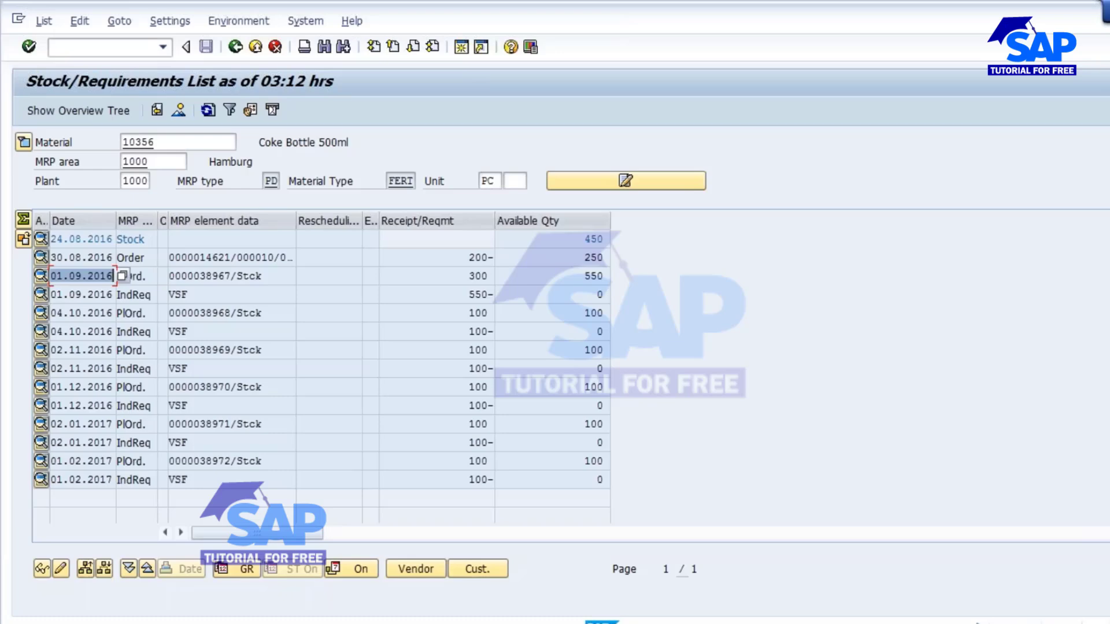
- Examine the quantity of the sales order dated 30.08.2016 against the available stock, and widen the Receipt/Reqmt column
click(473, 257)
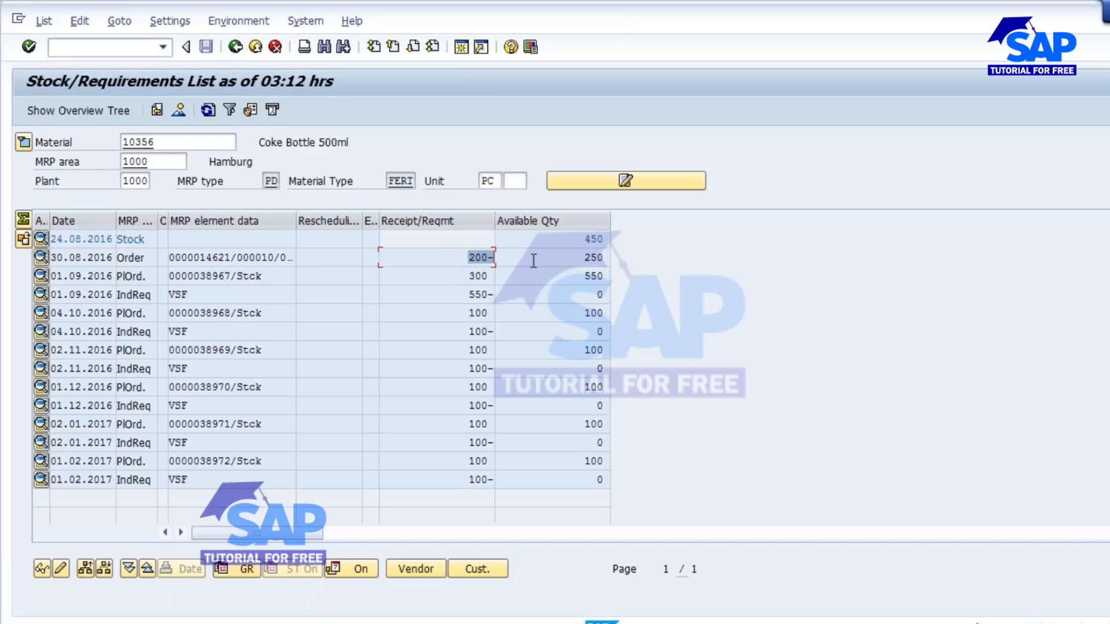
click(241, 261)
drag(466, 257, 519, 262)
double_click(584, 240)
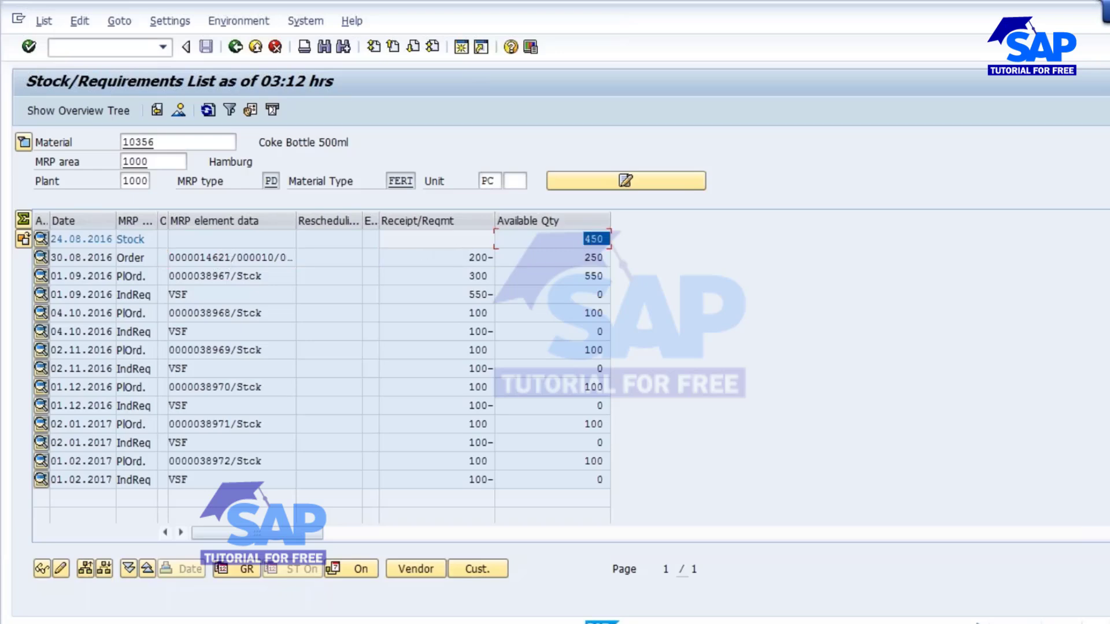
drag(495, 221, 514, 221)
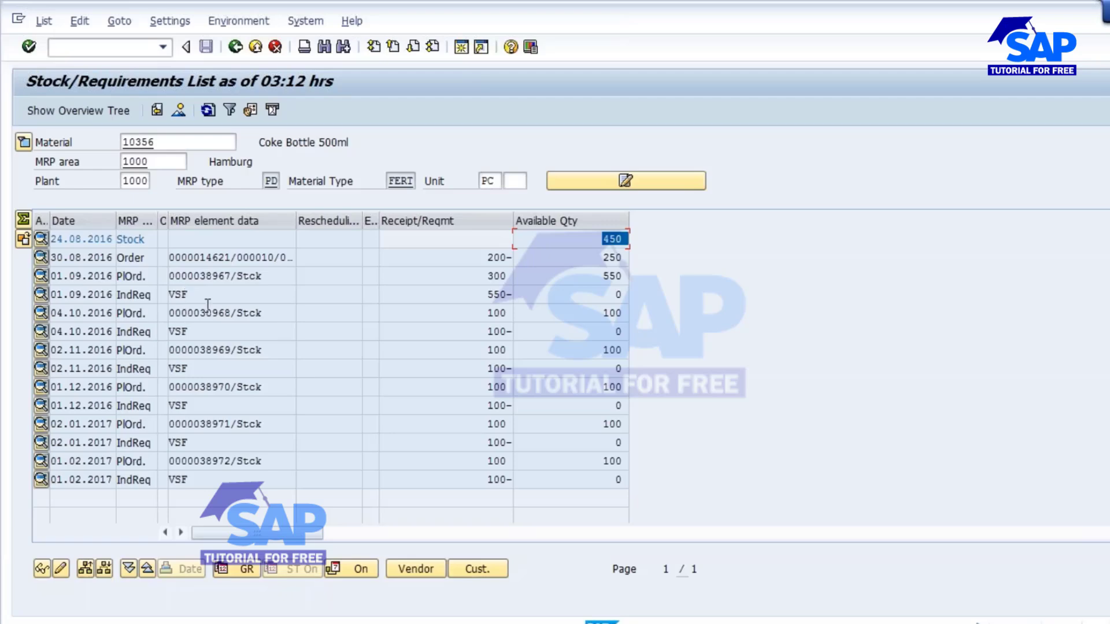
- Mark the VSF independent requirement dated 01.09.2016, snip the Stock/Requirements List, and minimize the Snipping Tool
click(179, 295)
click(480, 297)
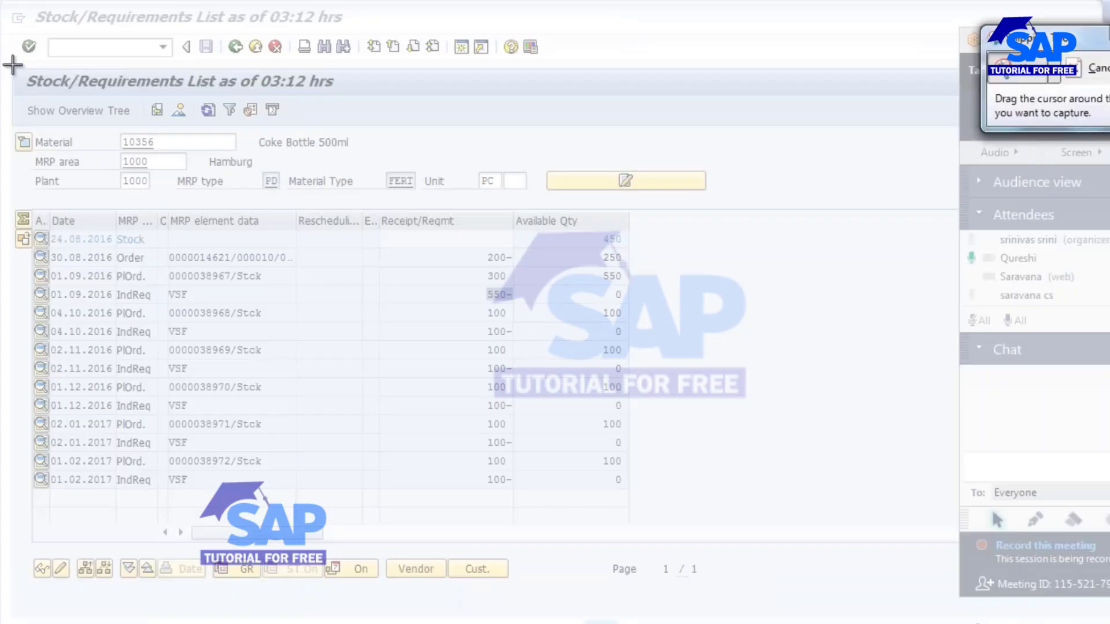
drag(13, 65, 746, 529)
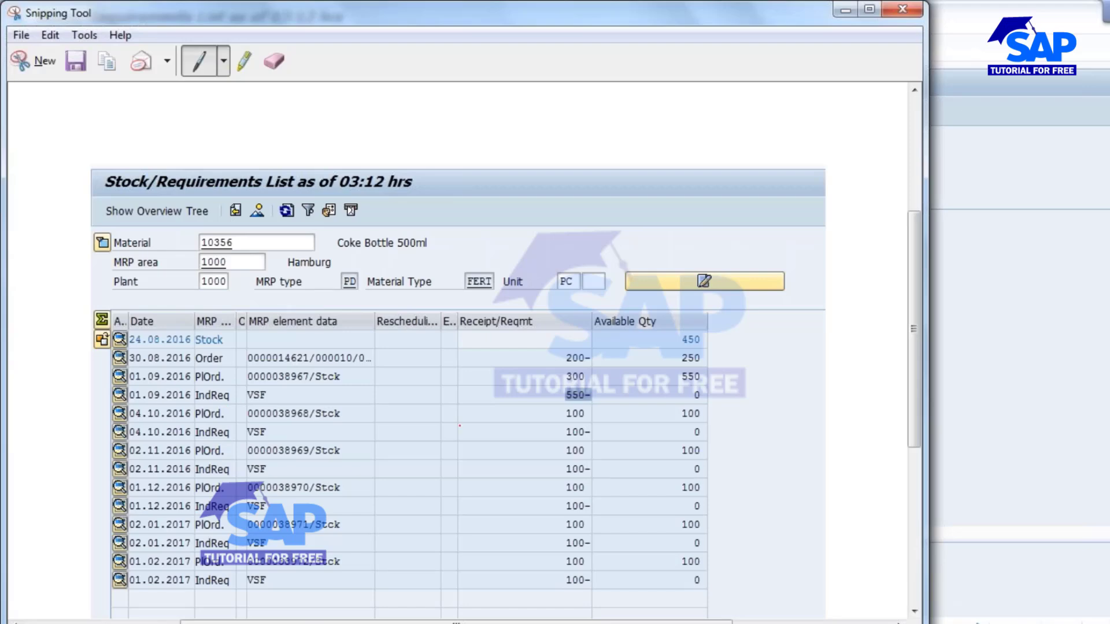
click(851, 9)
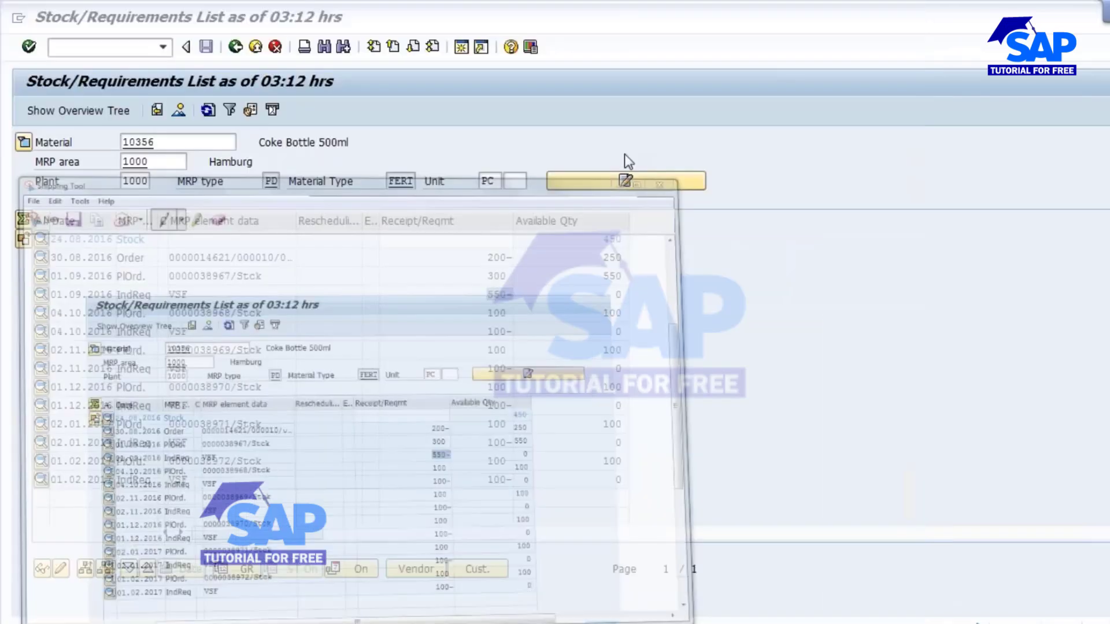
- Review the Backward/forward consumption entry in the material's consumption mode list, close the list without choosing, and leave the material change
mouse_move(1036, 563)
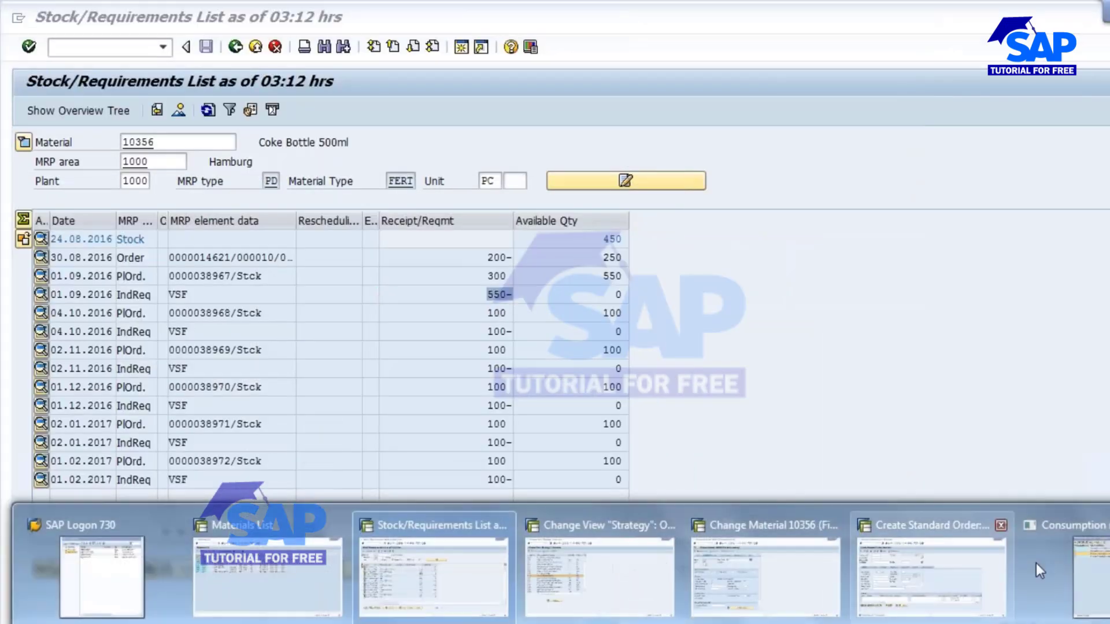
click(1092, 564)
click(159, 213)
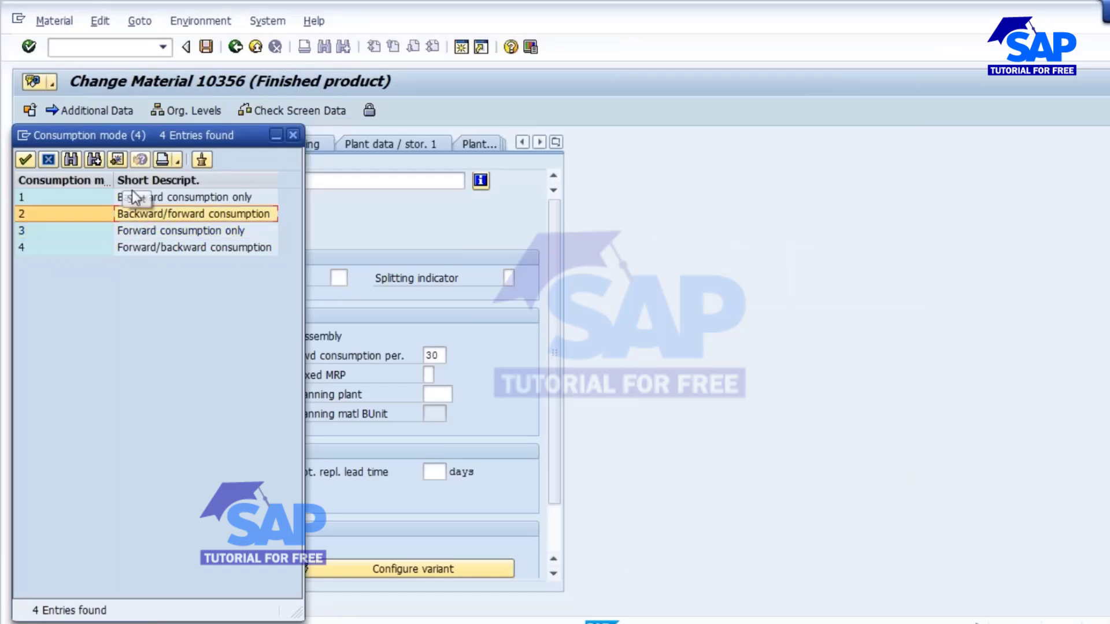
drag(110, 135, 447, 209)
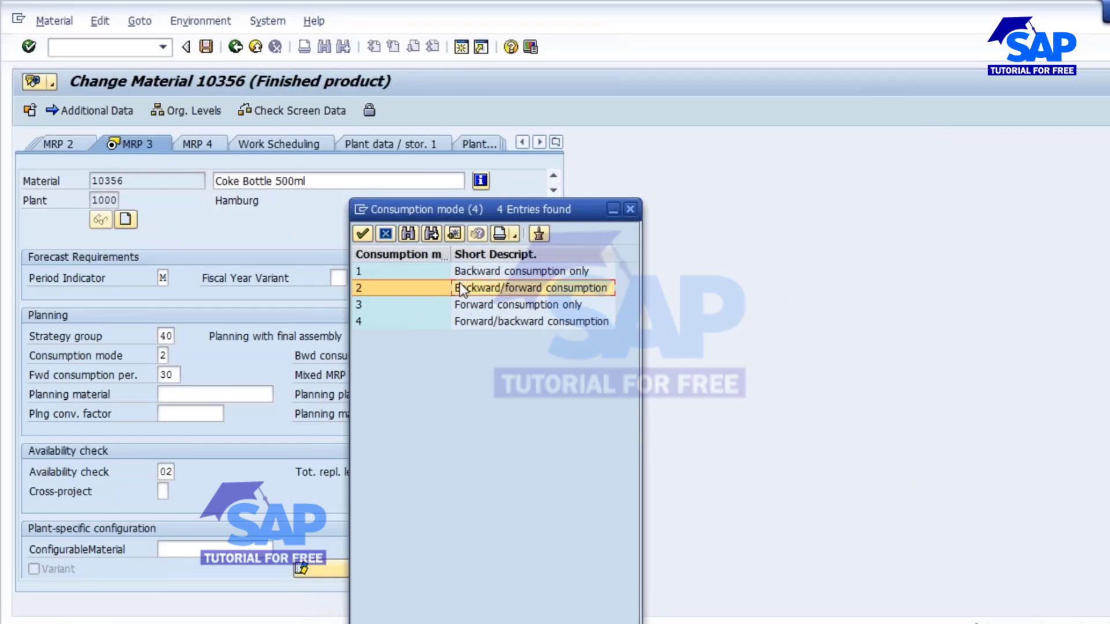
click(630, 210)
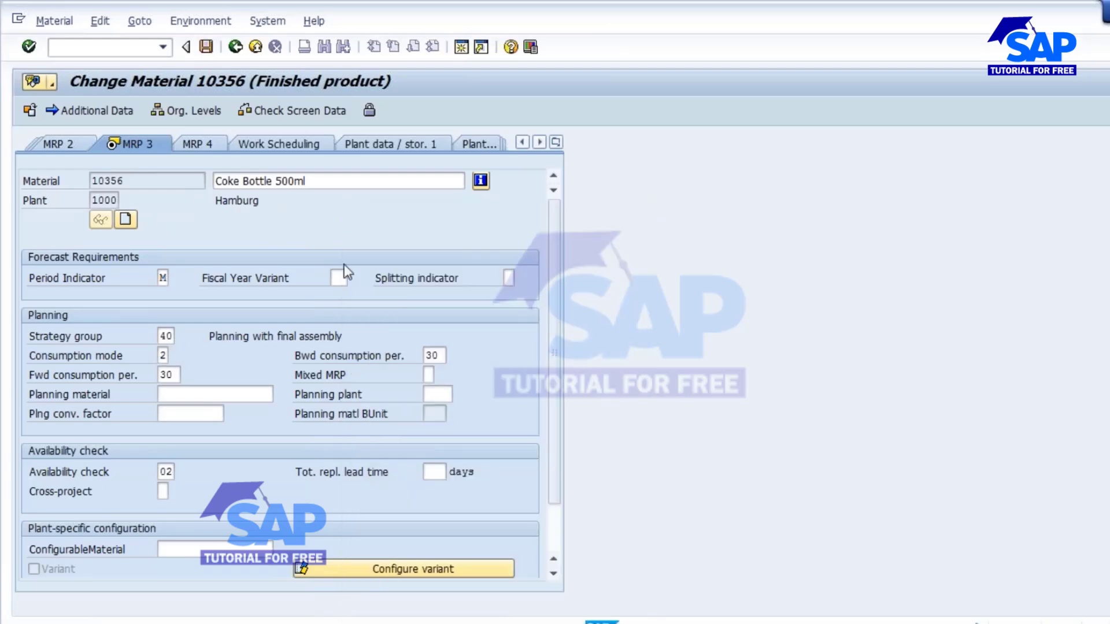
key(F3)
click(87, 56)
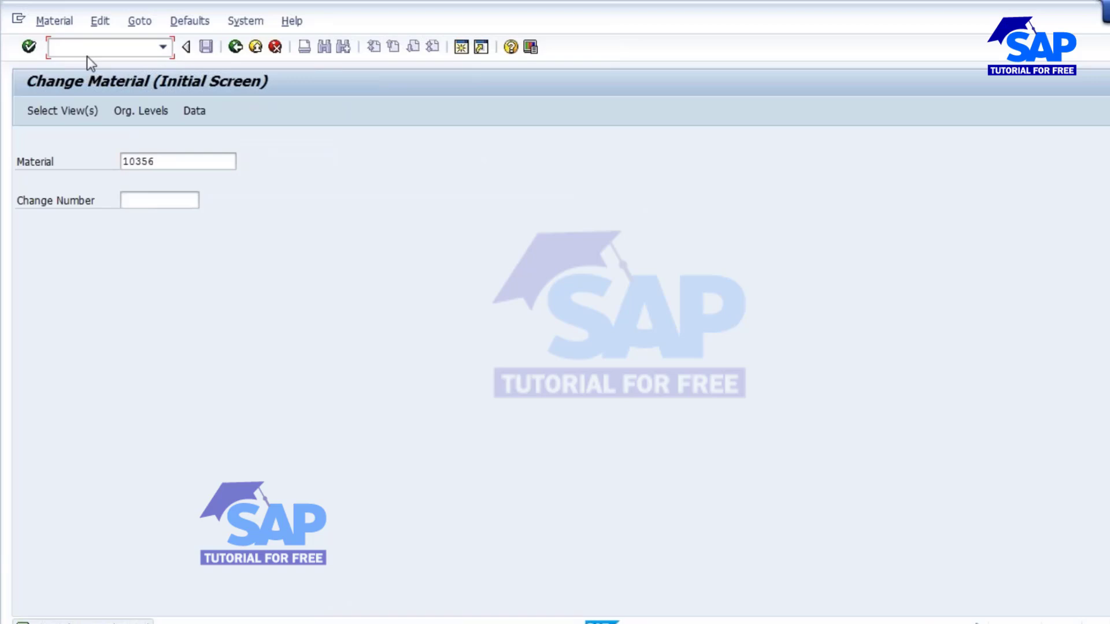
text(/NVA02)
key(Return)
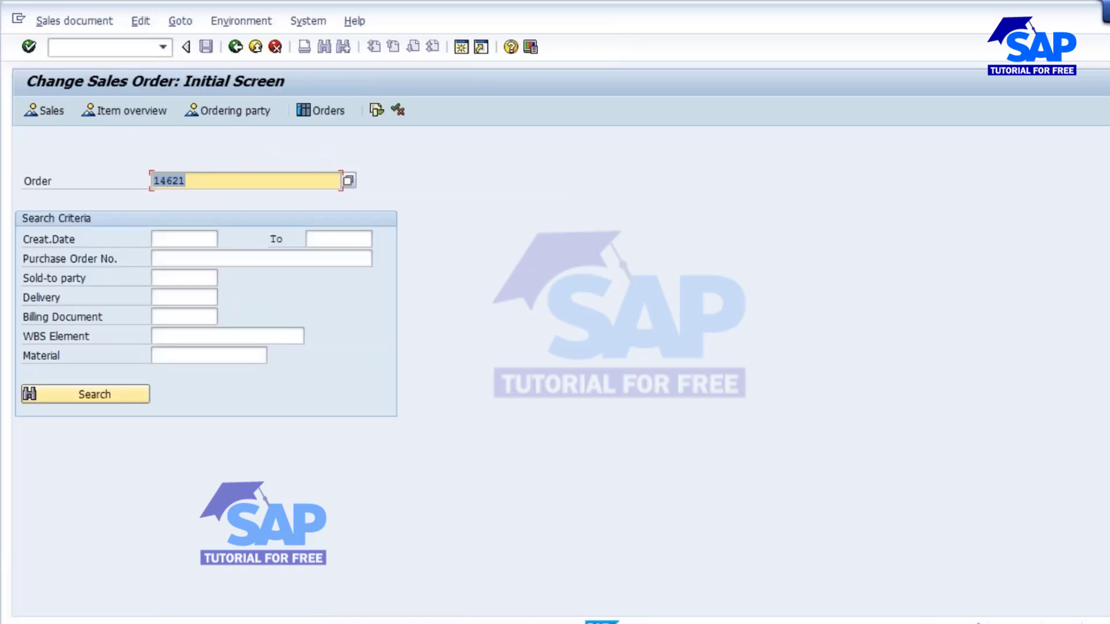
click(235, 46)
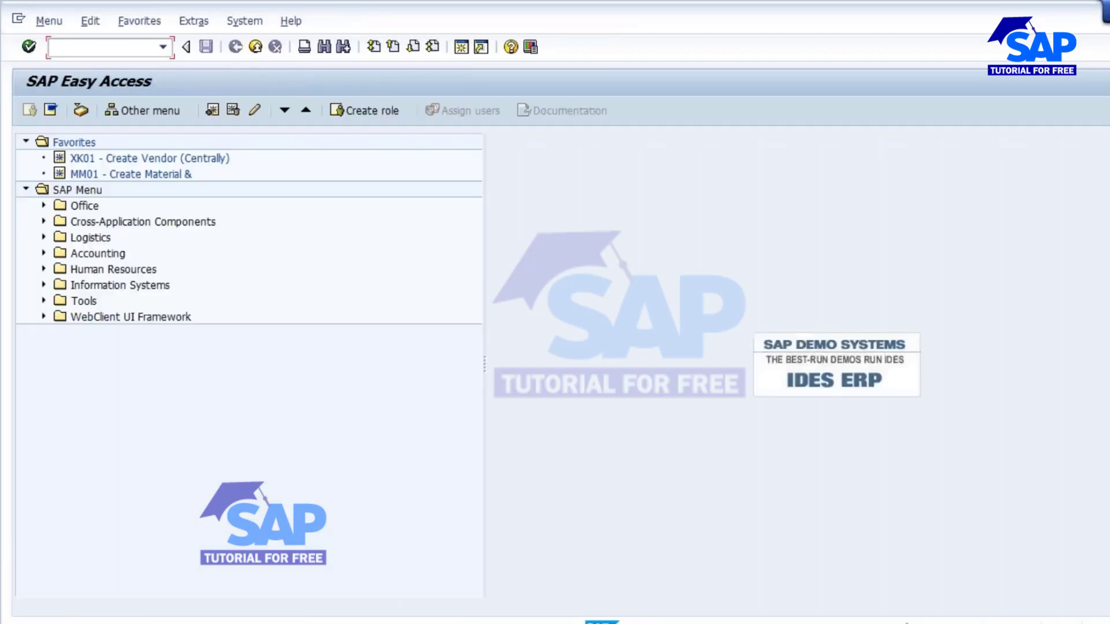
- Start a new sales order of type OR with transaction VA01
text(VA01)
key(Return)
text(OR)
key(Return)
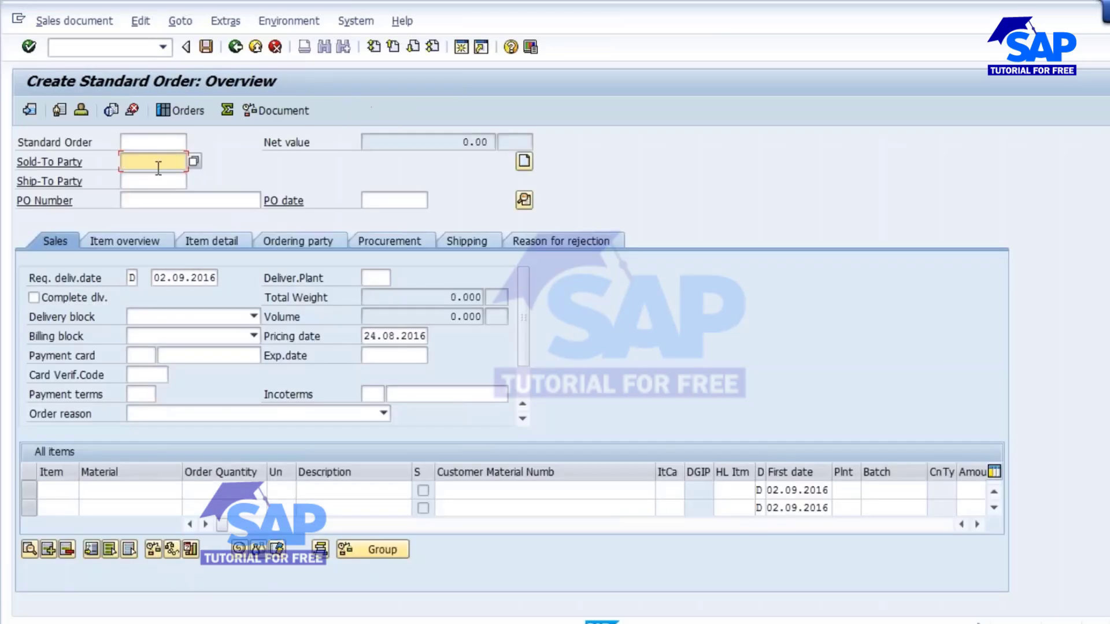
- Fill in the same customer number as sold-to and ship-to party, and enter the purchase order number
click(158, 168)
click(147, 174)
click(145, 181)
click(144, 181)
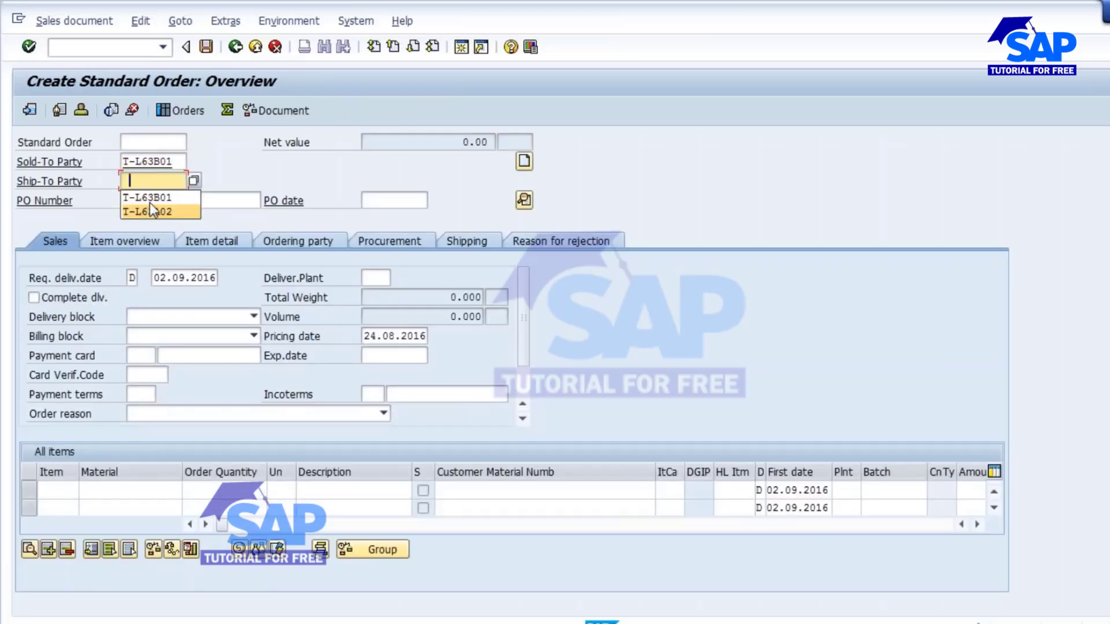
click(147, 197)
click(148, 200)
click(148, 216)
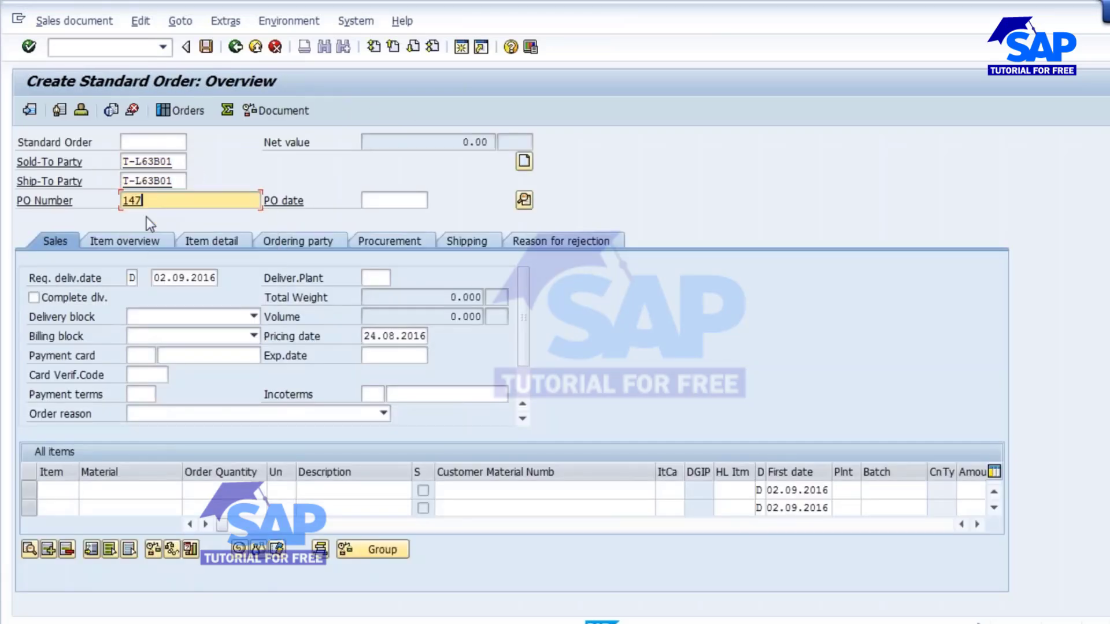
key(BackSpace)
text(8)
- Add item 10356 with order quantity 300 and delivering plant 1000, and accept one-time delivery in the availability control
click(105, 502)
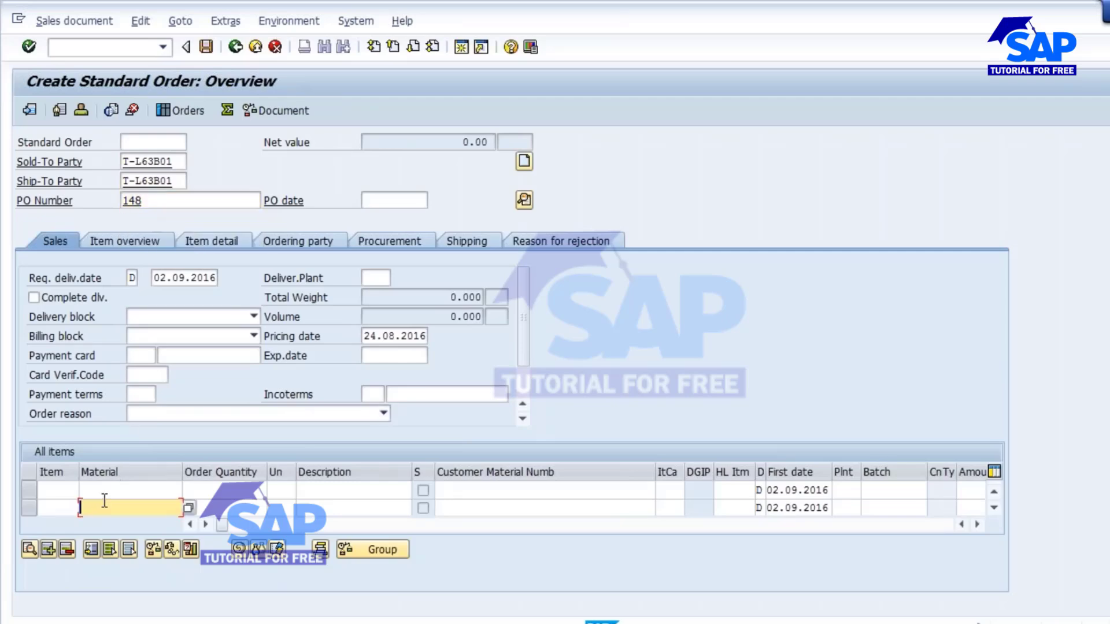
click(102, 491)
click(102, 507)
click(232, 492)
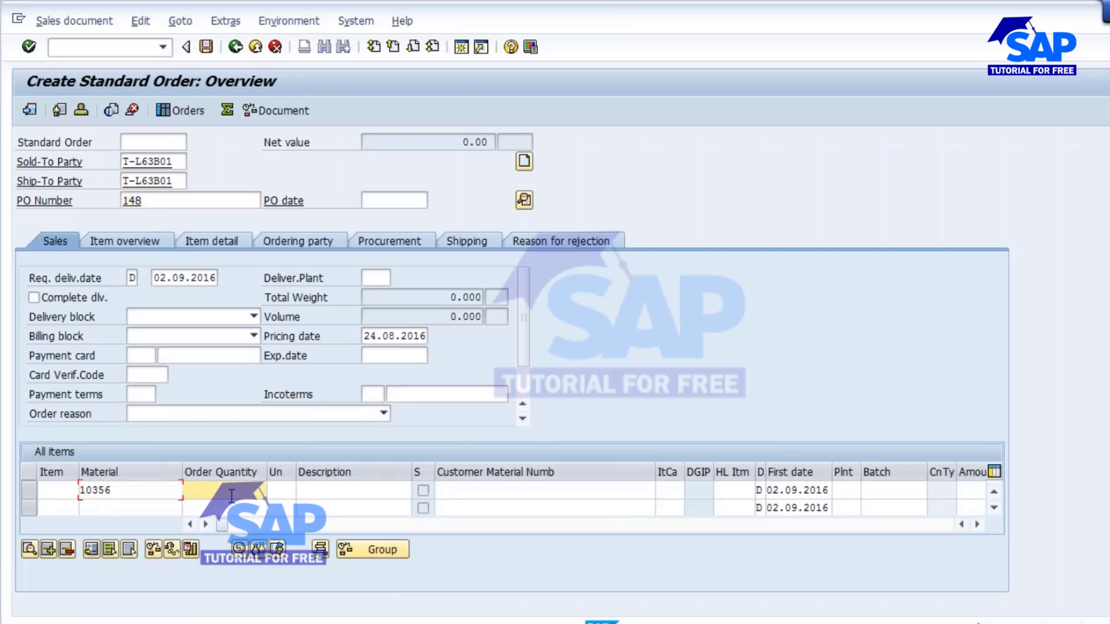
text(300)
click(378, 277)
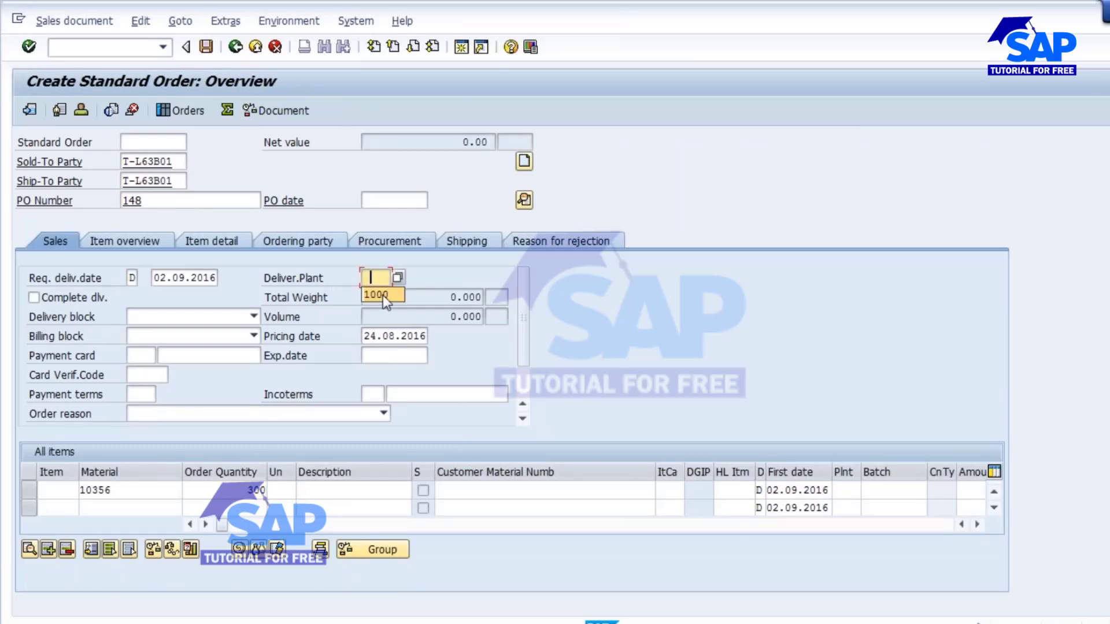
key(Return)
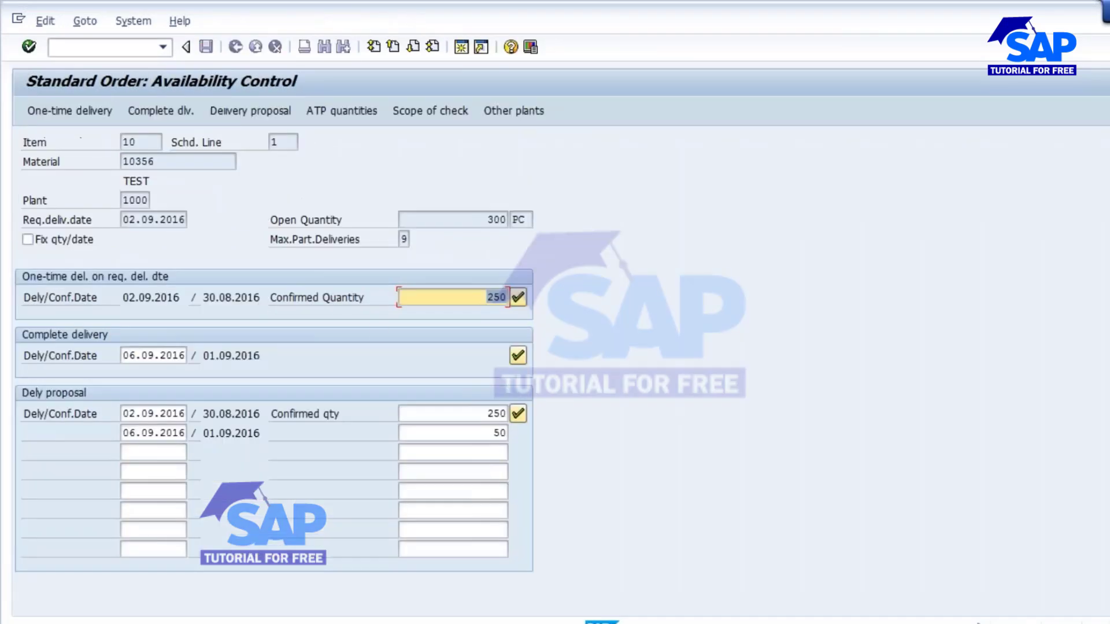
click(54, 109)
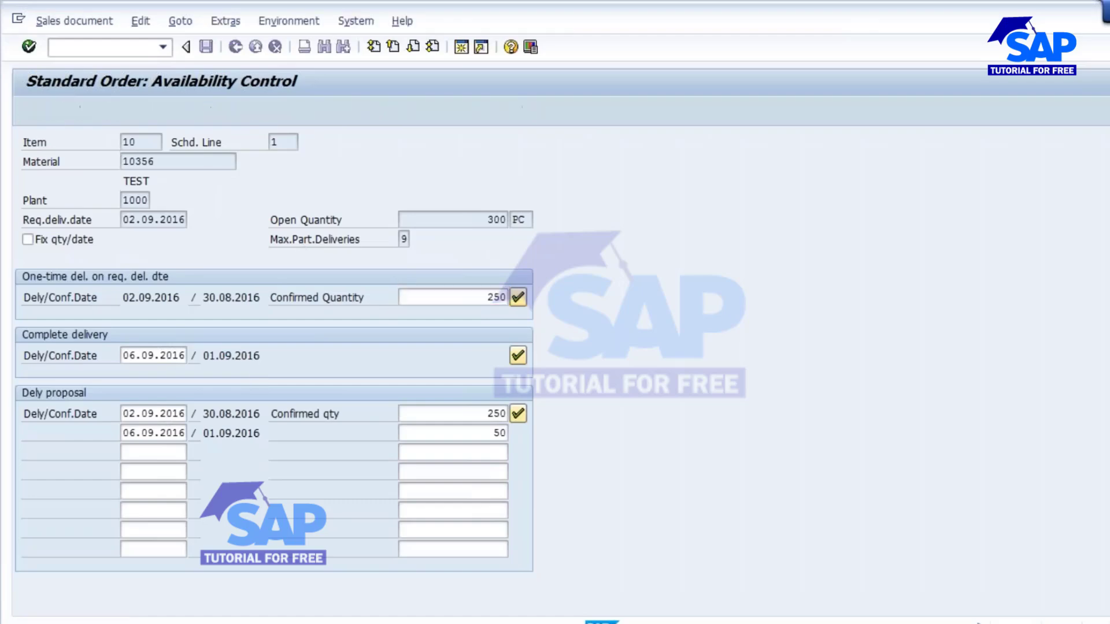
- Open the order's incompletion log and complete item 10 with net weight 1 and gross weight 1
click(25, 489)
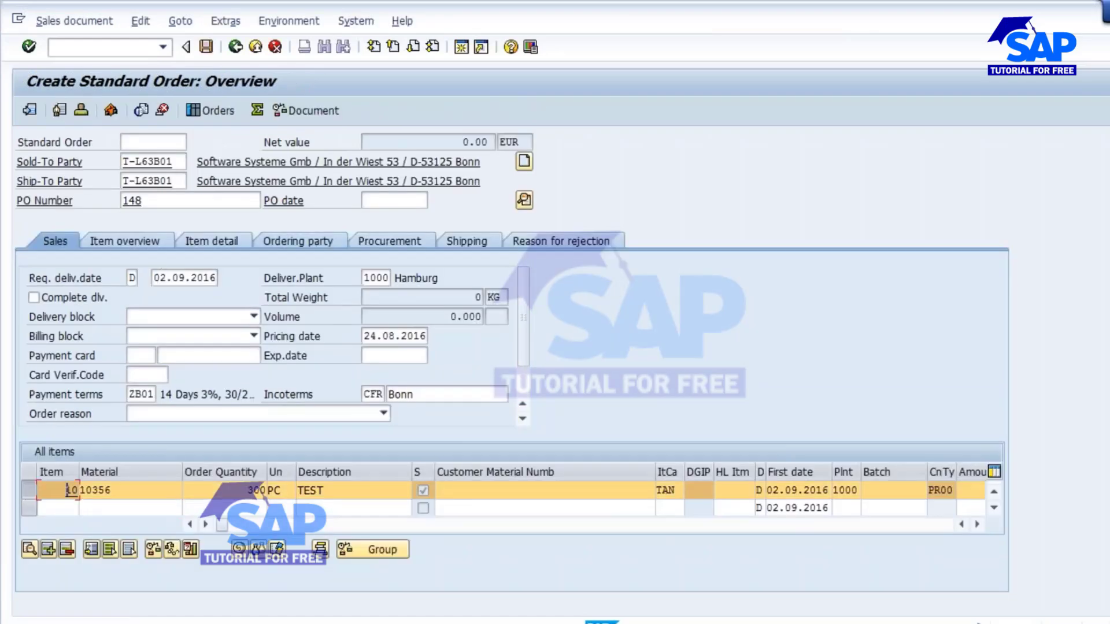
click(141, 21)
click(187, 240)
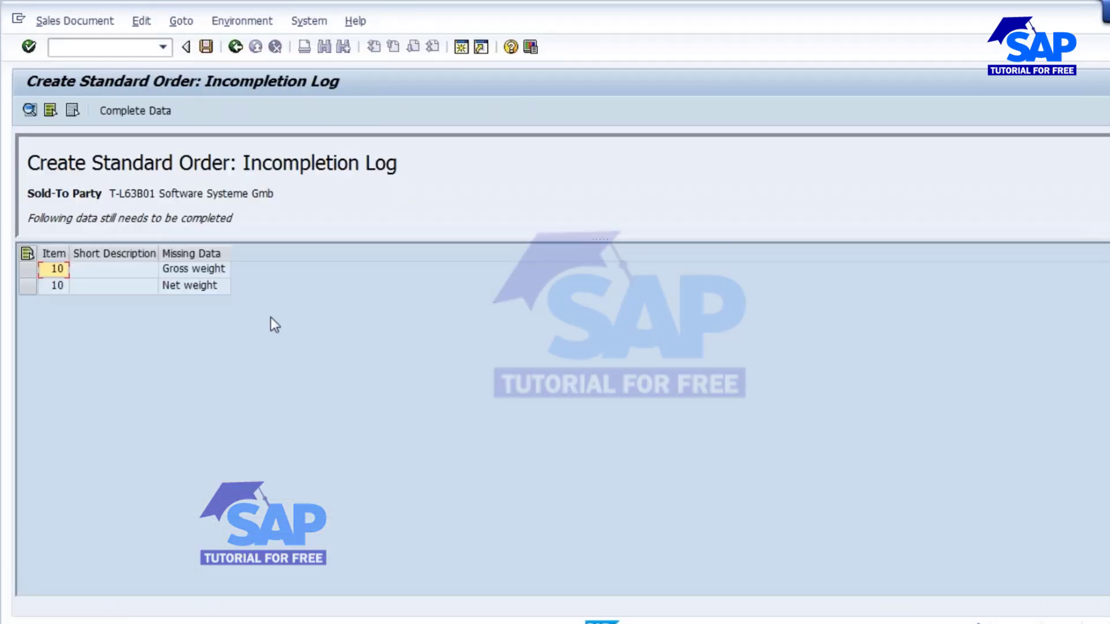
click(28, 253)
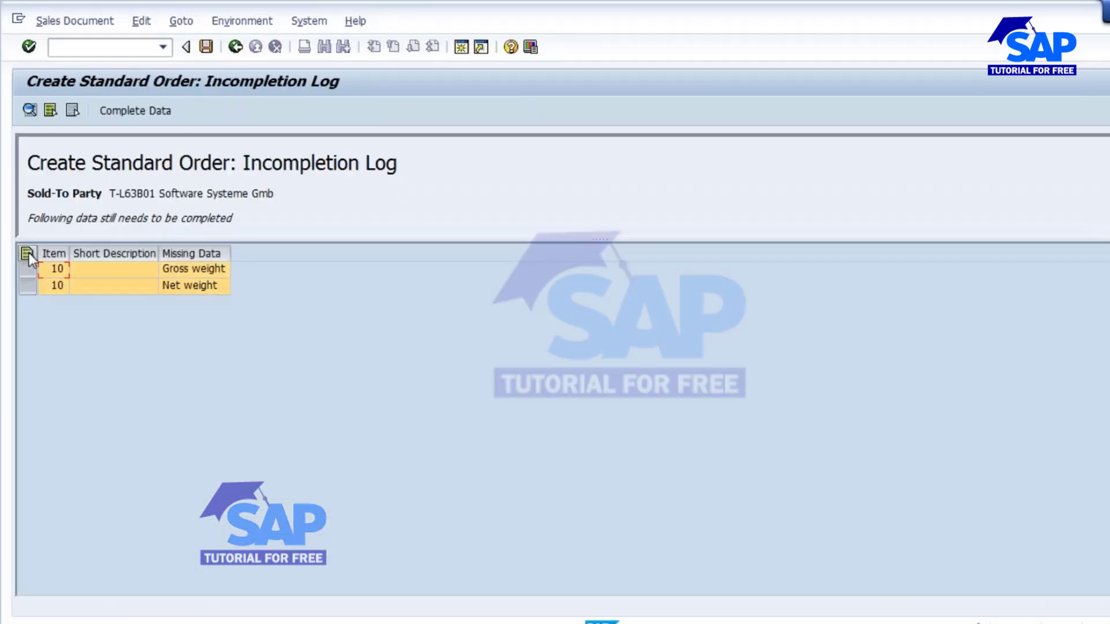
click(134, 109)
click(139, 110)
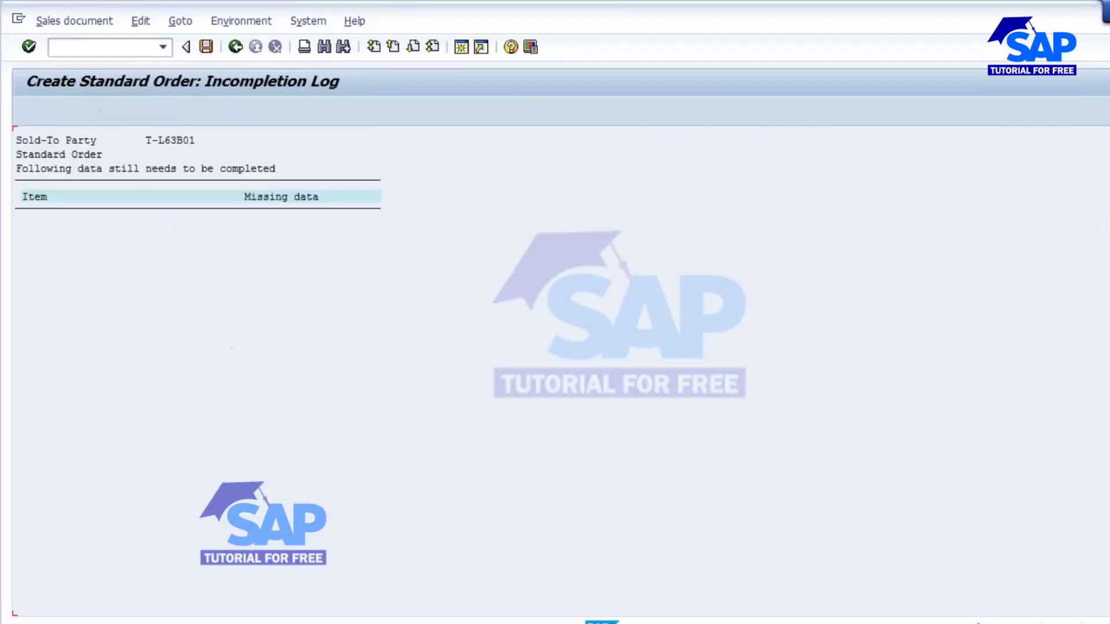
text(1)
key(Tab)
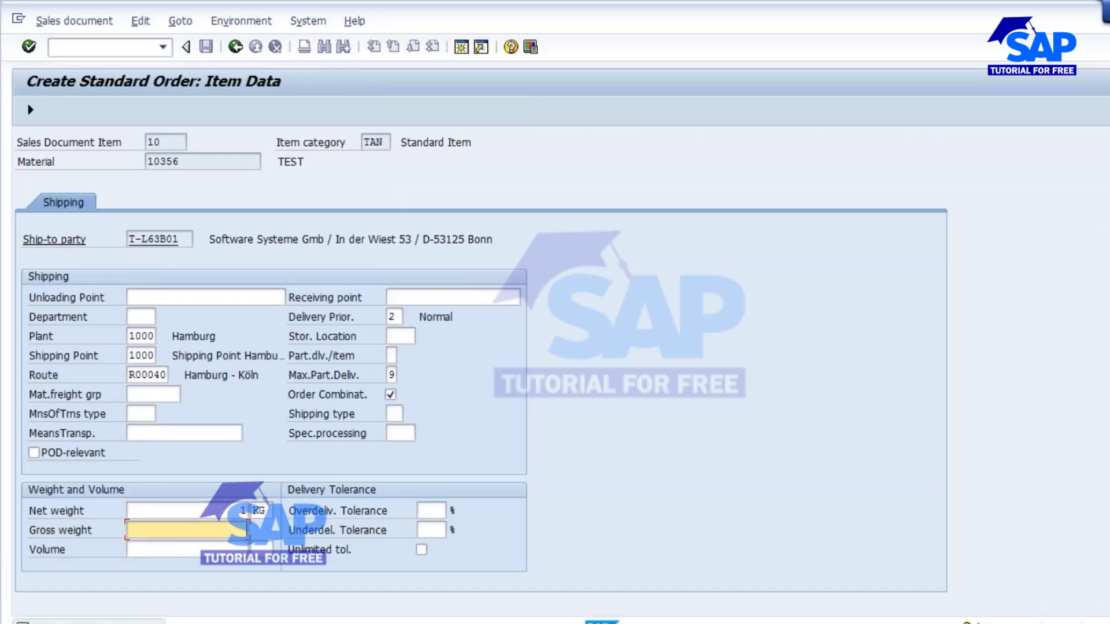
text(1)
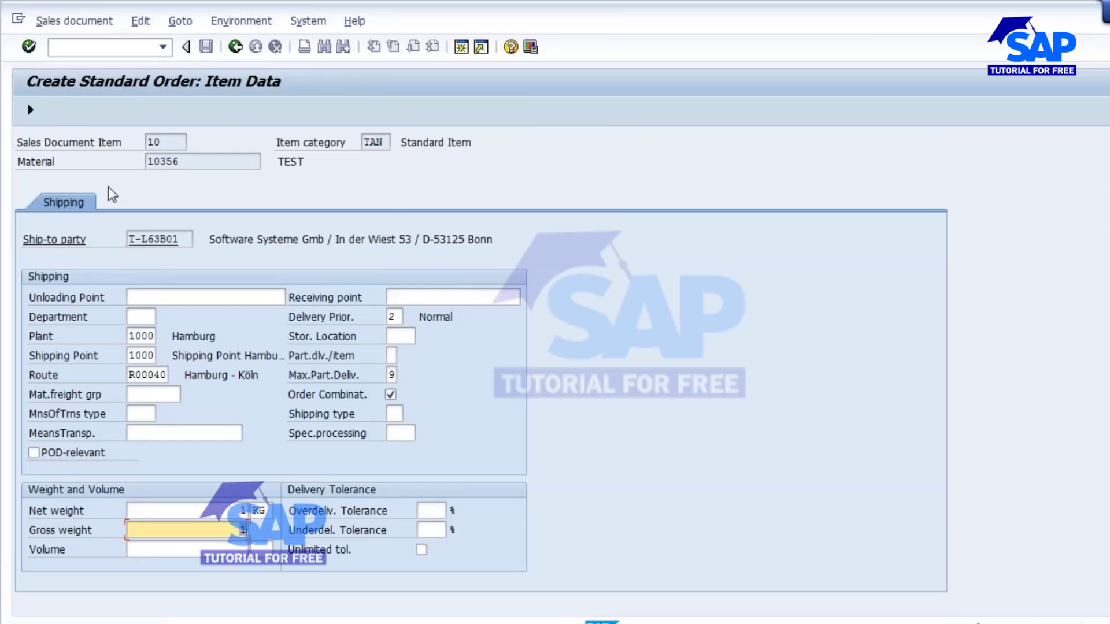
click(32, 108)
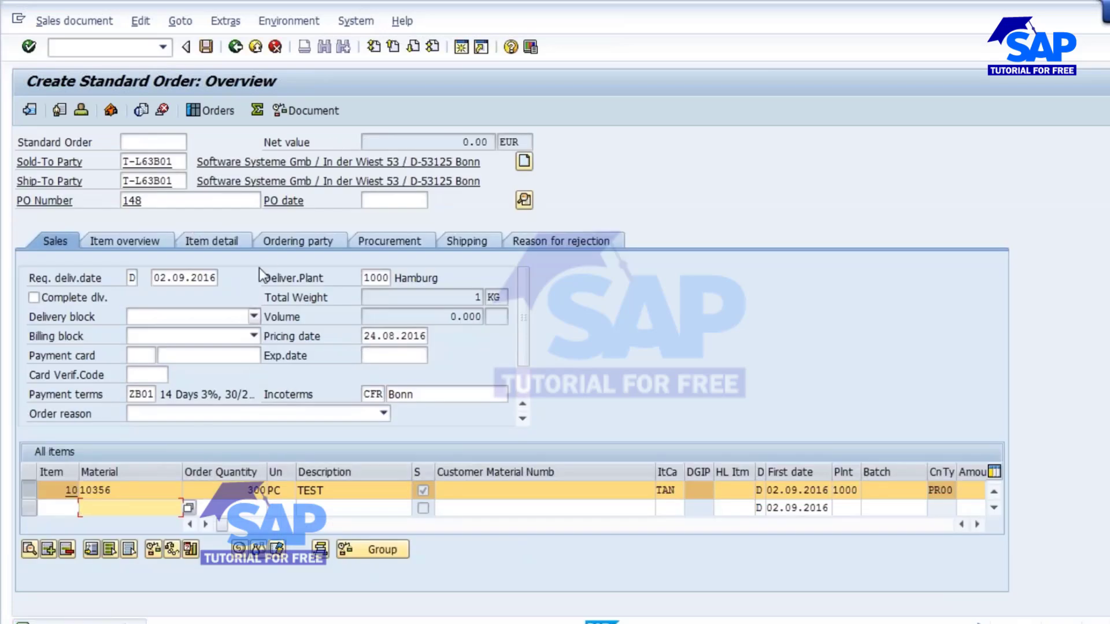
- Check the order quantity of item 10 and return to the Stock/Requirements List for material 10356
double_click(256, 490)
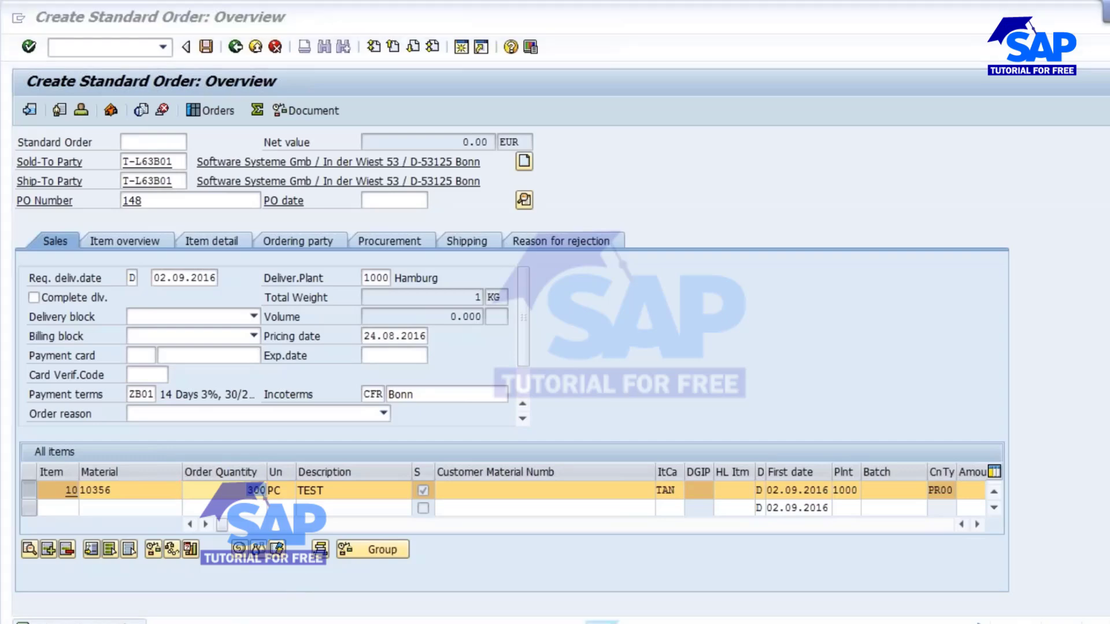
click(393, 550)
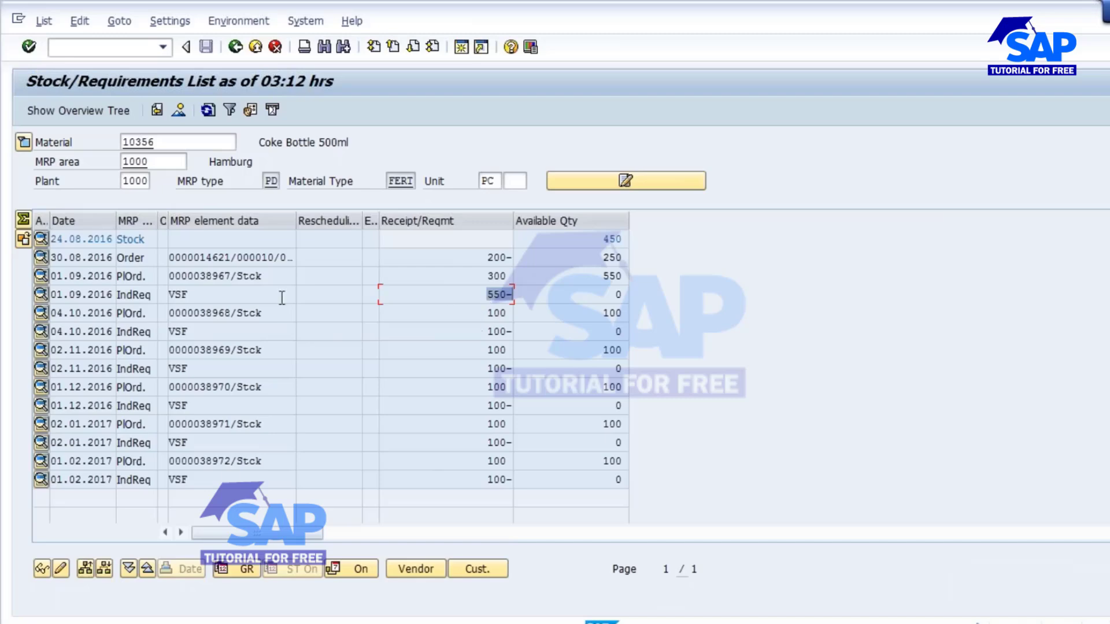
- Check the date of the first independent requirement and the quantity of the last one in the Stock/Requirements List
click(76, 294)
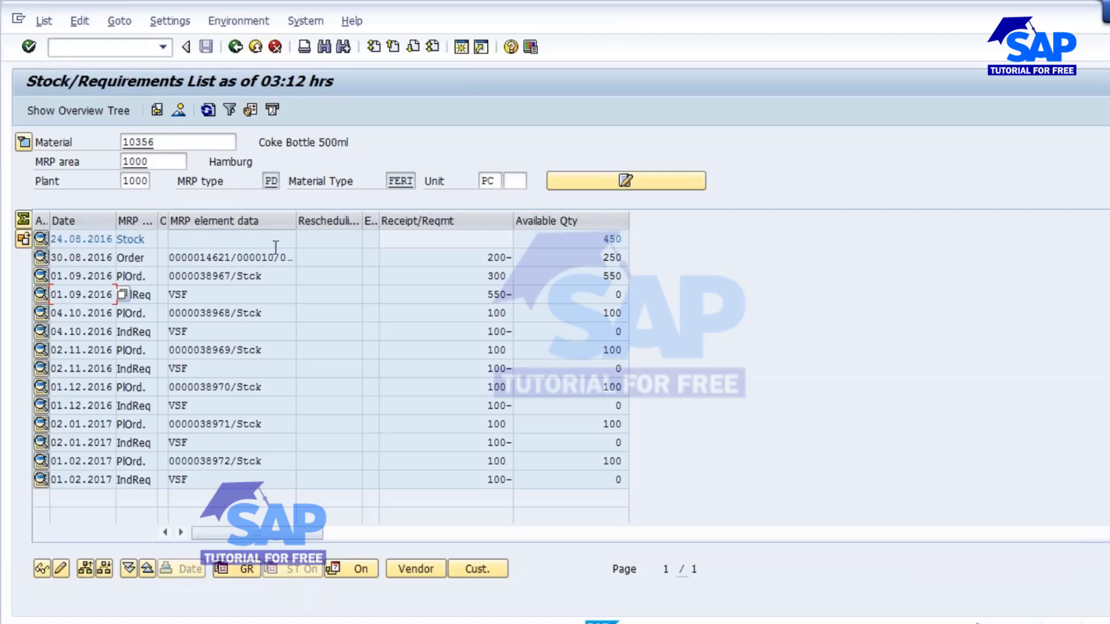
key(Tab)
key(shift+Left)
click(485, 485)
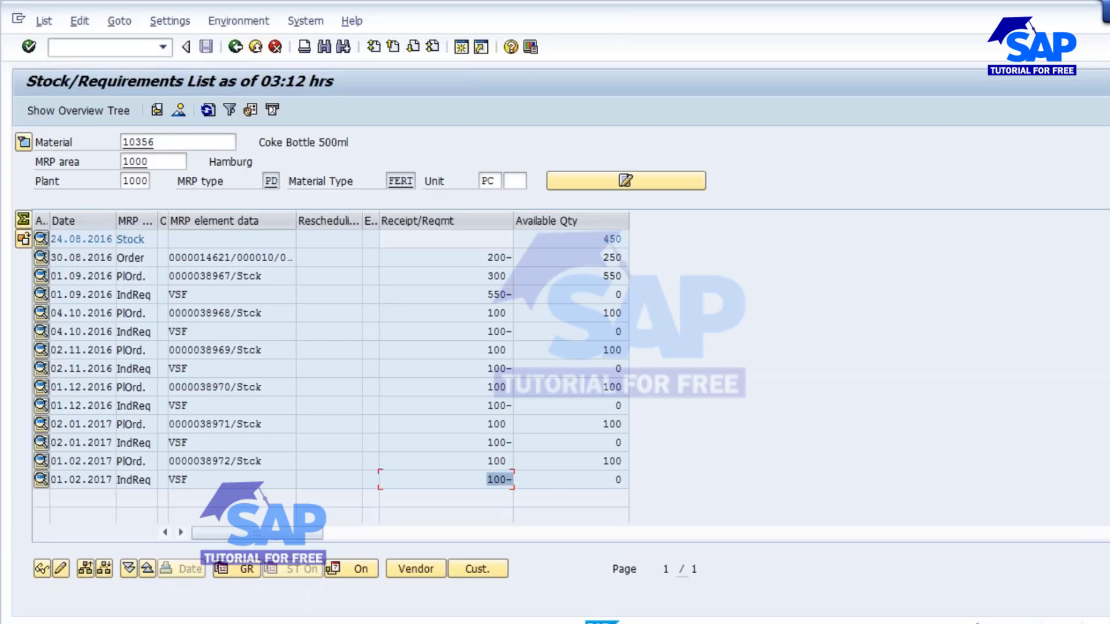
- In the blank sales order session, start transaction MM03 and display the MRP 3 view of material 10356 for plant 1000
mouse_move(1017, 568)
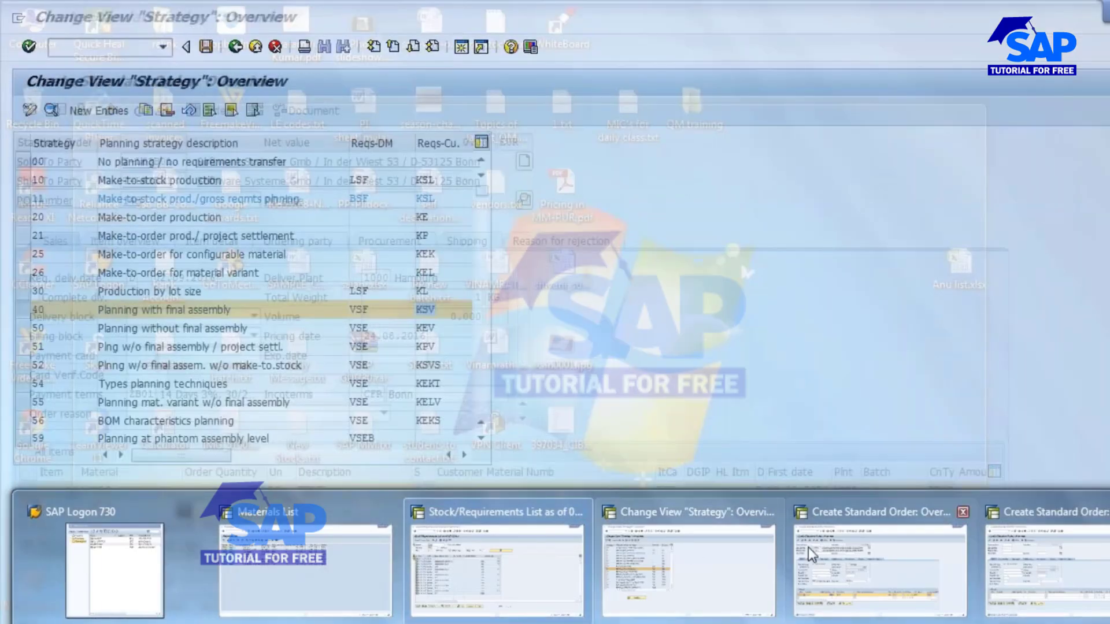
click(813, 555)
text(/NMM)
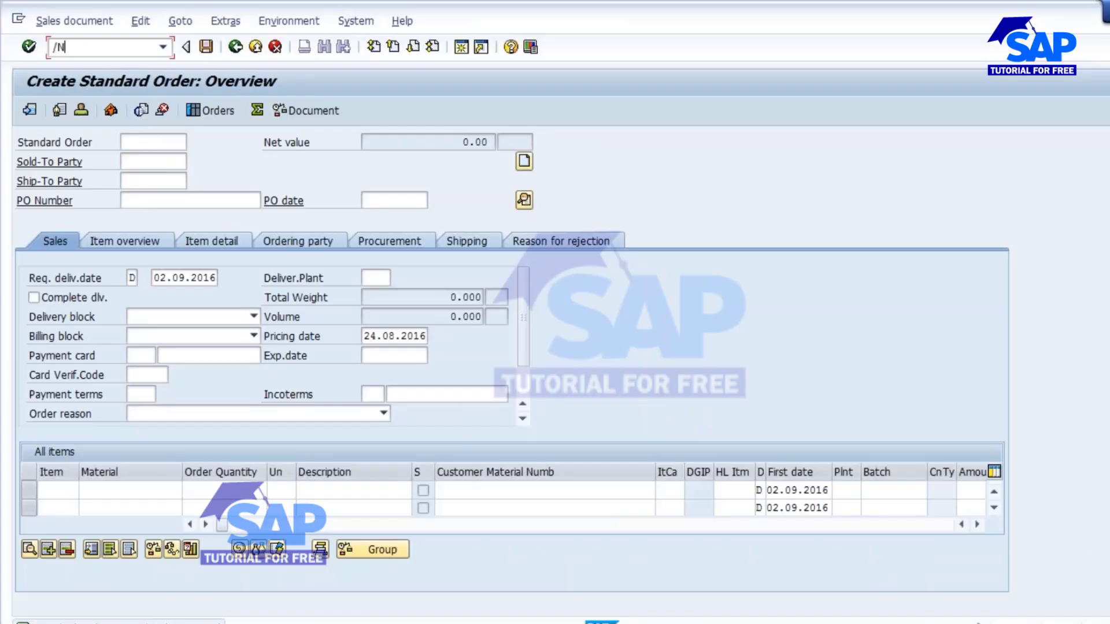
text(03)
key(Return)
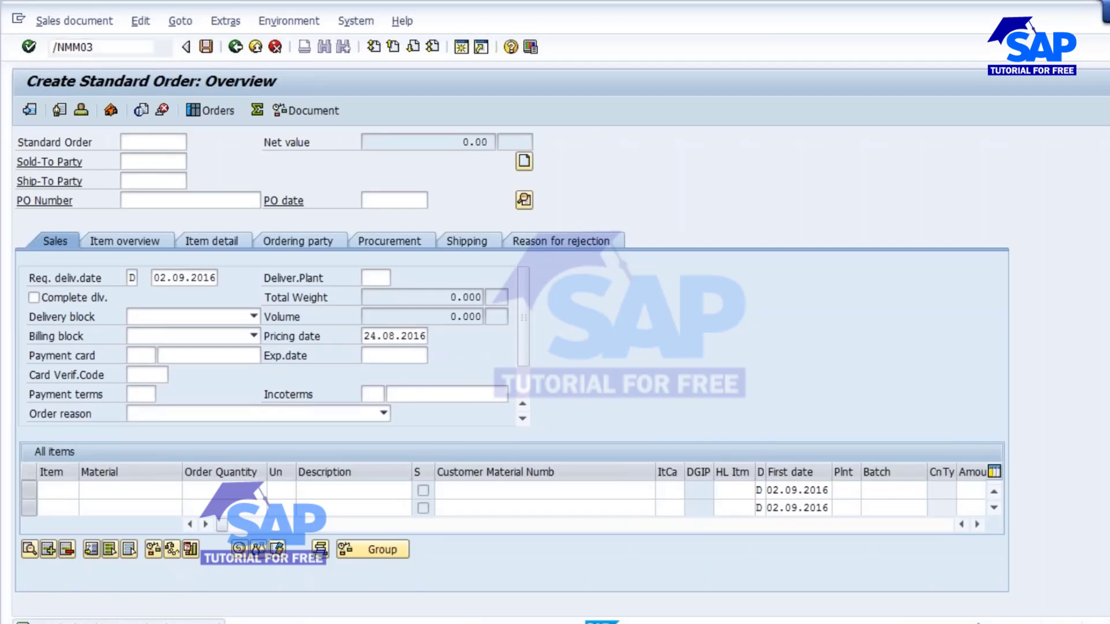
key(Return)
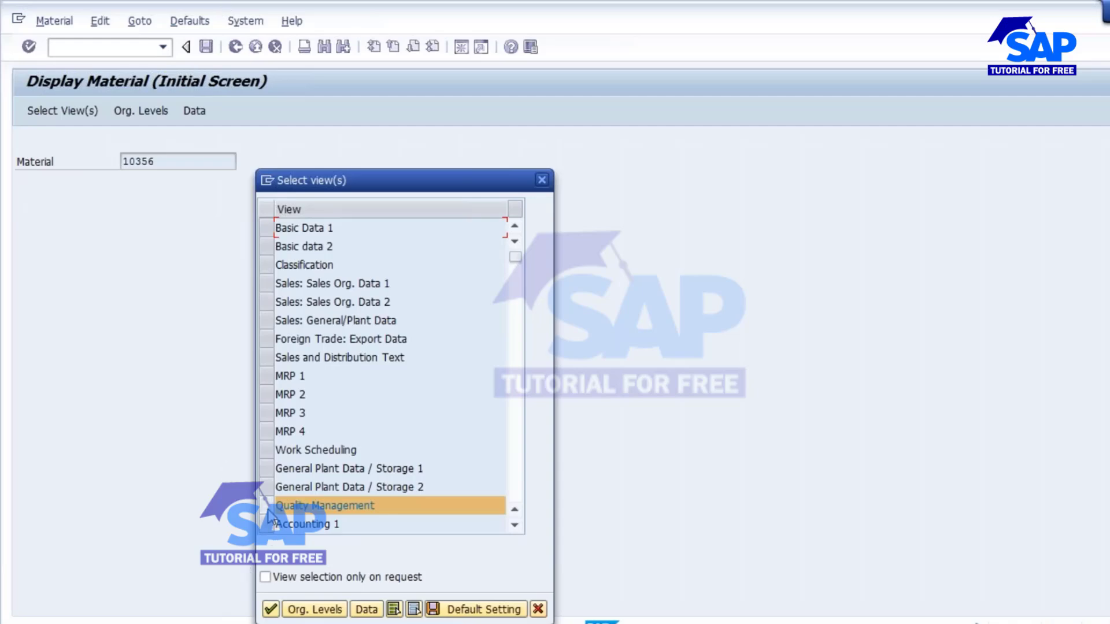
click(268, 414)
click(270, 609)
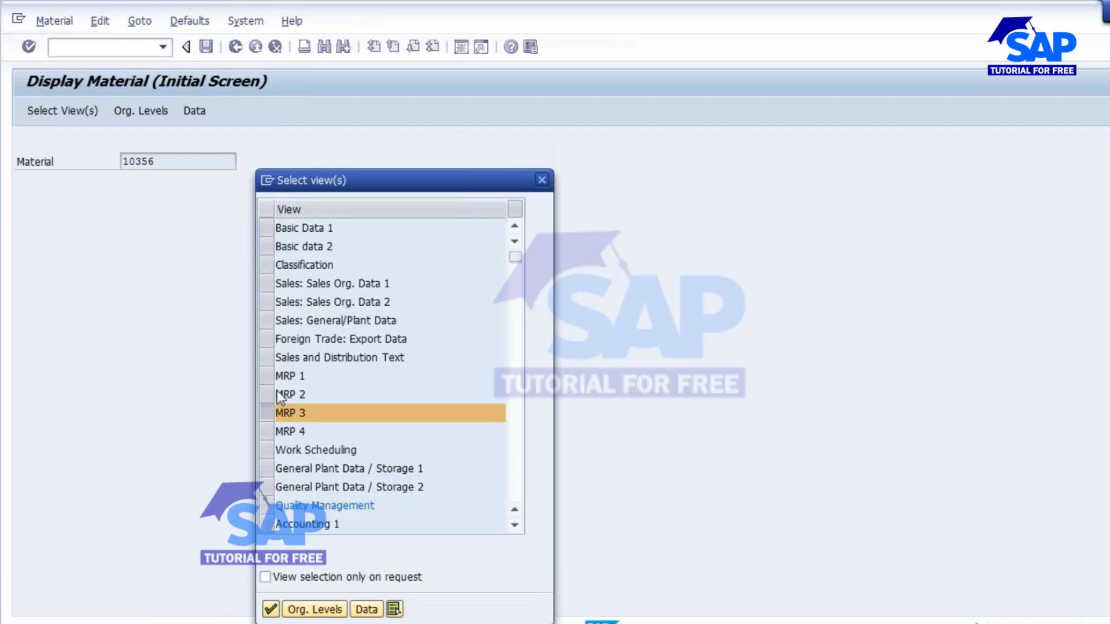
click(382, 297)
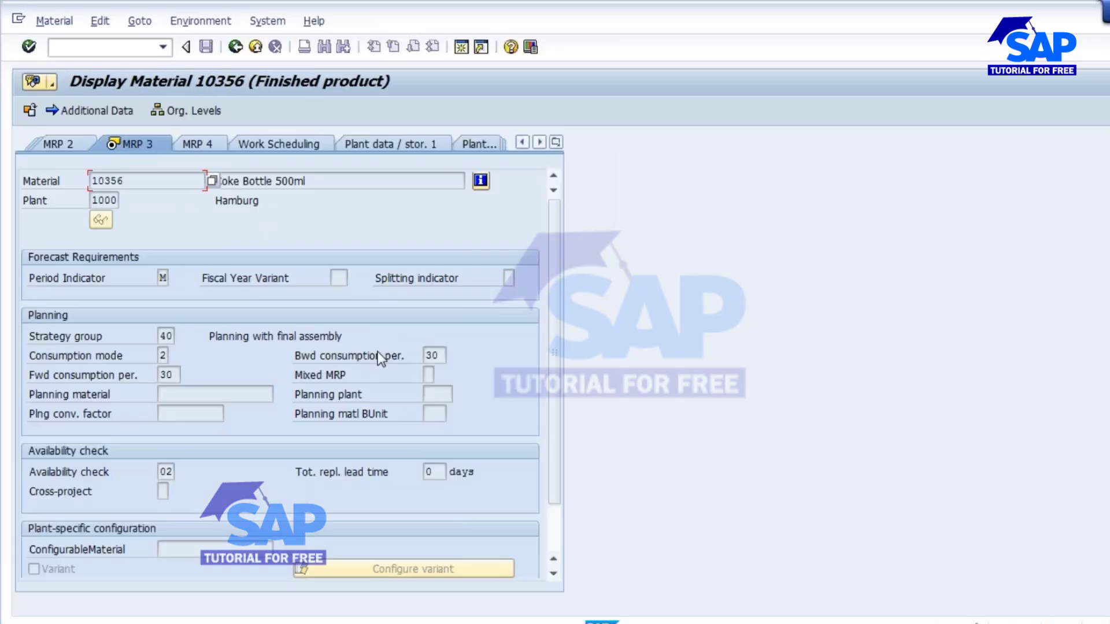
- Leave display mode and open material 10356 for change in plant 1000, going to its MRP 3 view without a storage location
click(235, 47)
click(60, 23)
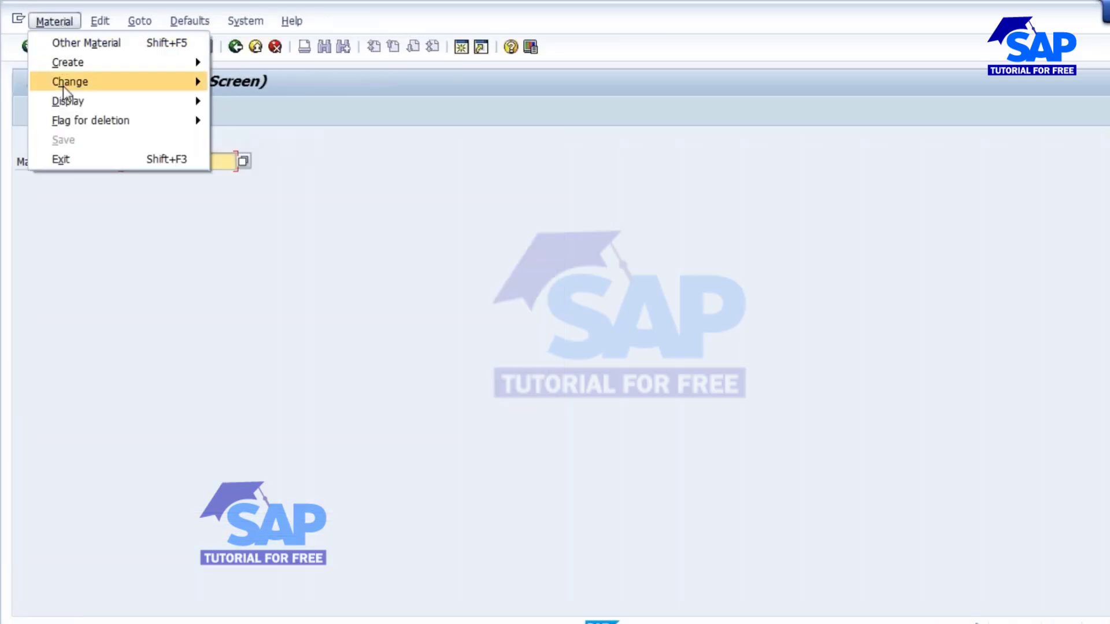
mouse_move(68, 81)
click(254, 81)
key(Return)
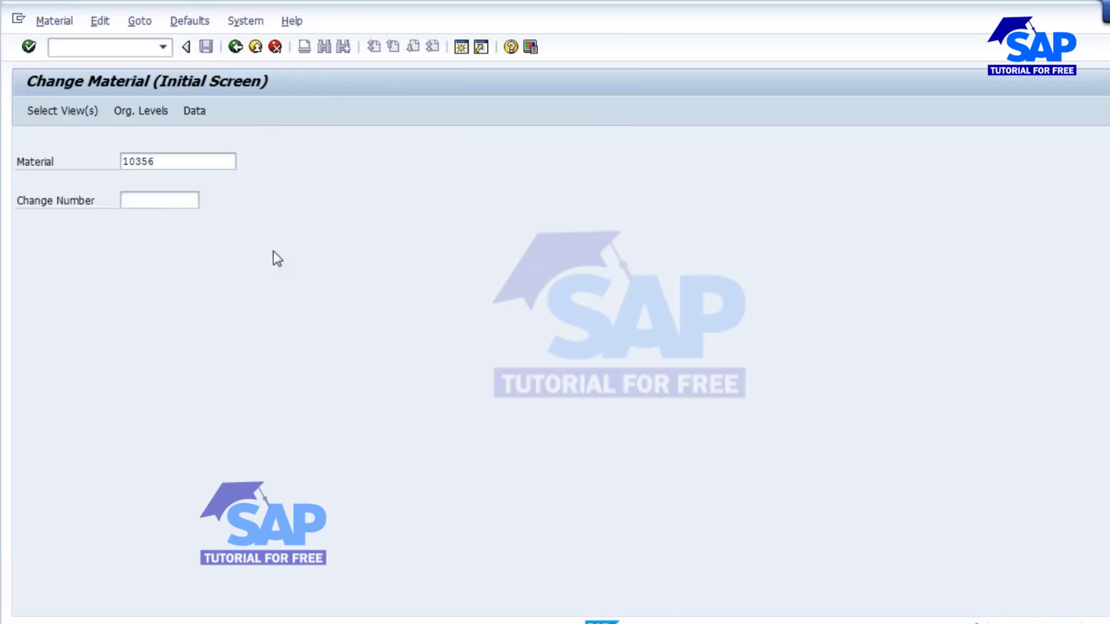
key(Return)
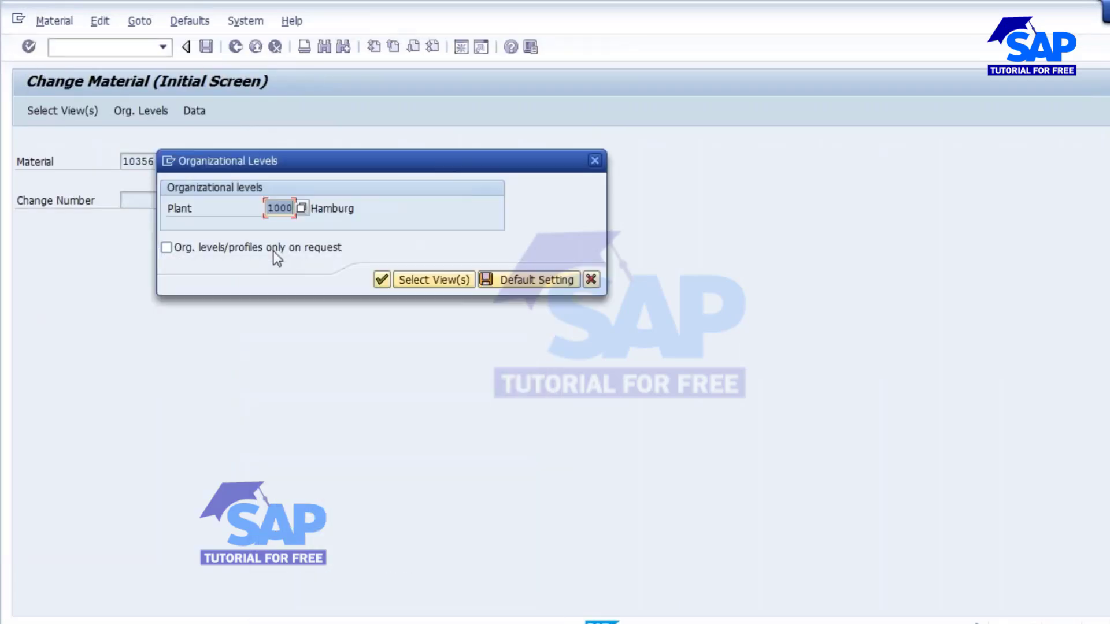
key(Return)
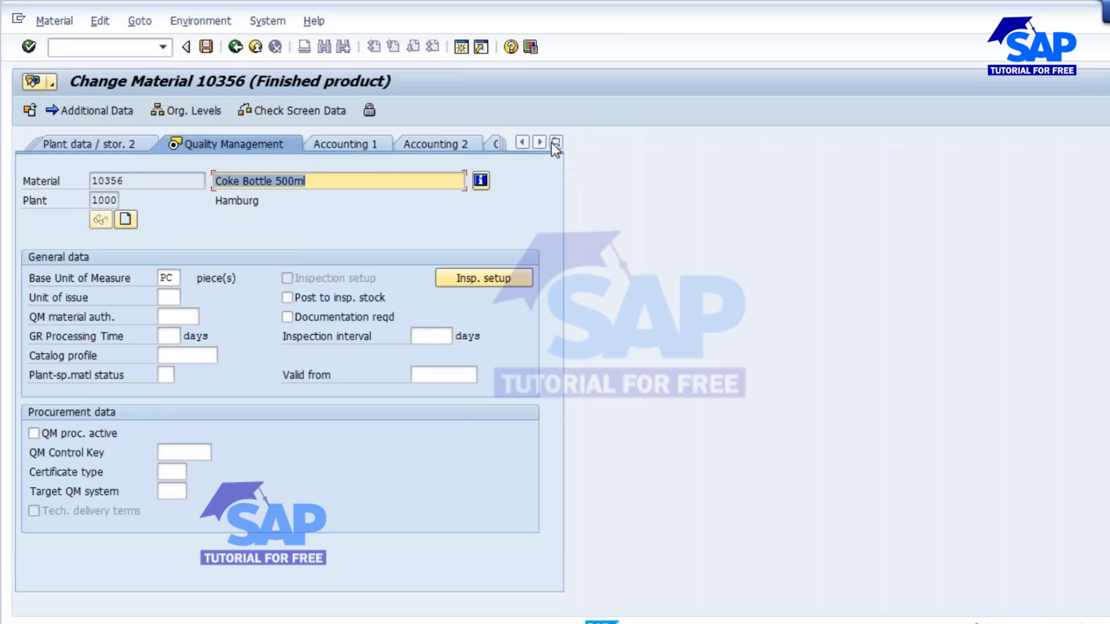
click(555, 142)
click(589, 354)
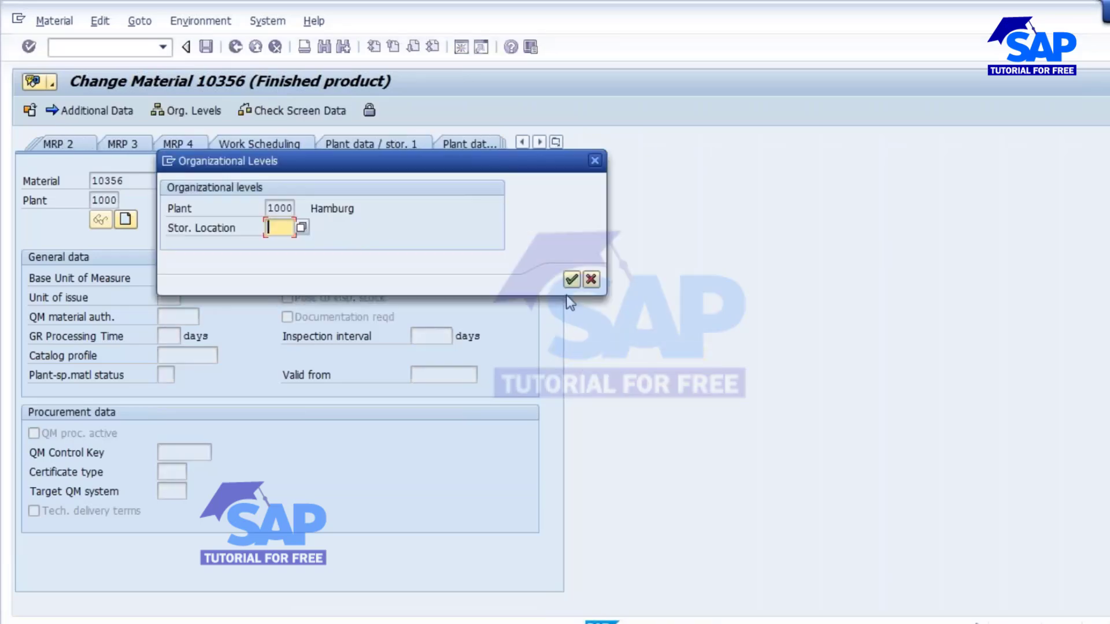
click(568, 278)
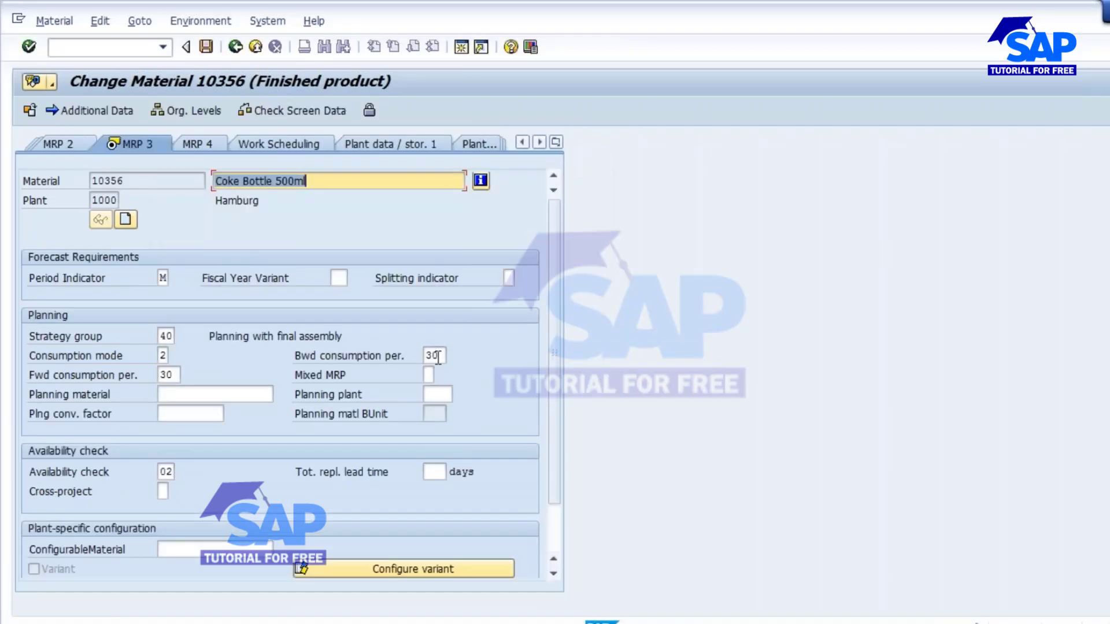
- Set the backward and forward consumption periods of material 10356 to 90 and save the material
drag(438, 357, 403, 361)
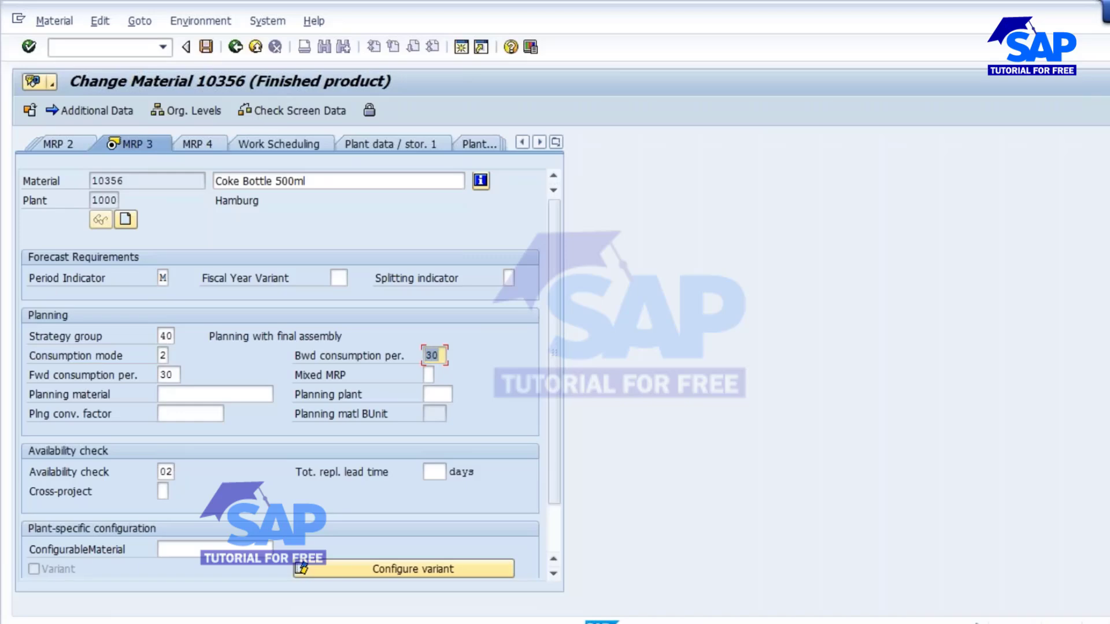
text(90)
key(Tab)
text(9)
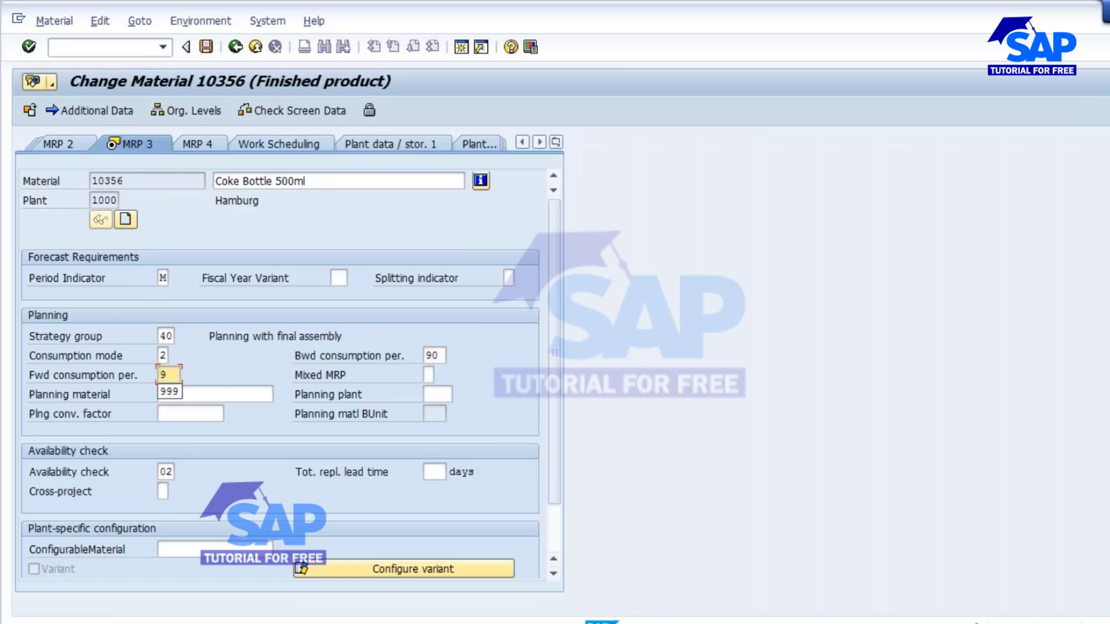
text(0)
click(206, 46)
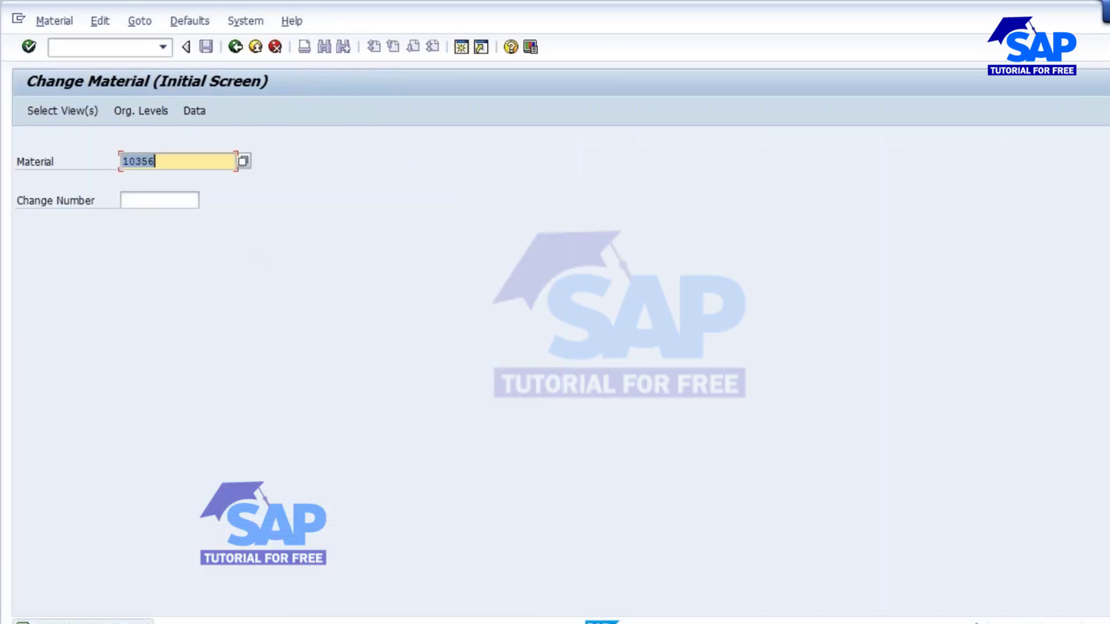
- Return to the completed standard order for 300 pieces of material 10356, minimizing the Snipping Tool capture, and save the order
mouse_move(602, 622)
click(817, 563)
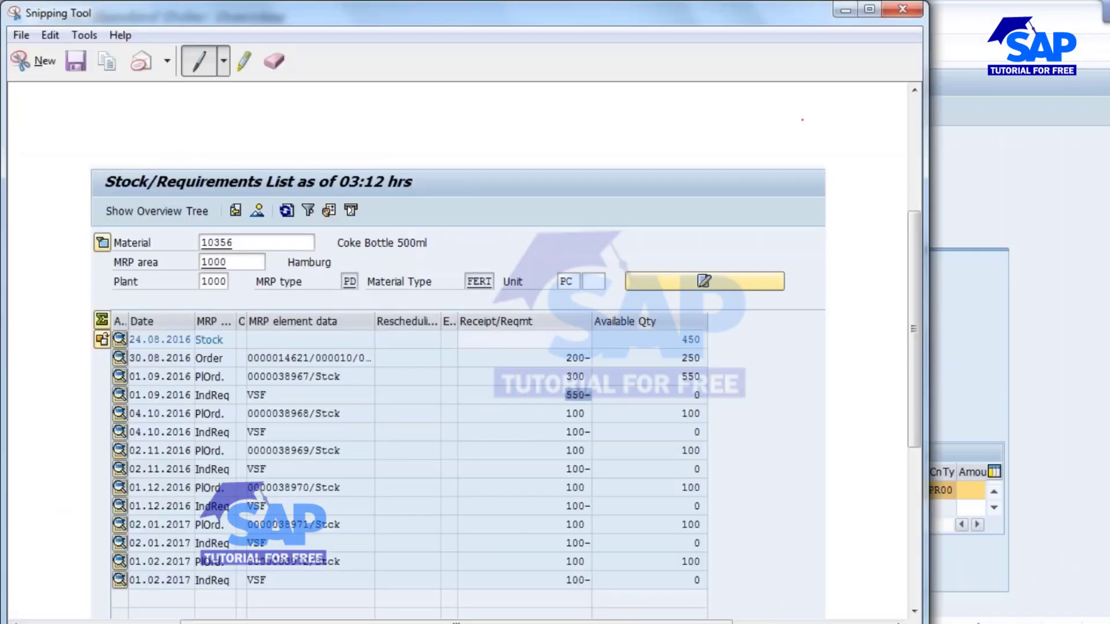
click(844, 11)
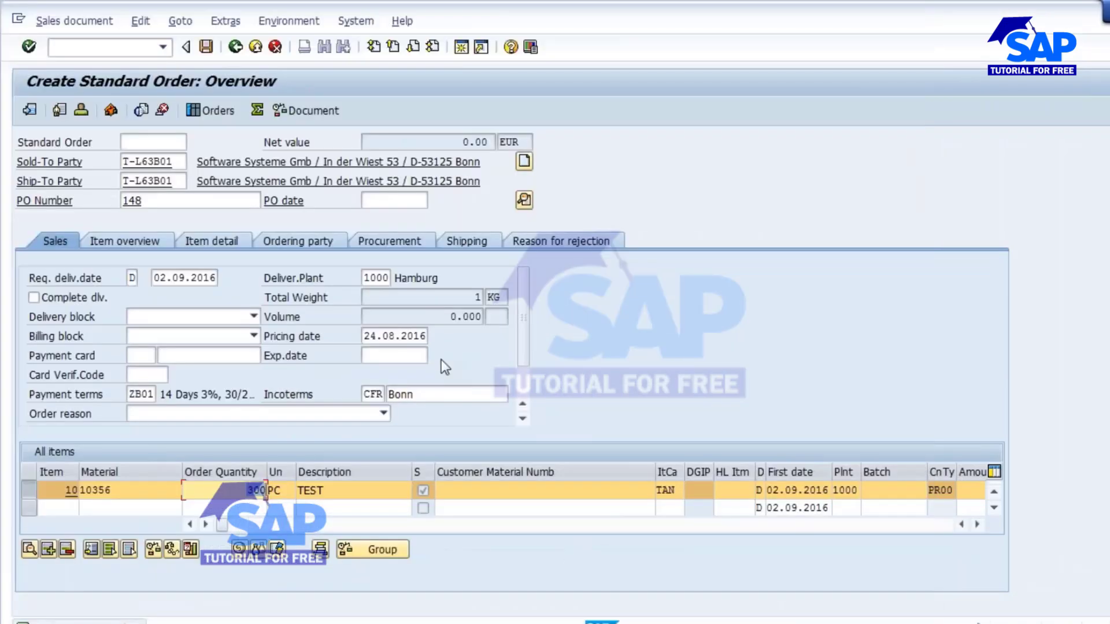
click(206, 47)
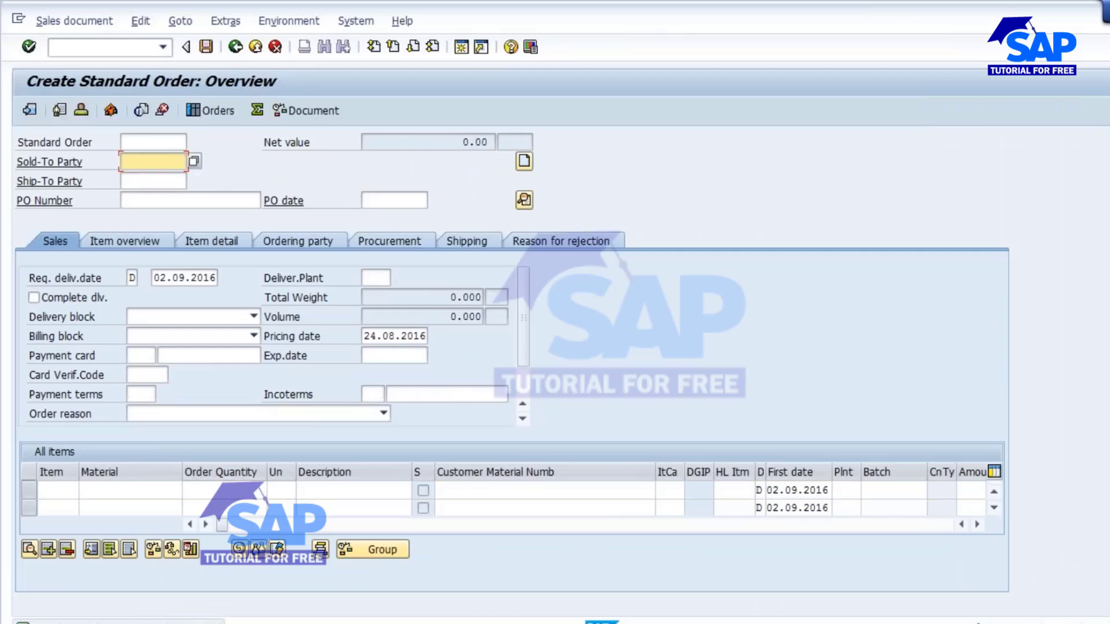
- Switch to the Stock/Requirements List for material 10356 and refresh it
click(476, 623)
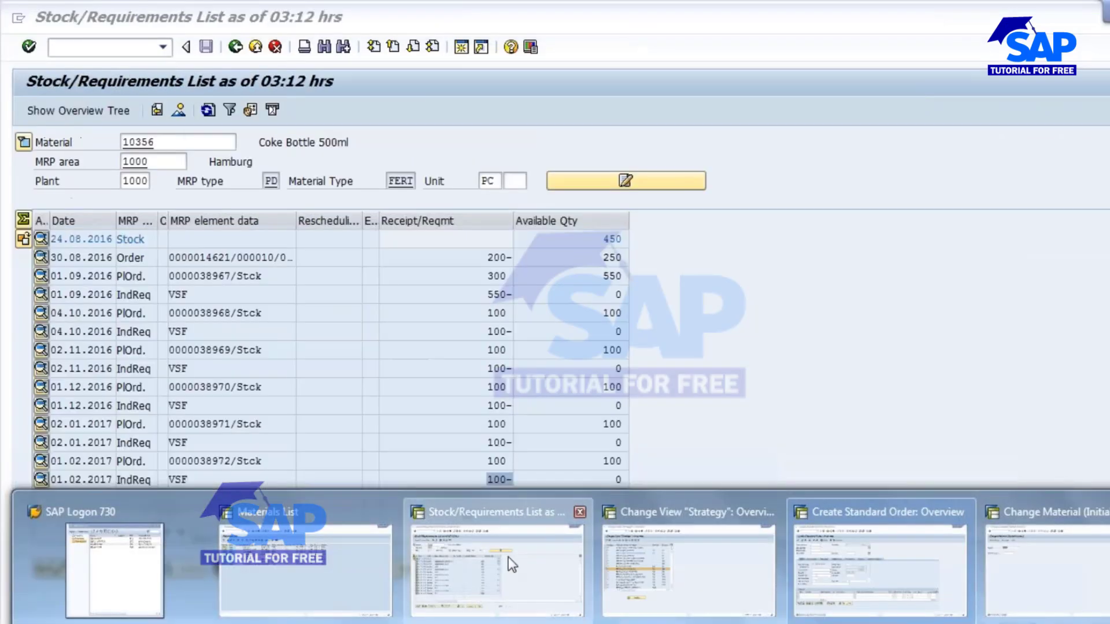
click(508, 557)
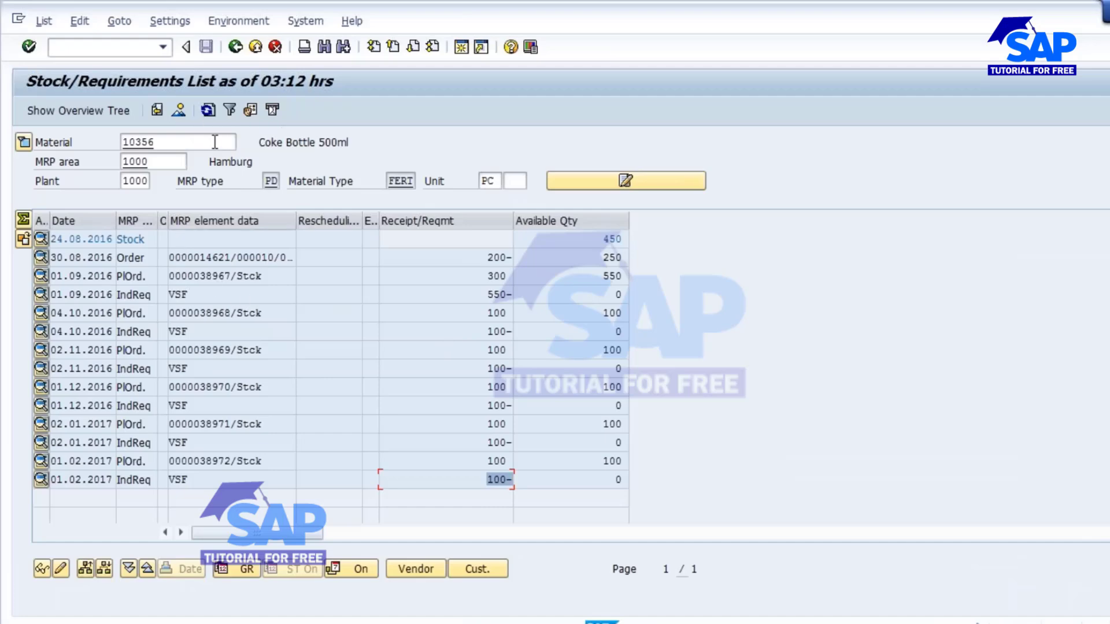
click(207, 109)
click(207, 108)
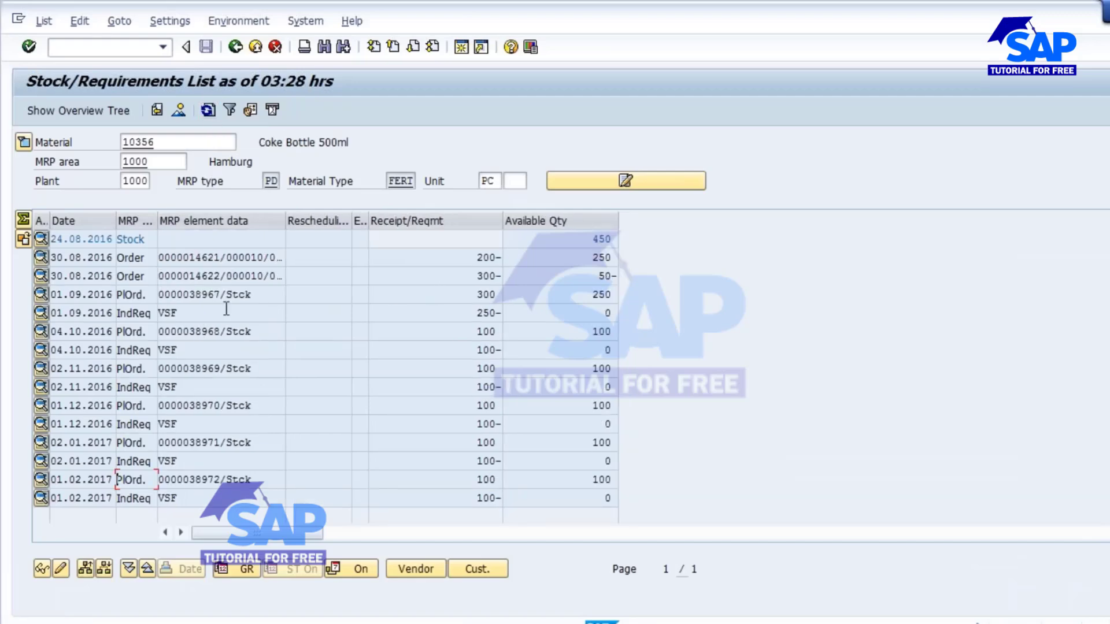
- Examine the new sales order's number and quantity, and the VSF independent requirement dated 01.09.2016
click(215, 277)
drag(221, 276, 188, 278)
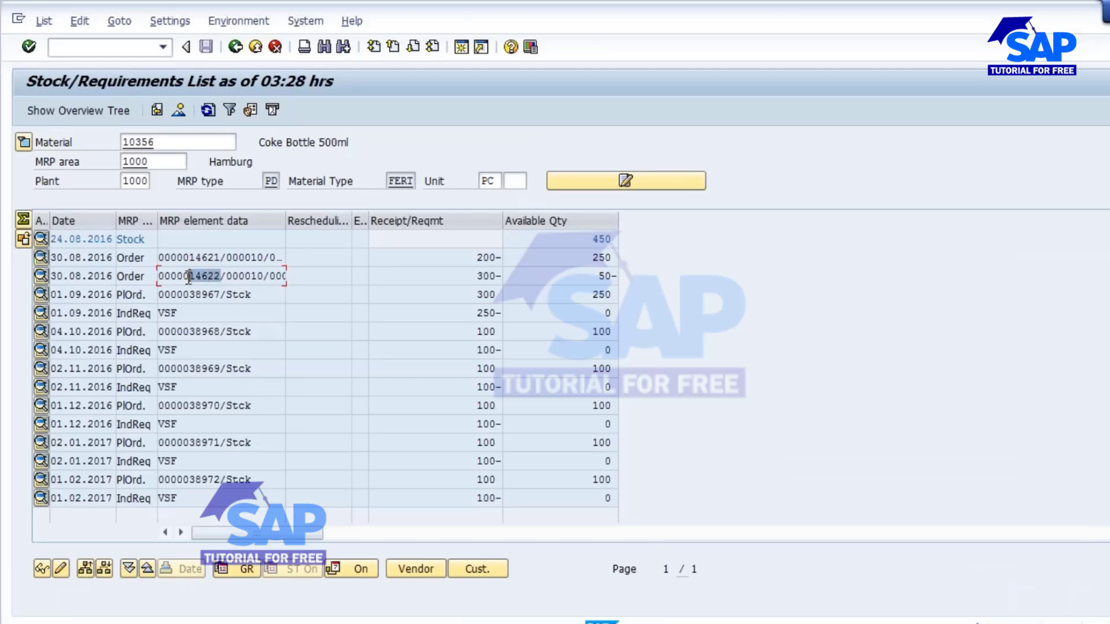
drag(474, 276, 528, 276)
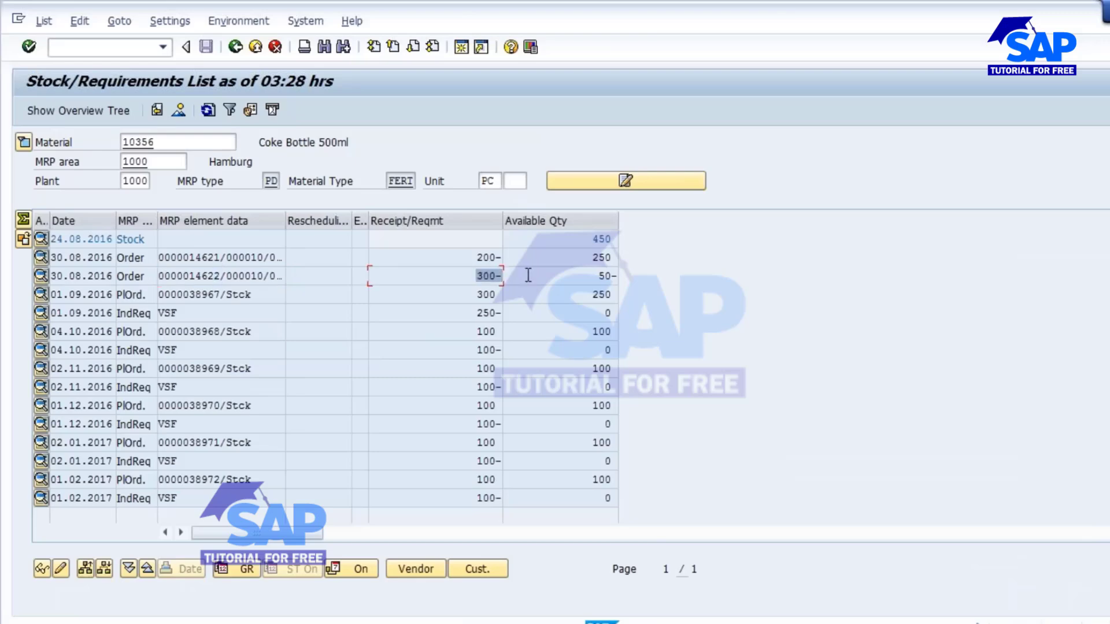
drag(186, 313, 159, 313)
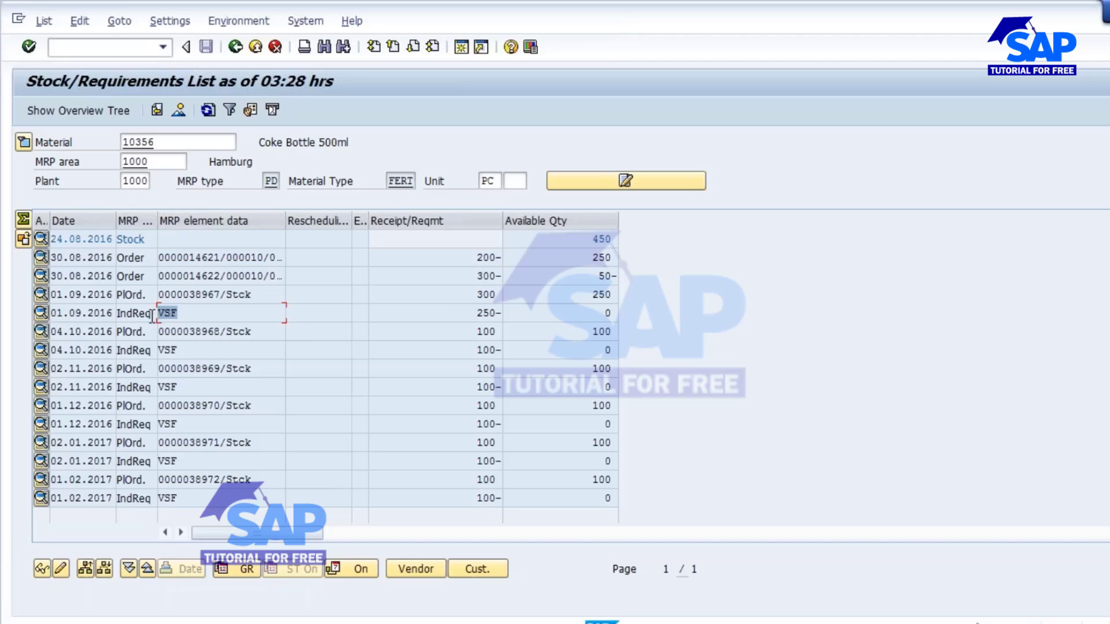
drag(471, 314, 541, 320)
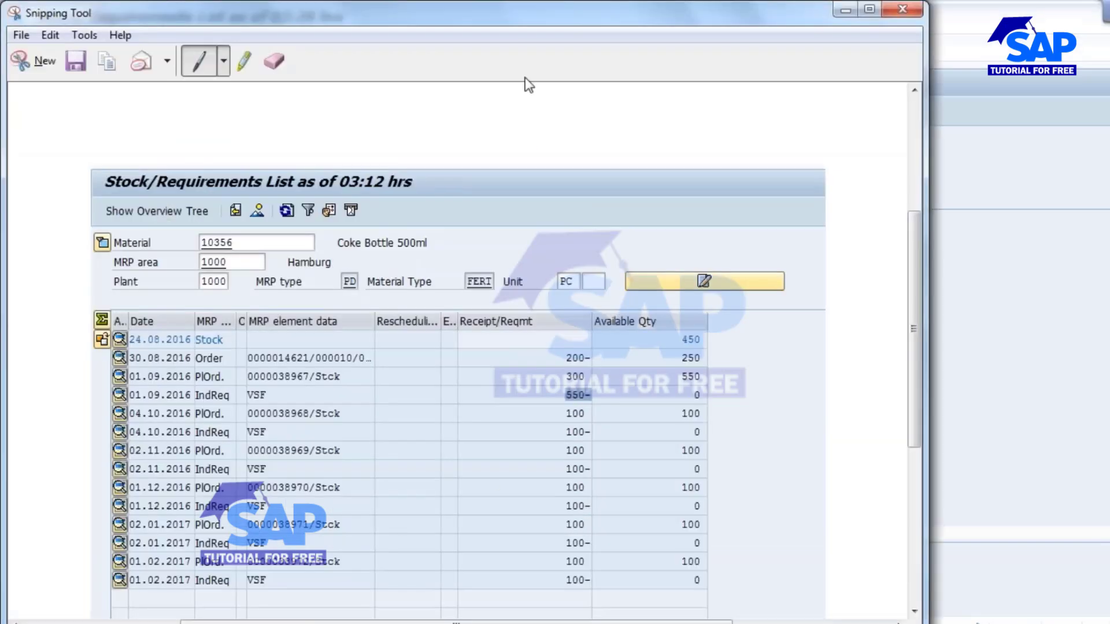
- Compare the refreshed list with the earlier Stock/Requirements List capture in the Snipping Tool, and put the capture away
drag(483, 16, 1018, 63)
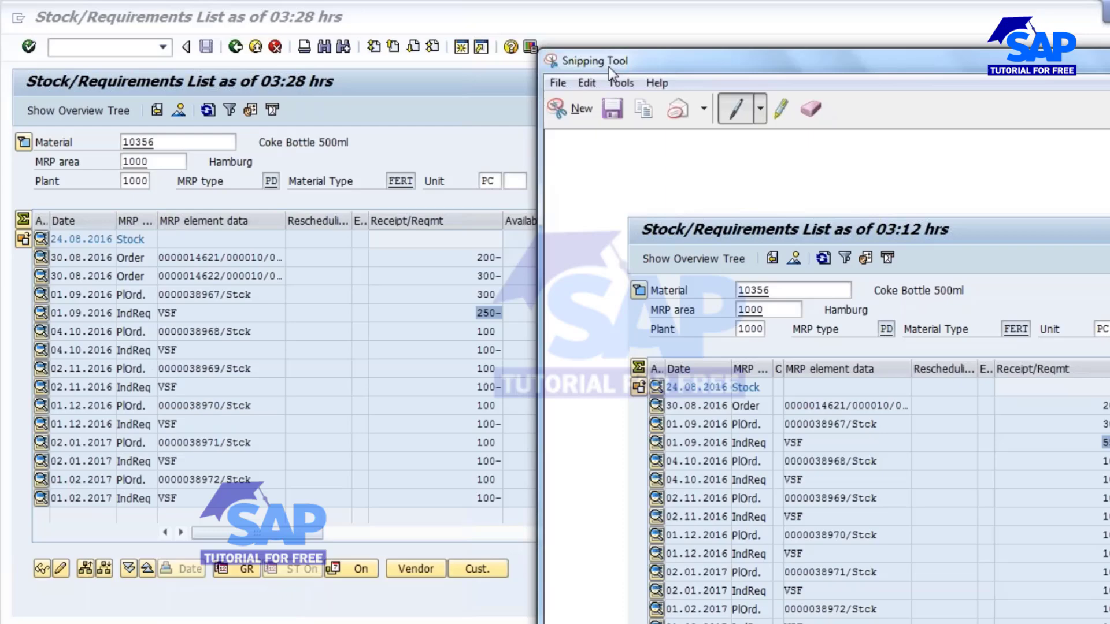
drag(608, 67, 138, 74)
click(912, 64)
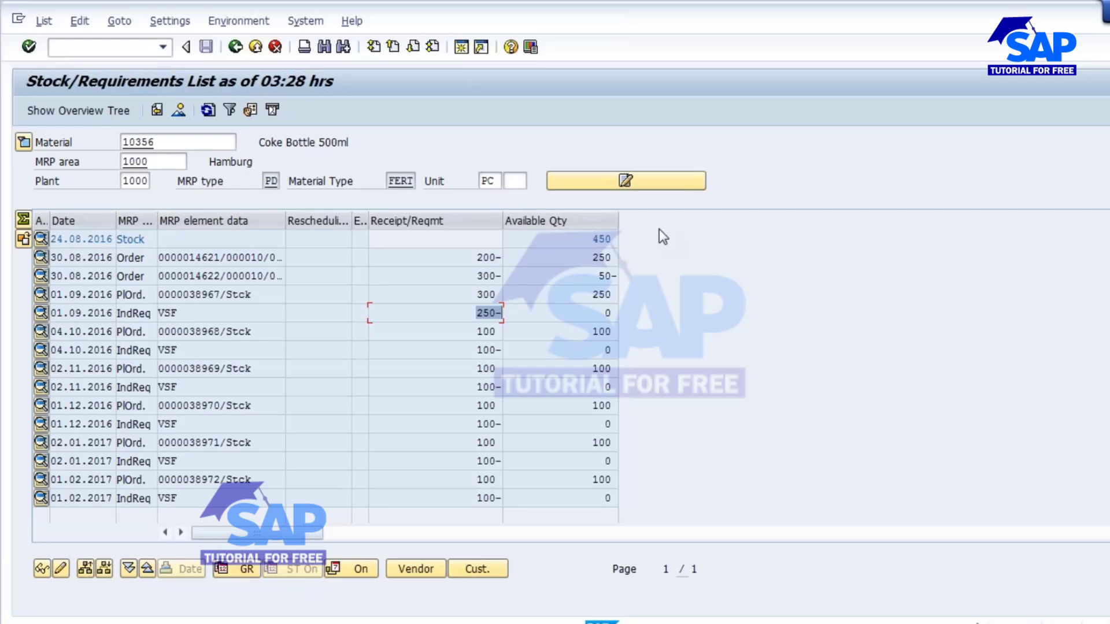
- Display the material master of 10356 from the list and check the scheduling data in its MRP 2 view
double_click(148, 141)
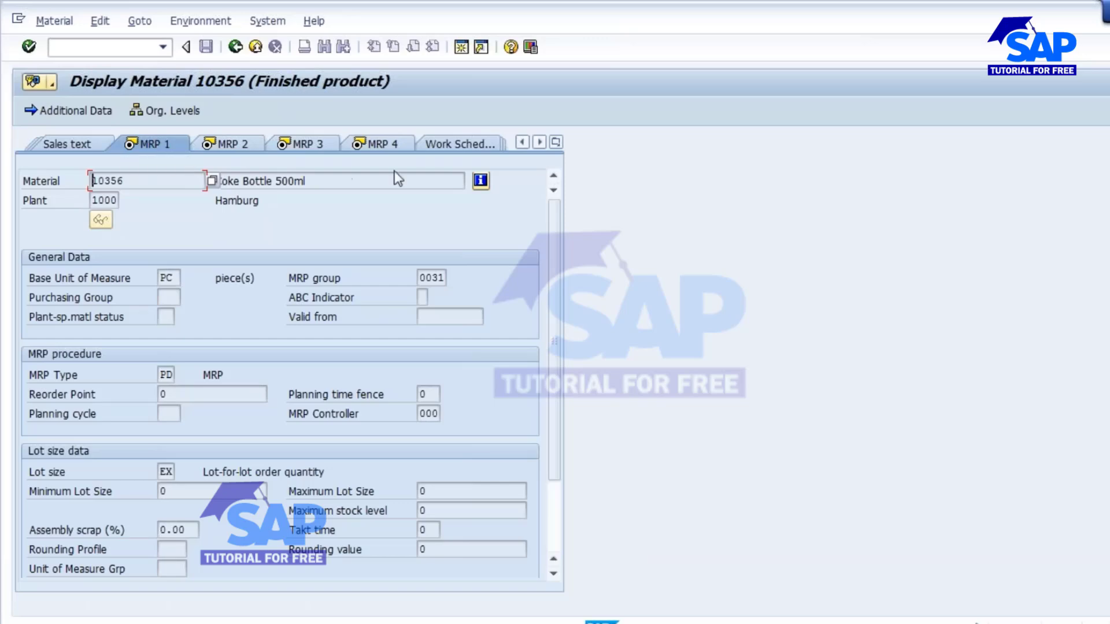
click(220, 146)
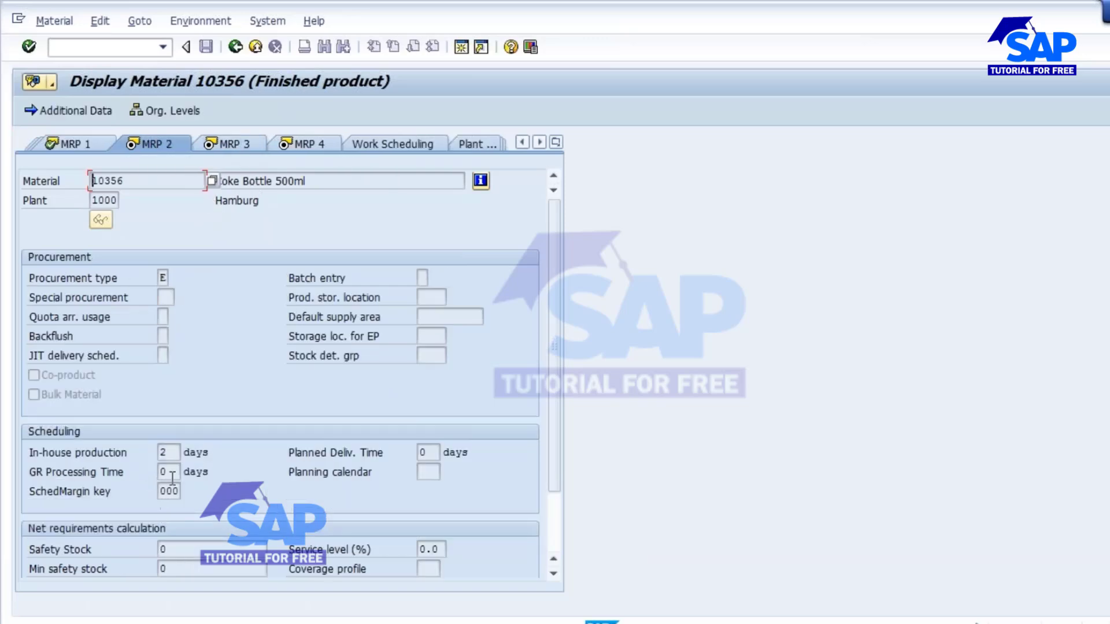
click(426, 452)
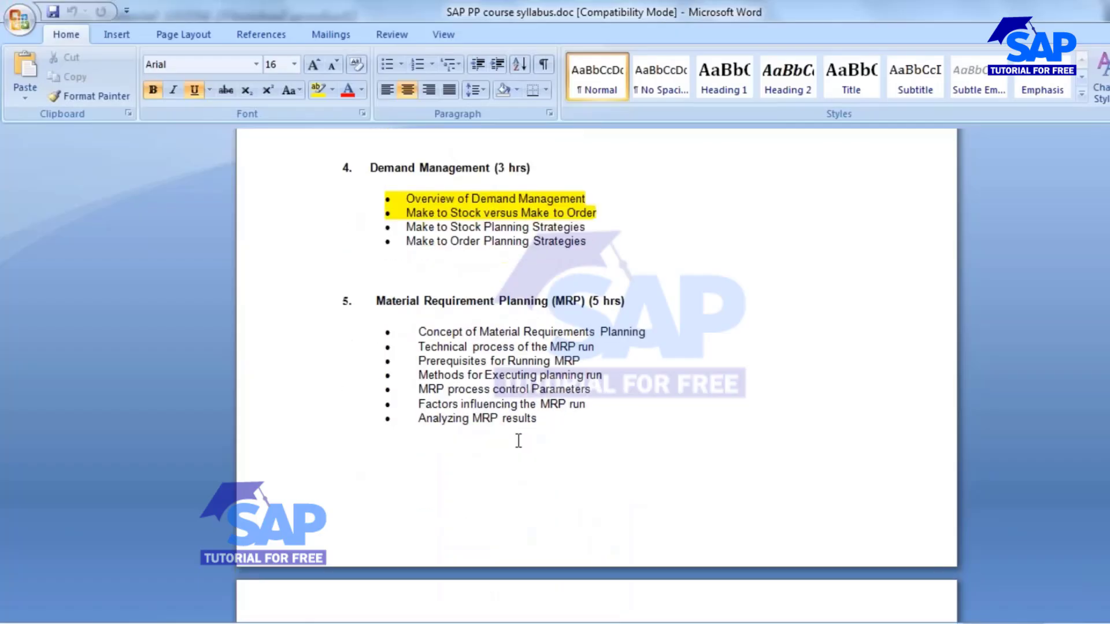
- Review the production order execution and repetitive manufacturing topics in the Word syllabus, and switch to the planning strategy notes in Notepad
scroll(491, 410, down, 10)
double_click(448, 294)
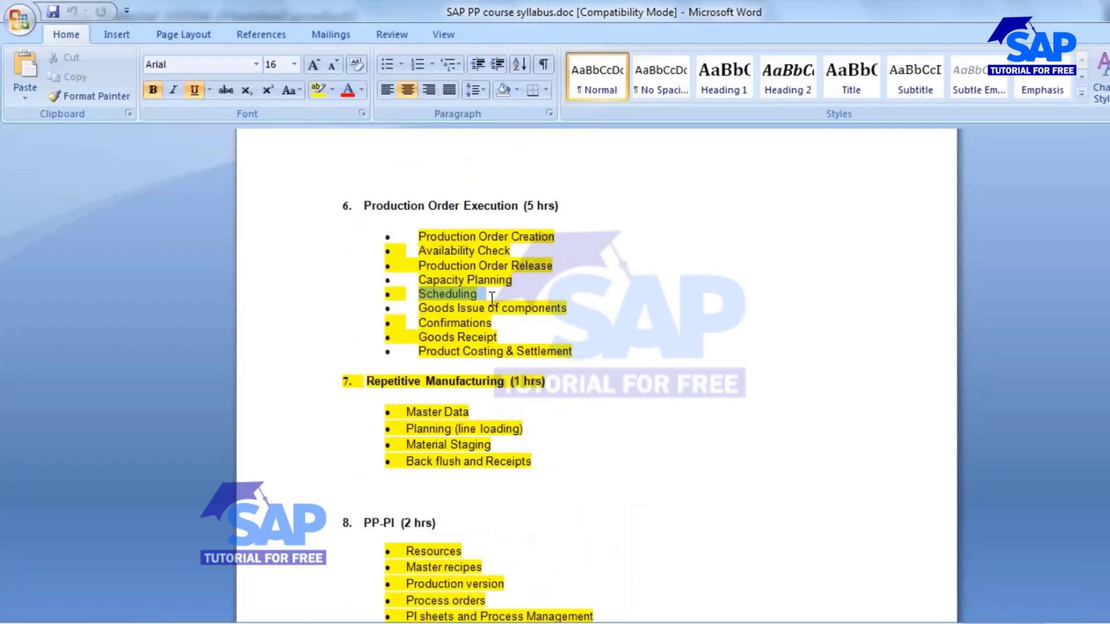
click(457, 381)
mouse_move(694, 622)
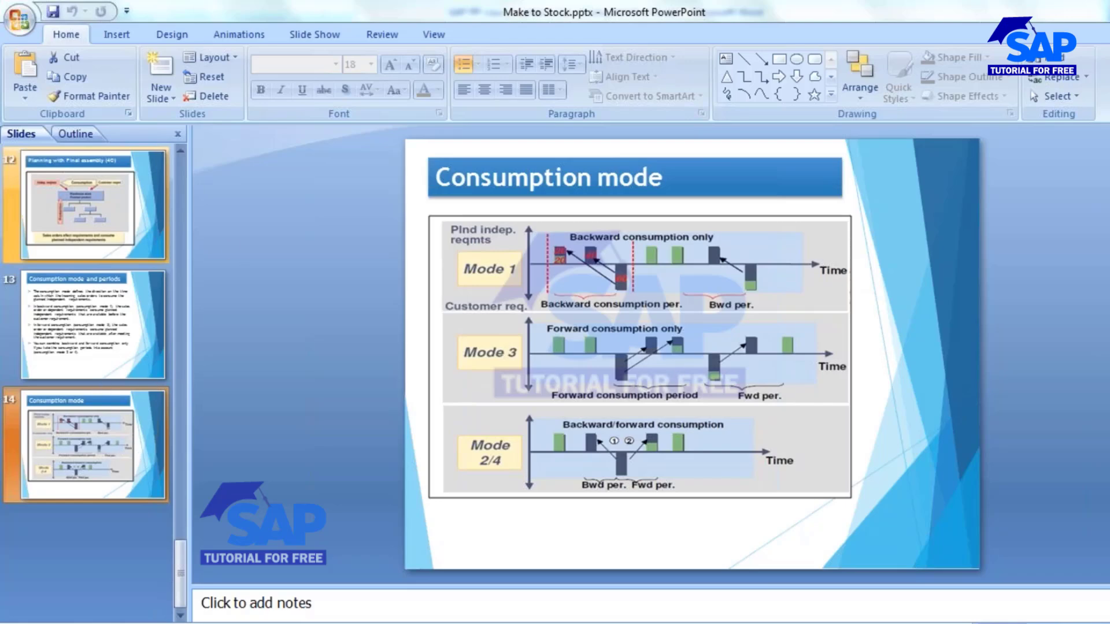
click(414, 538)
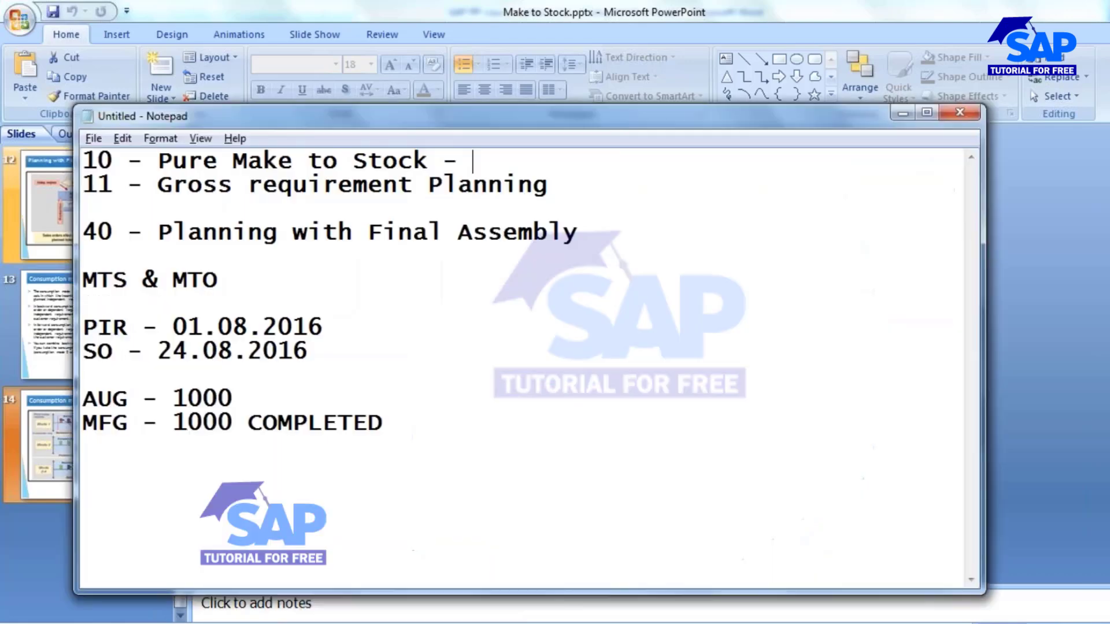
- Remove the blank line above strategy 40 and delete all notes below it, from MTS & MTO through MFG - 1000 COMPLETED
click(248, 184)
click(564, 189)
key(Delete)
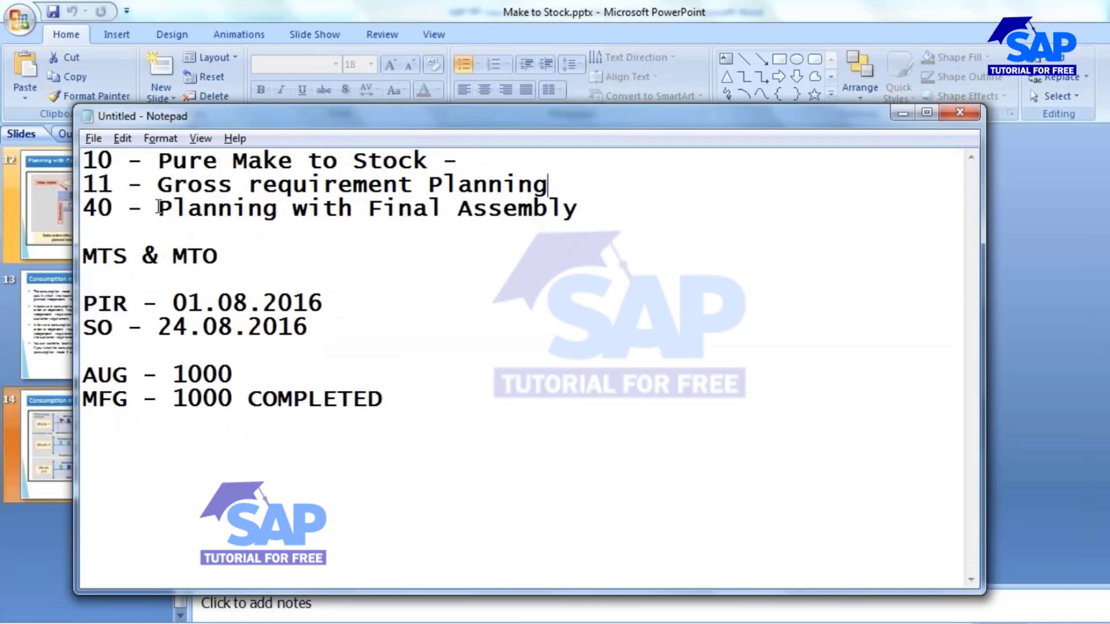
drag(157, 208, 564, 208)
drag(83, 256, 445, 471)
key(Delete)
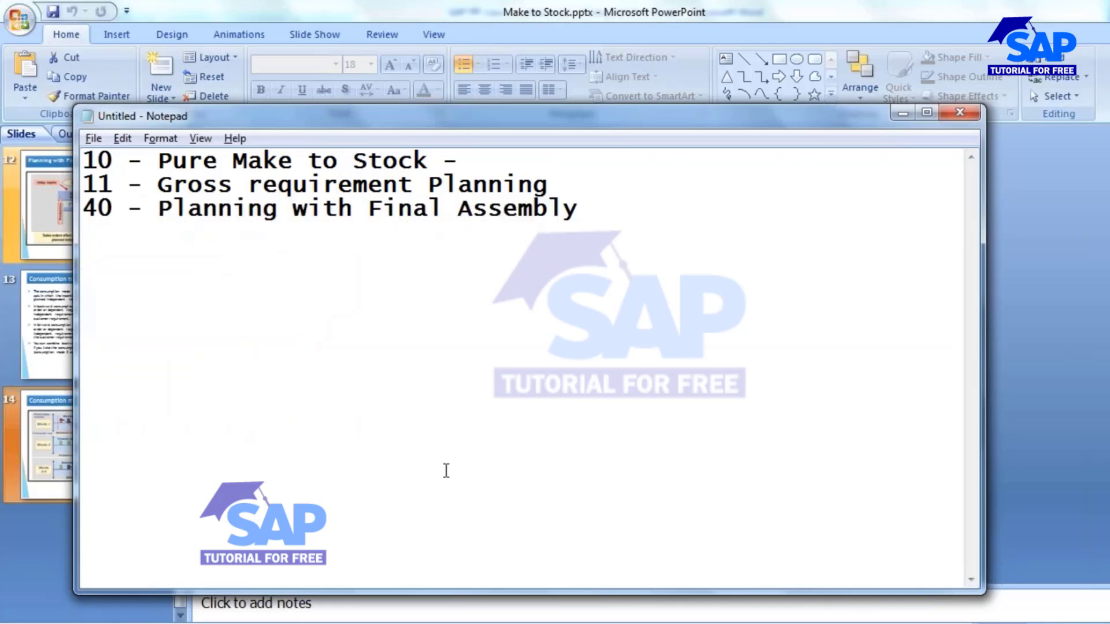
- Add the line "OCT 2016 - PIR - 500" below the list of planning strategies
text(500)
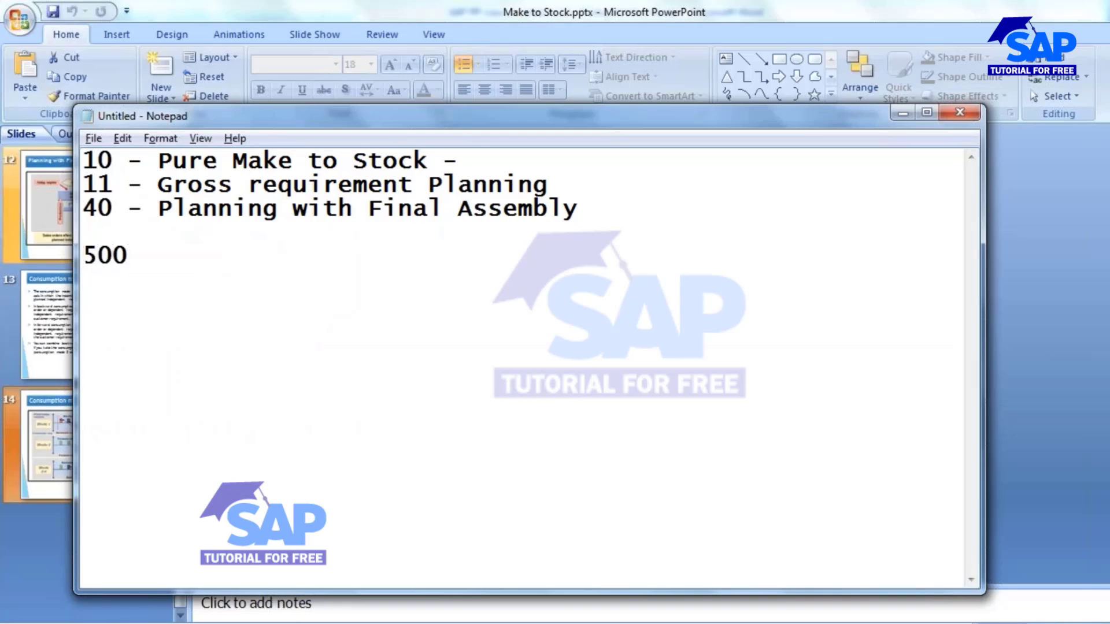
click(84, 255)
text(PIR -)
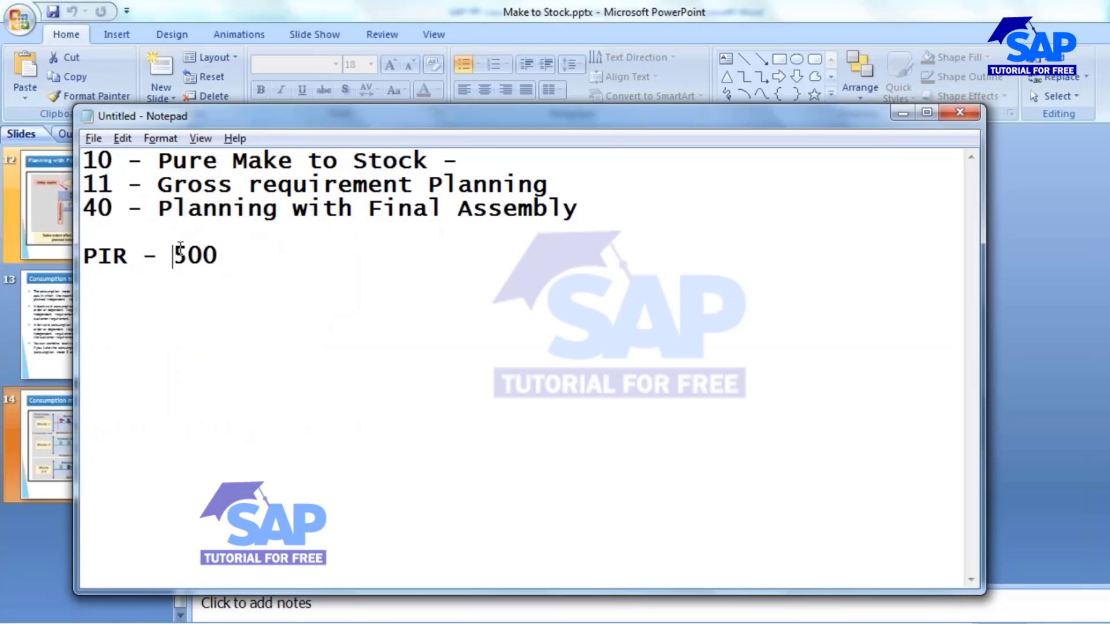
drag(173, 255, 259, 334)
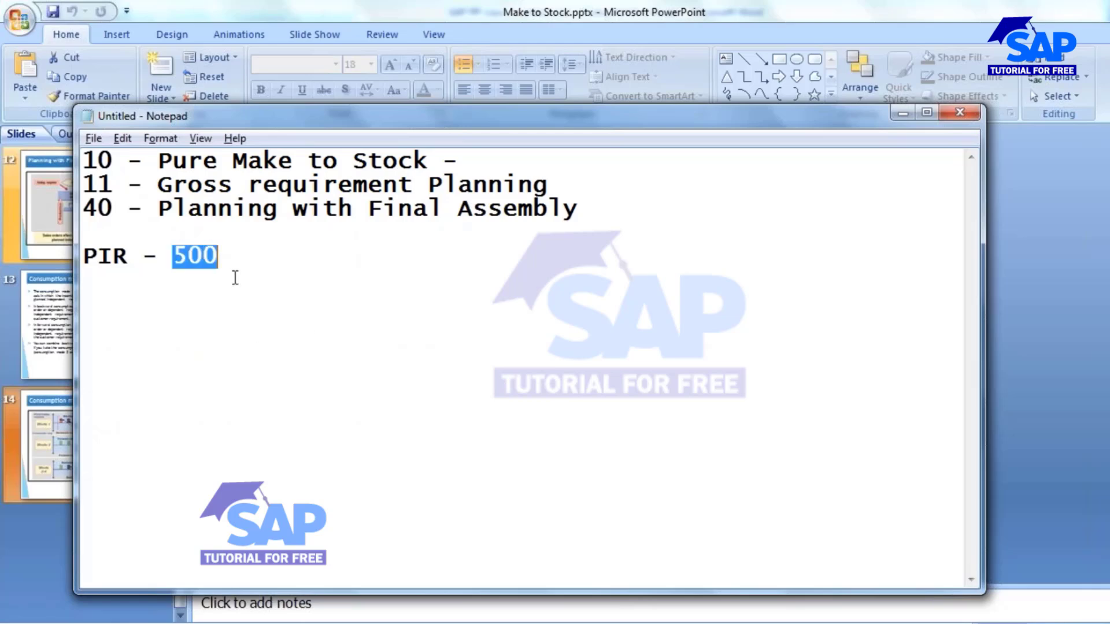
key(Home)
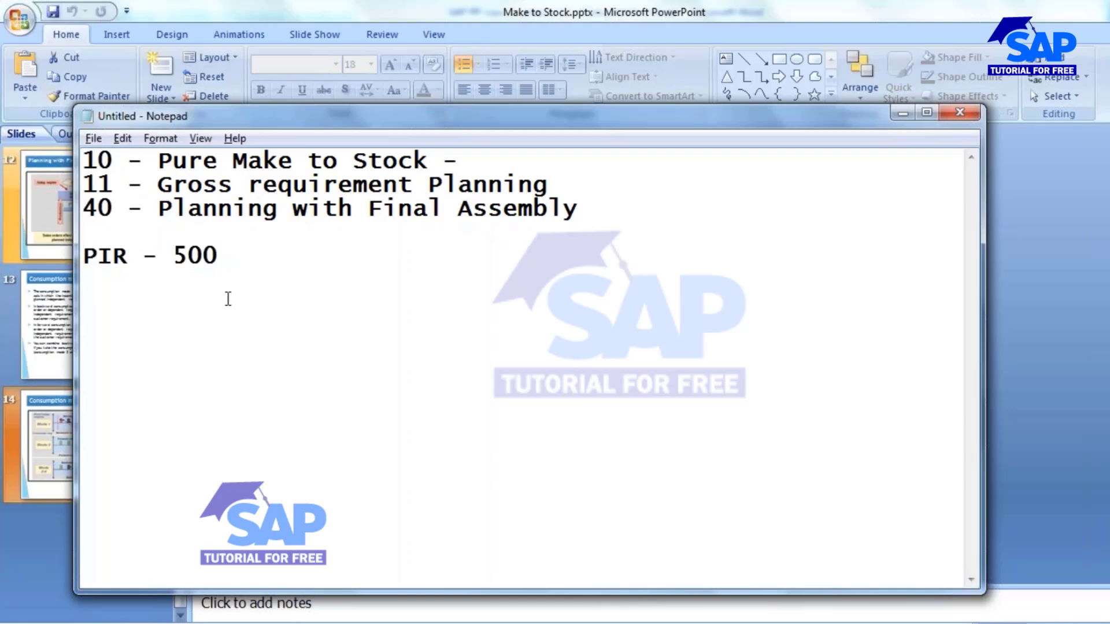
text(OCT 2016 )
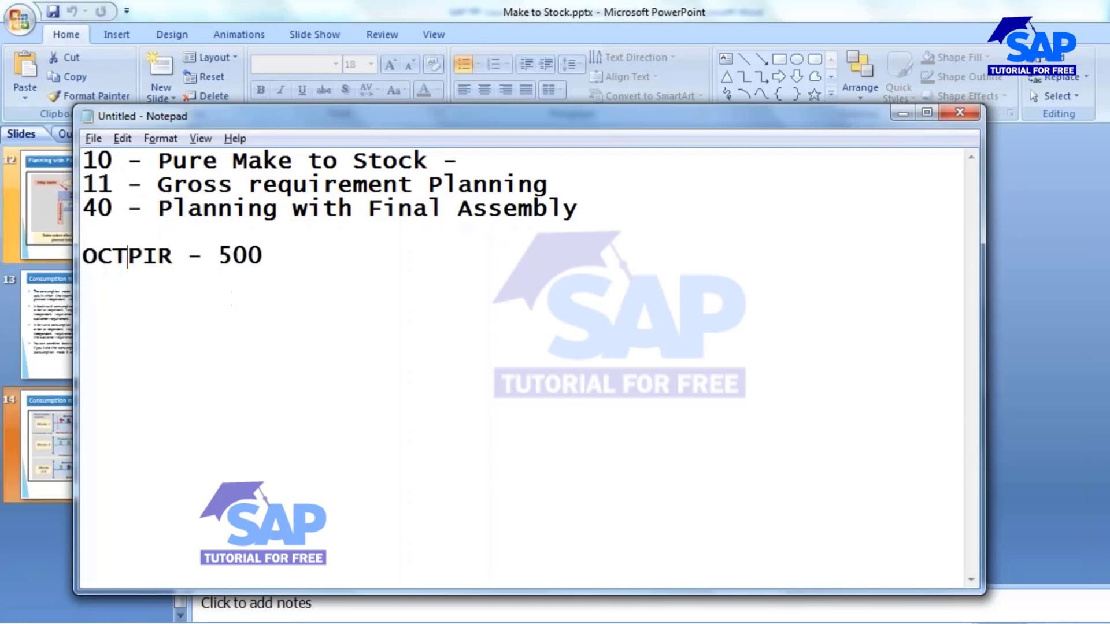
text(-)
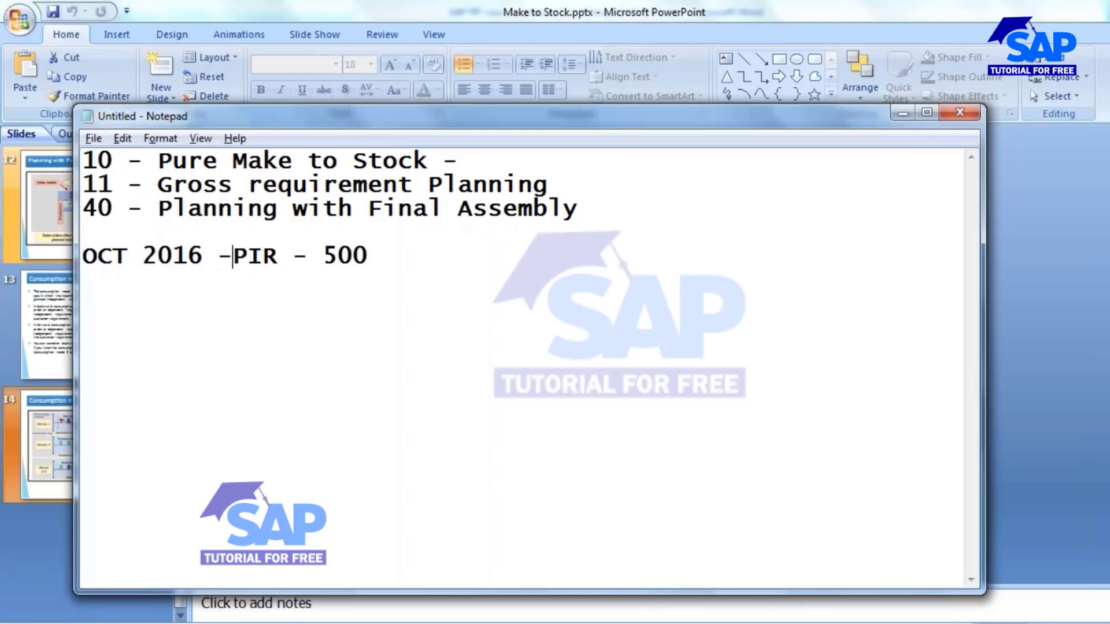
drag(349, 258, 384, 258)
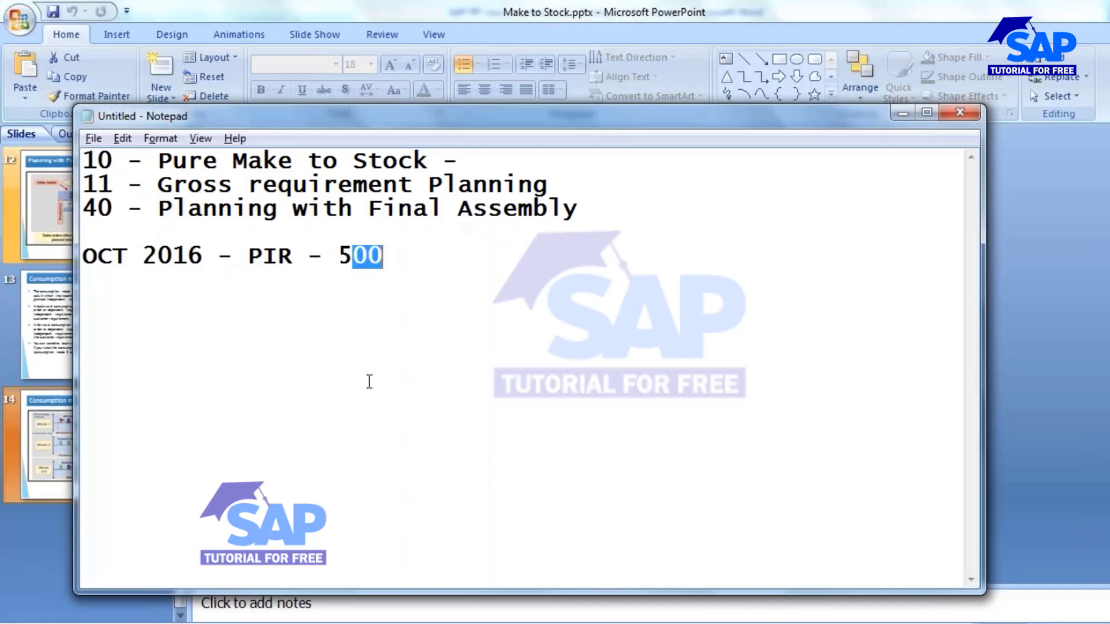
click(392, 263)
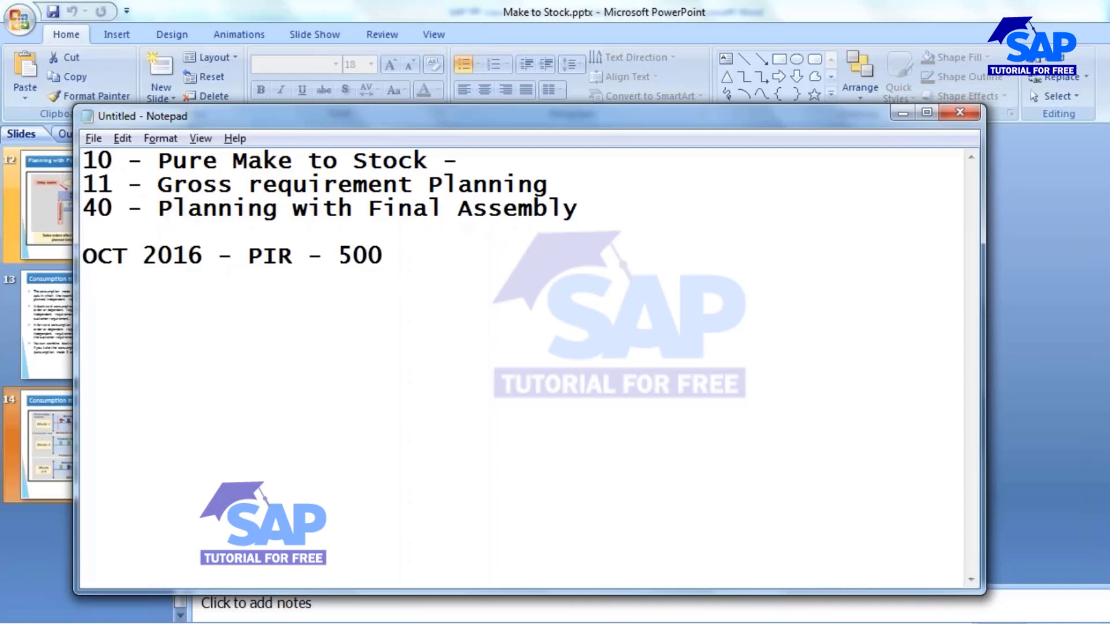
- Add the line "CUSTOMER - 1000" directly under the October PIR line
text(CUSTOME)
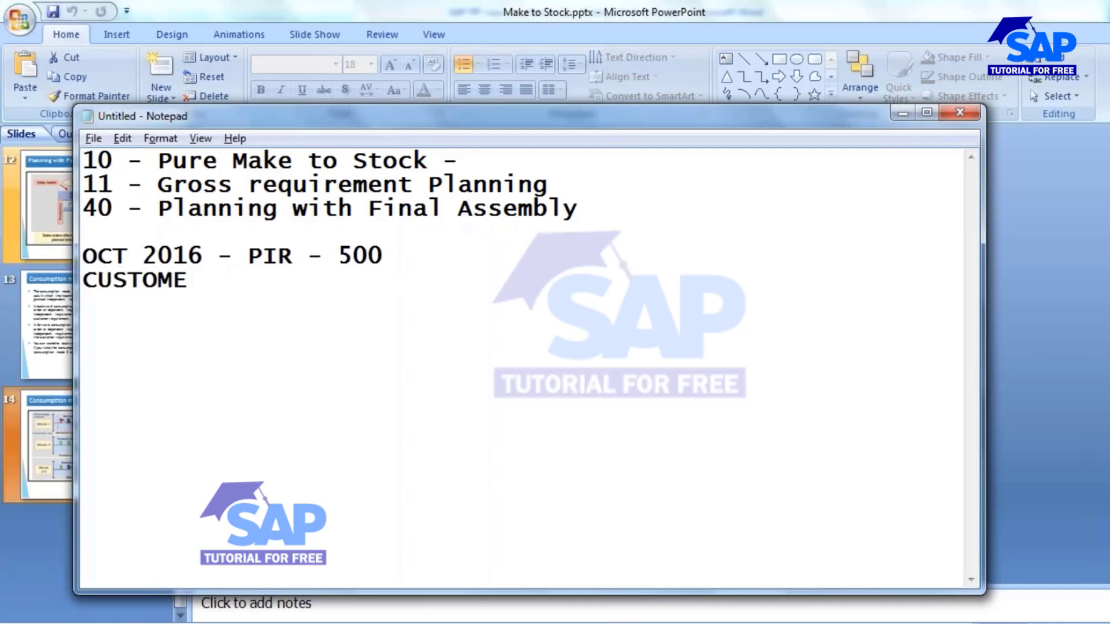
text(T)
key(BackSpace)
text(R - 1000)
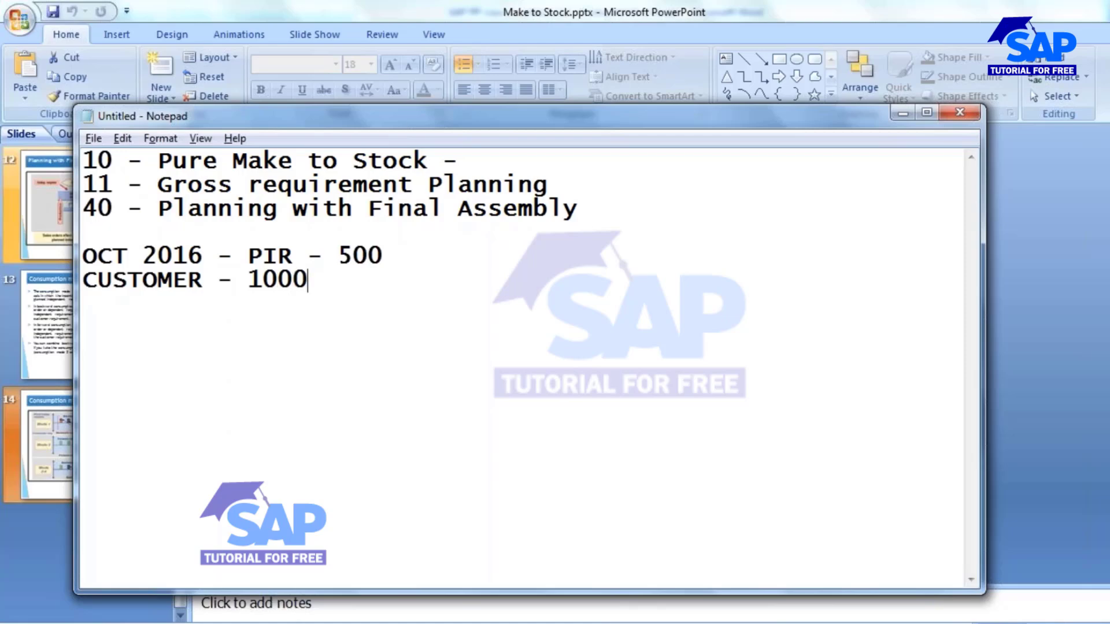
- Compare the October PIR quantity with the customer quantity under strategy 40, and switch to the Consumption mode slide in PowerPoint
click(398, 160)
drag(83, 282, 405, 255)
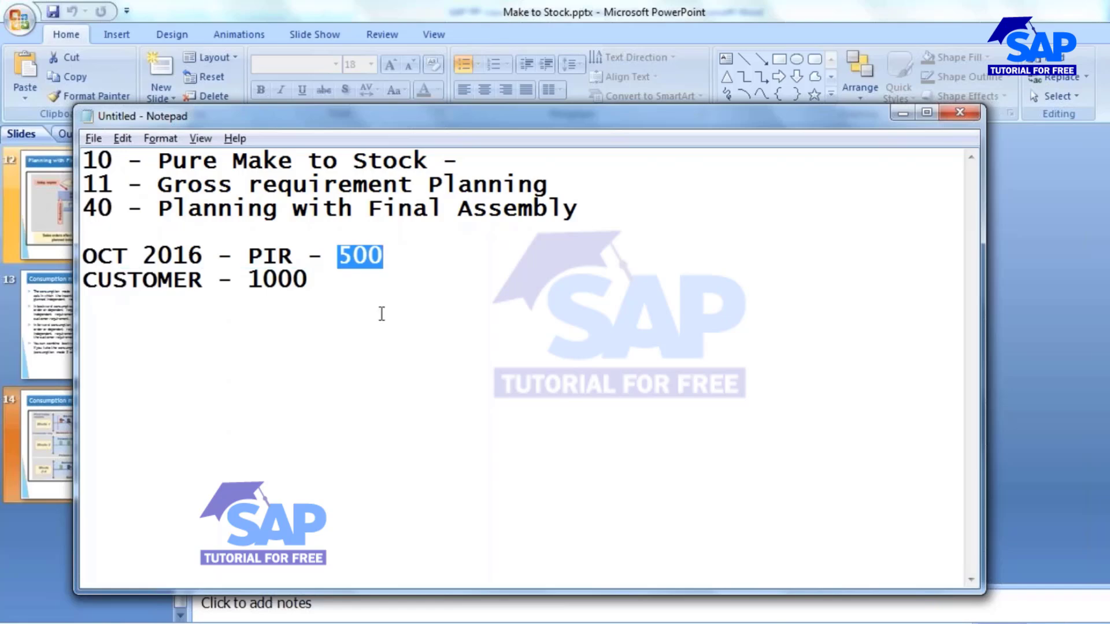
drag(249, 280, 306, 298)
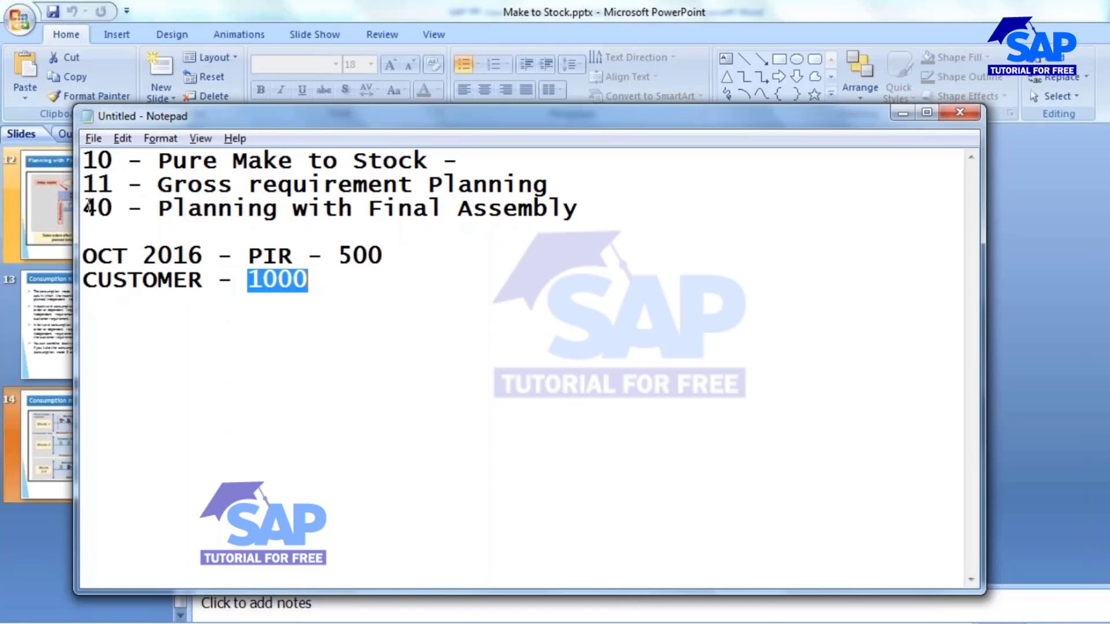
drag(84, 208, 578, 211)
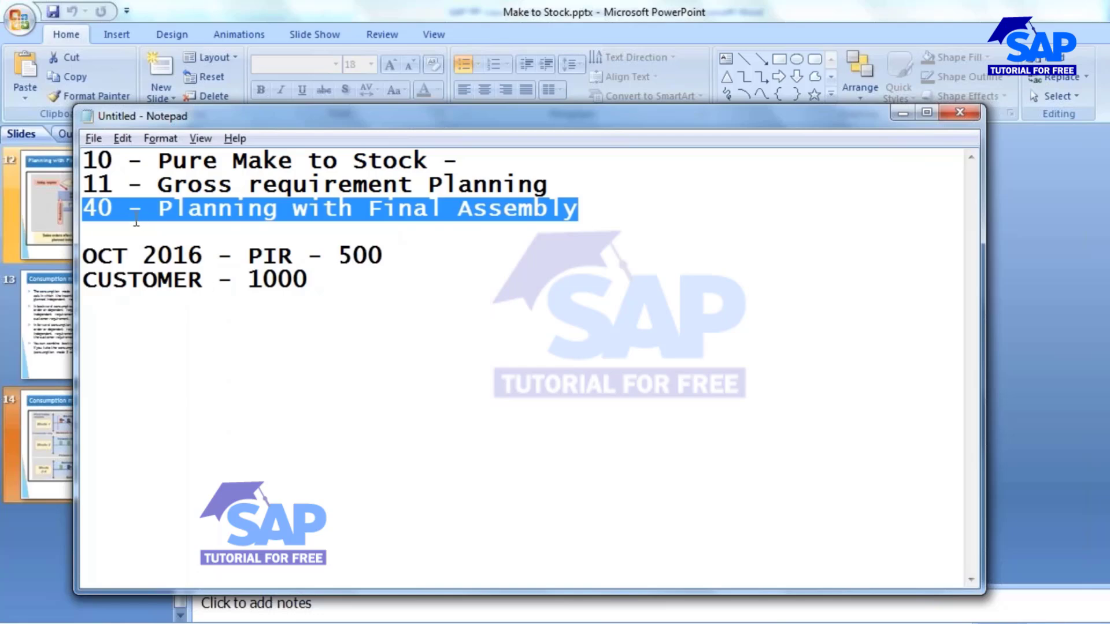
key(Left)
key(Right)
key(Right)
key(Right)
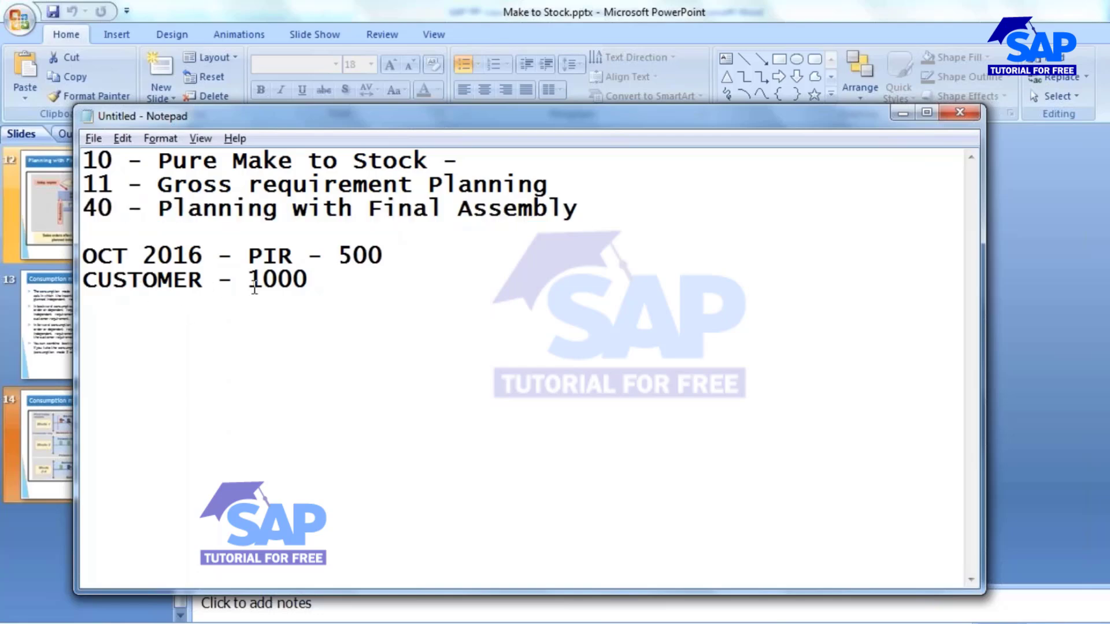
drag(254, 281, 384, 255)
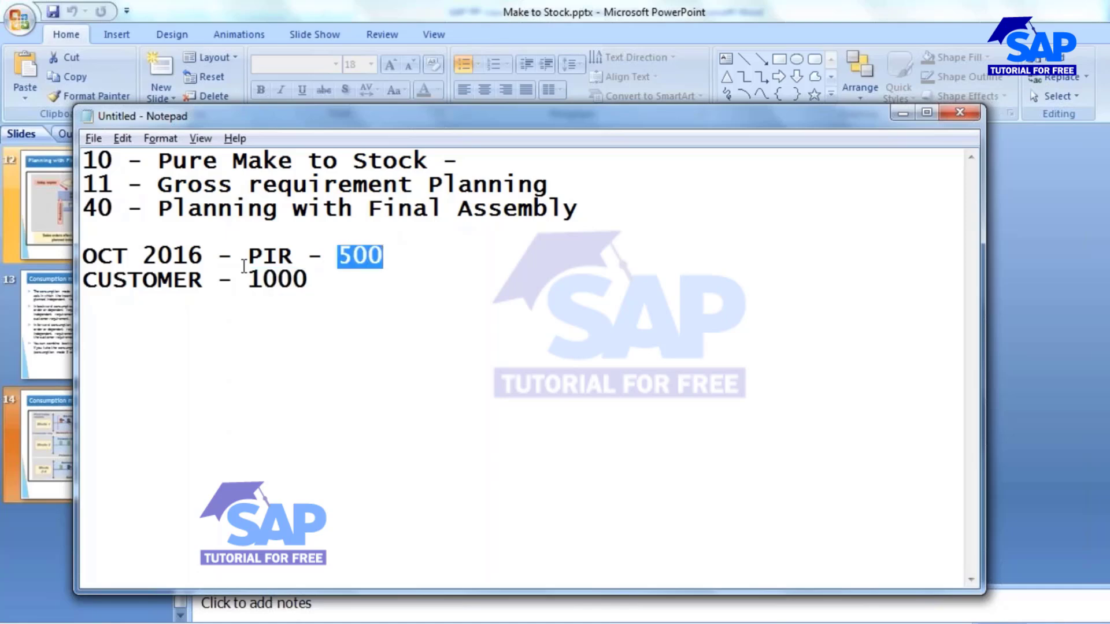
click(259, 287)
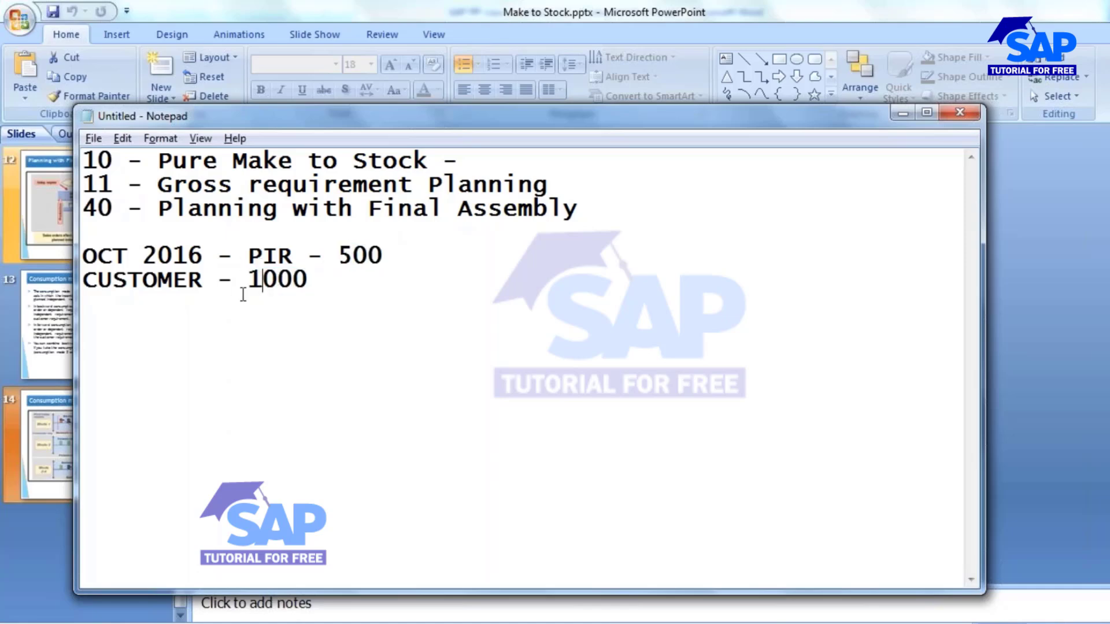
click(356, 255)
drag(602, 208, 65, 209)
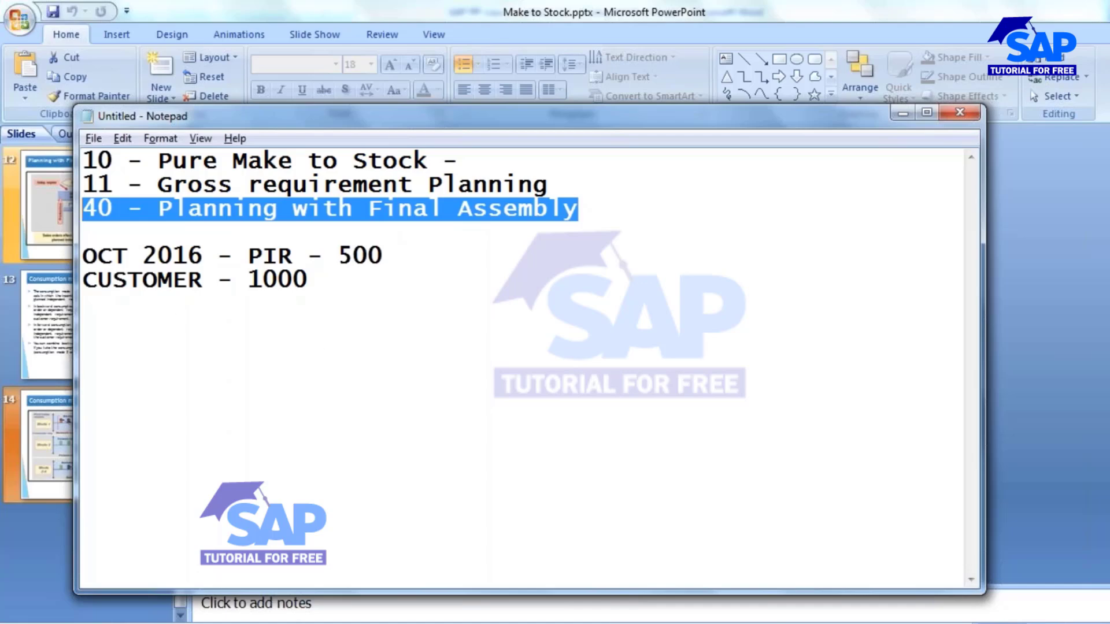
click(679, 529)
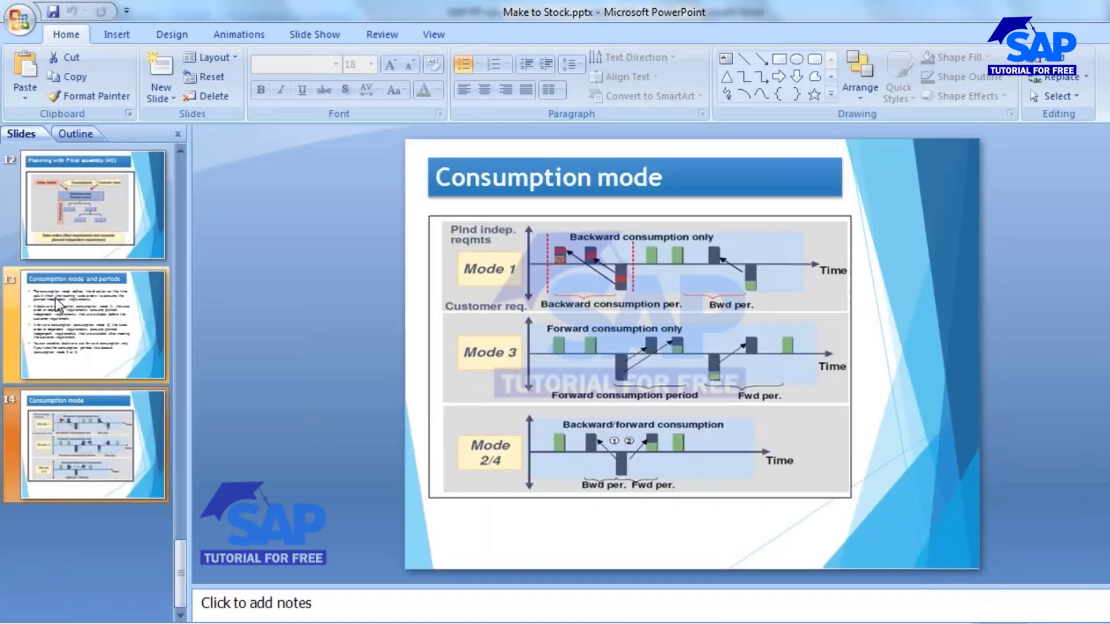